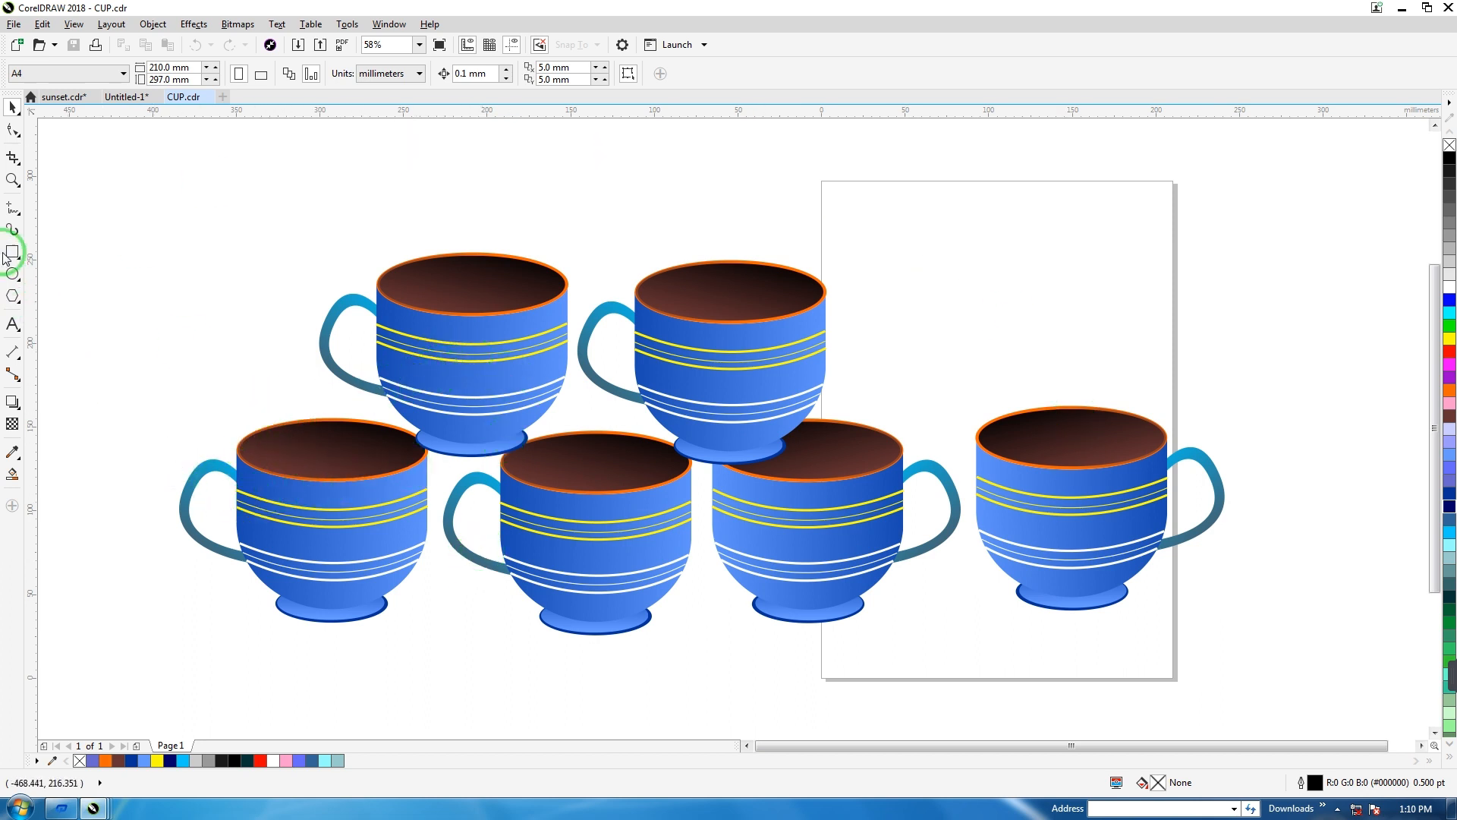
- Create a new document and draw a tall rectangle about 147.5 mm wide and 254.6 mm high
click(224, 93)
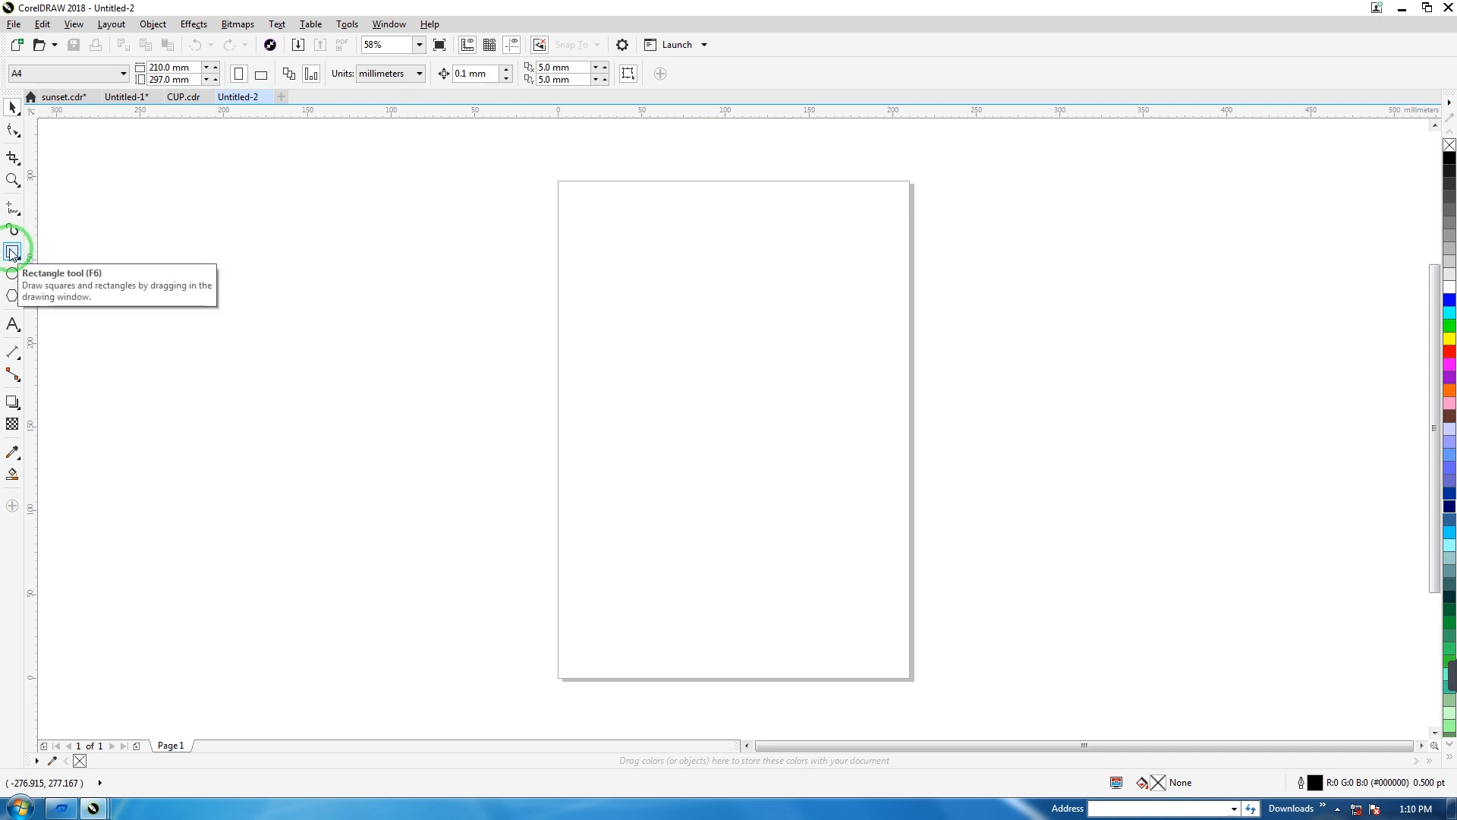
click(11, 253)
drag(470, 224, 718, 650)
- Round all the rectangle's corners fully into a capsule shape and move it left, mostly off the page
click(12, 127)
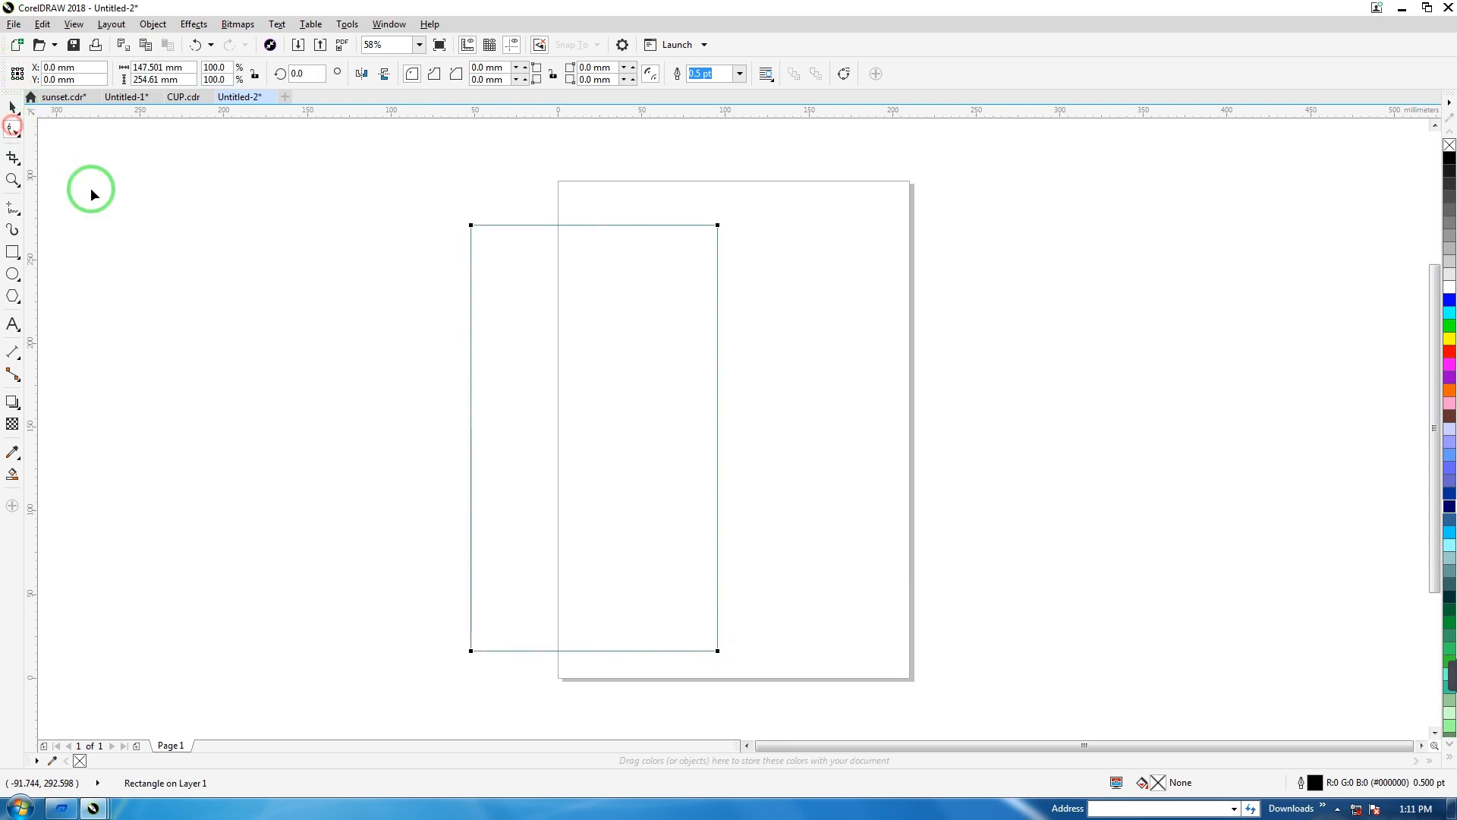
drag(472, 224, 622, 254)
click(12, 104)
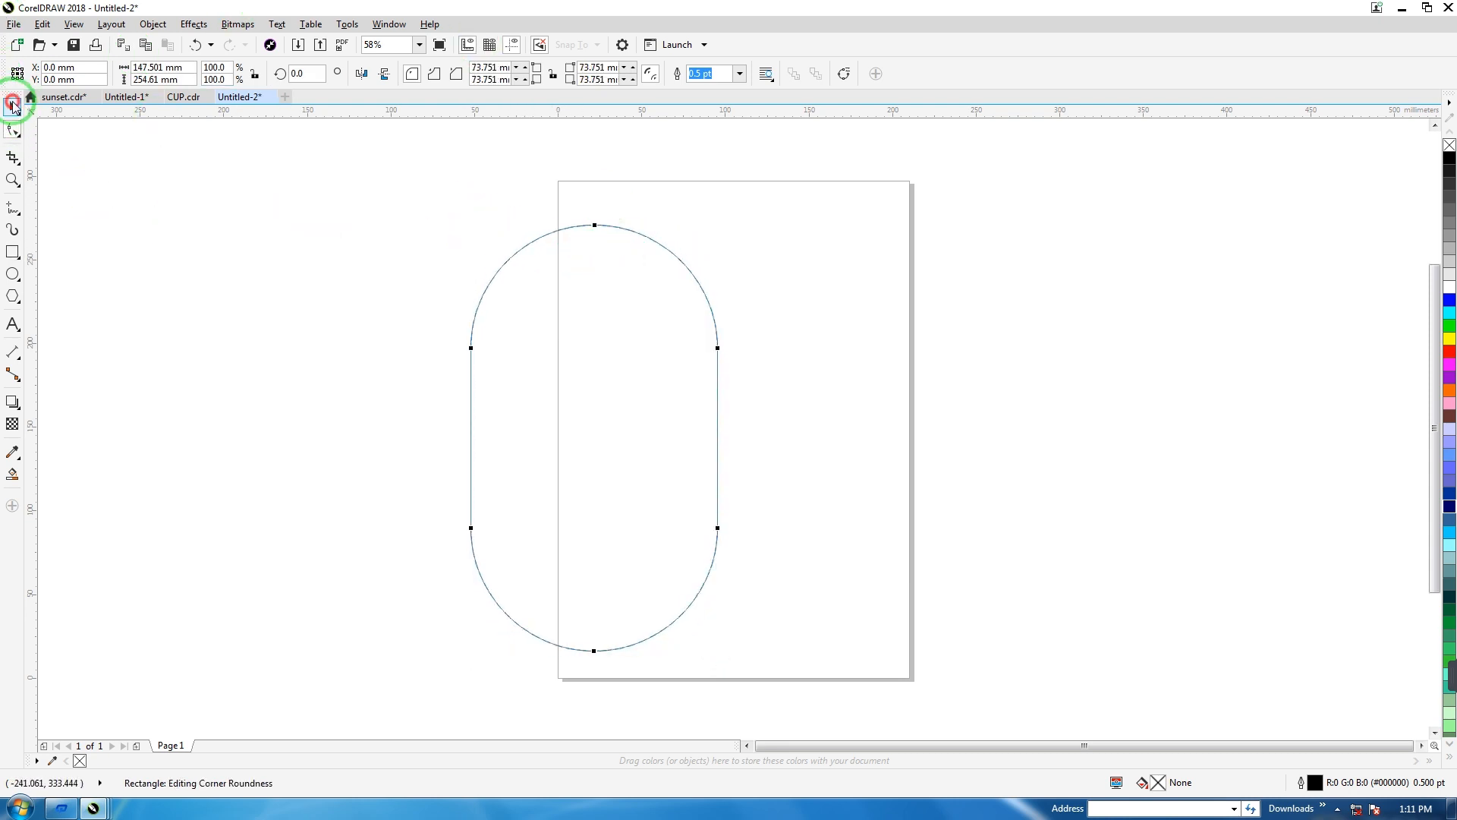
drag(595, 442, 464, 456)
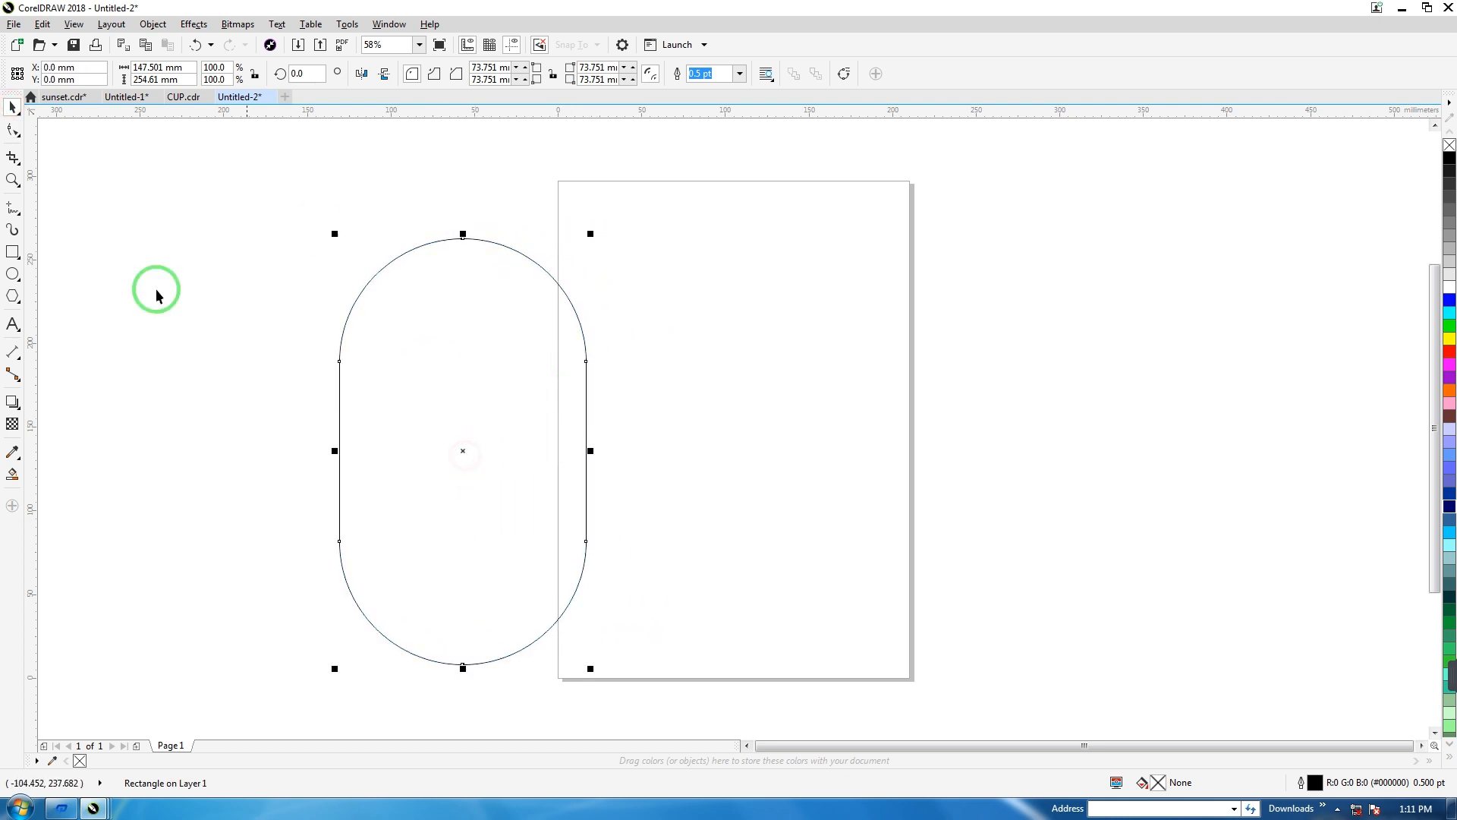
- Draw a rectangle about 208 by 144 mm over the capsule's upper half and trim the capsule with it
click(13, 252)
mouse_move(270, 194)
mouse_down()
mouse_move(578, 317)
mouse_move(619, 435)
mouse_up()
click(12, 108)
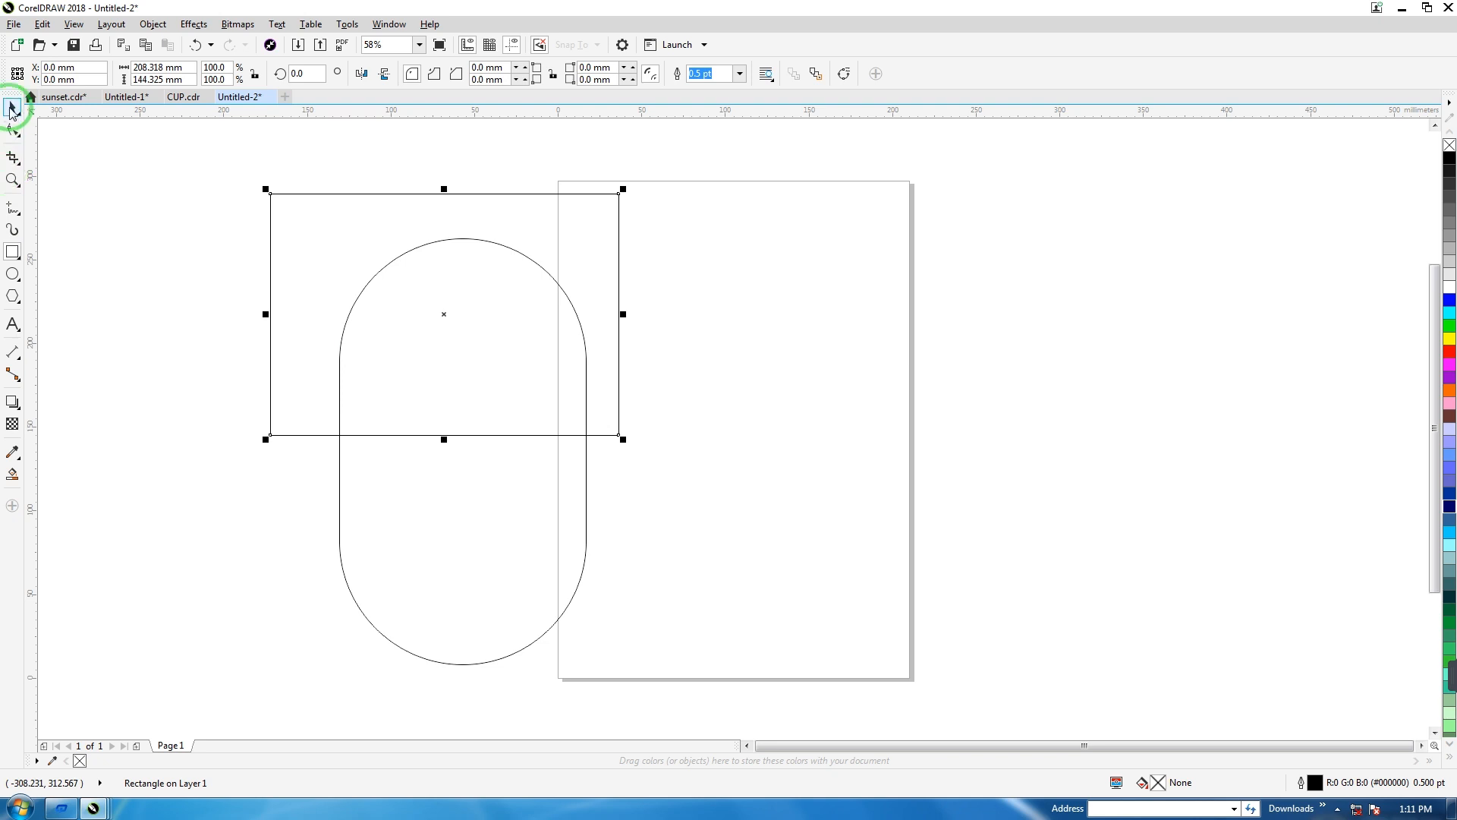
drag(173, 143, 683, 680)
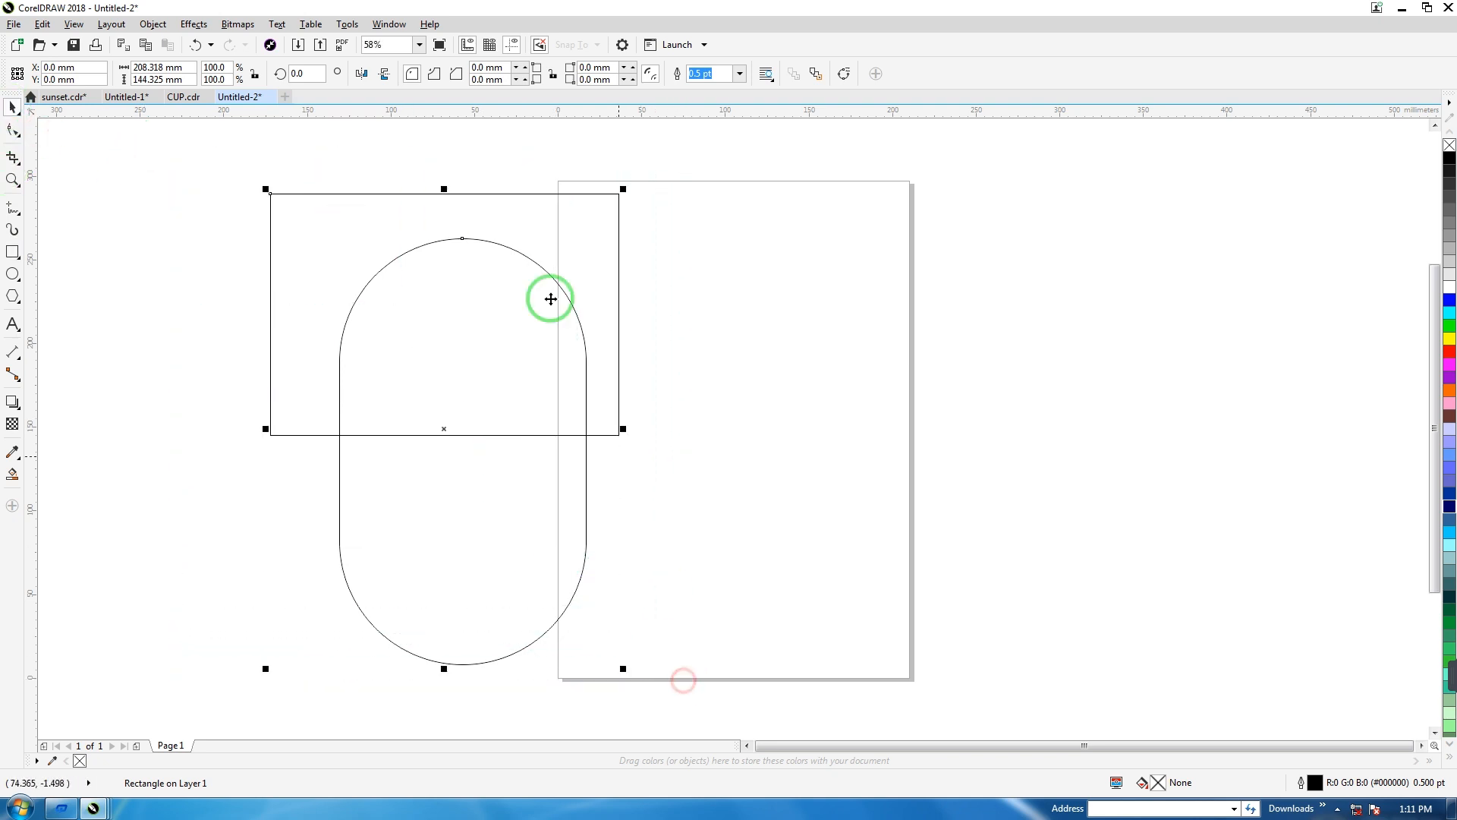
click(466, 73)
- Delete the trimming rectangle and move the remaining cup body up and left, clear of the page
drag(432, 282, 679, 207)
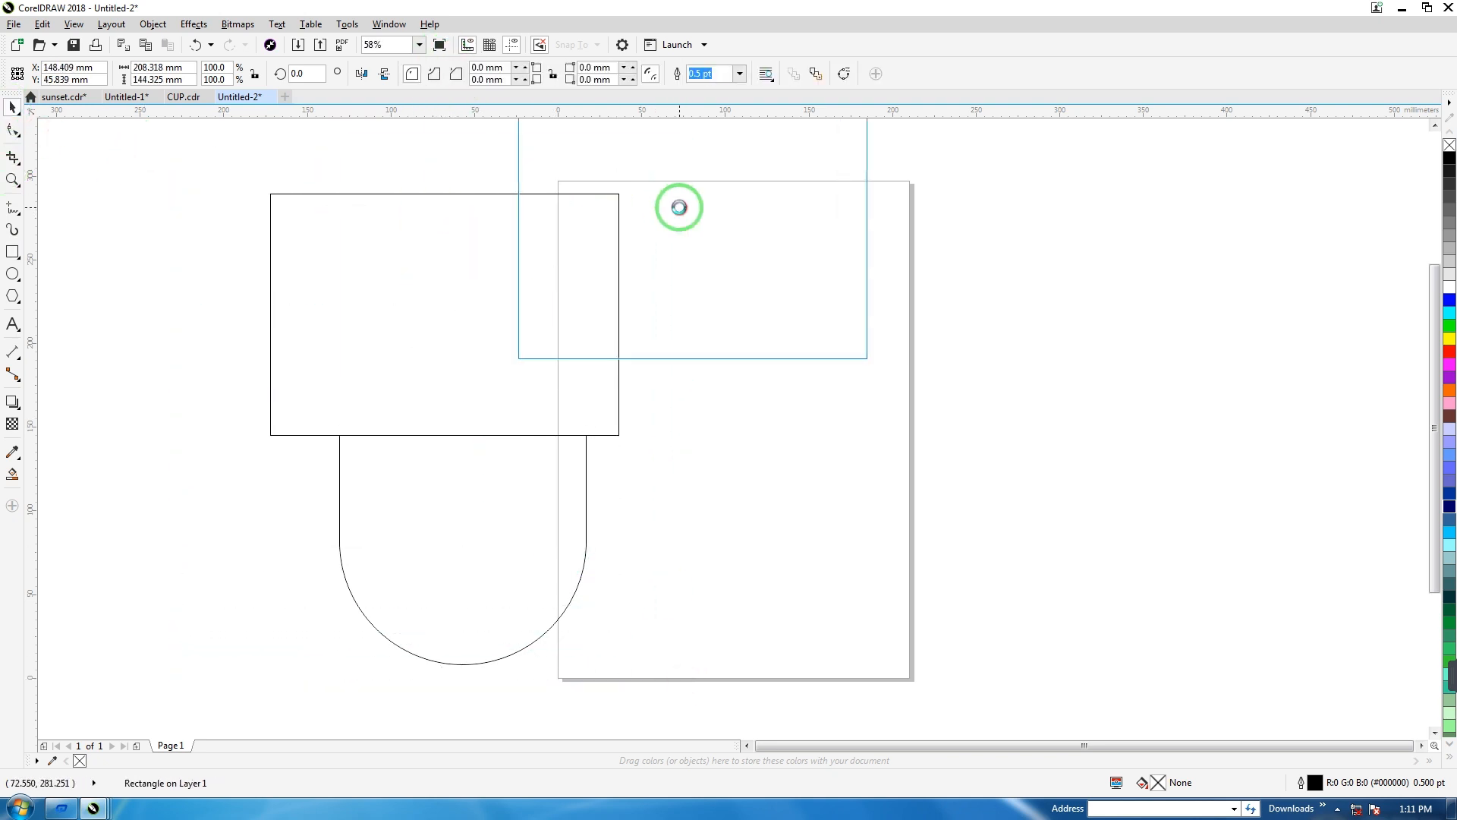
key(Delete)
drag(408, 581, 329, 451)
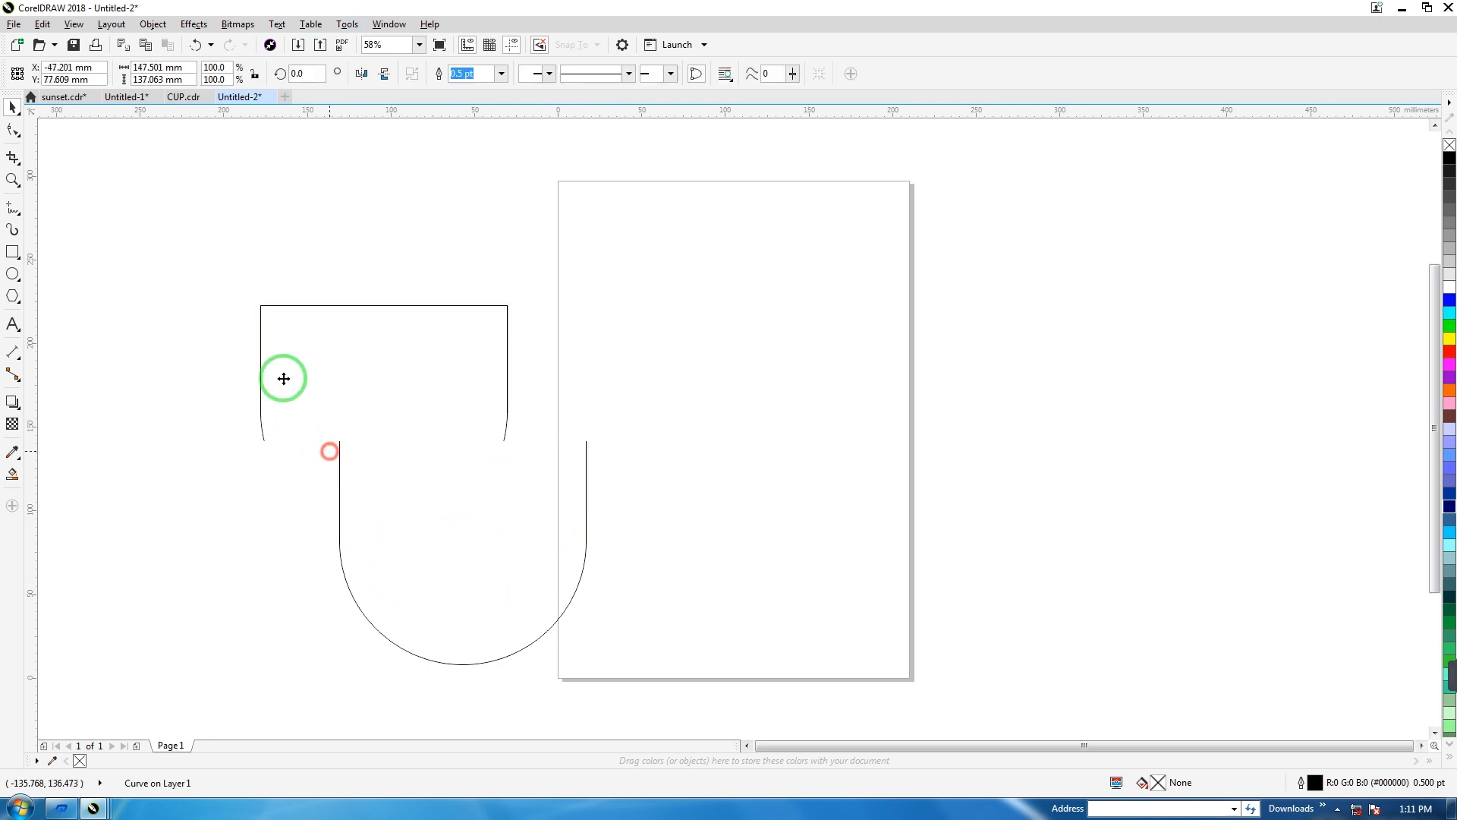
drag(284, 378, 284, 378)
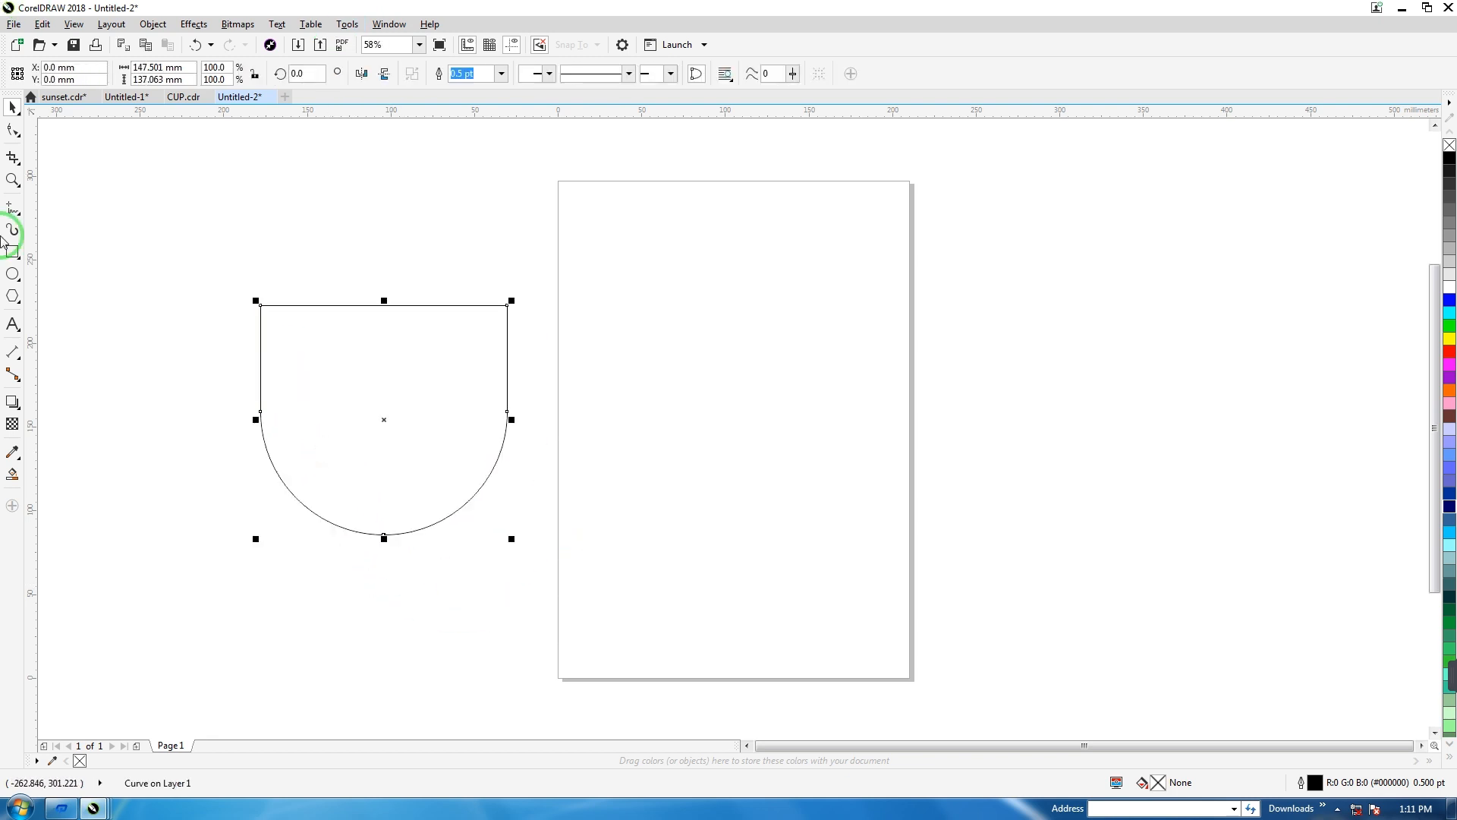
- Draw a flat ellipse about 146.6 by 11.3 mm along the cup body's upper edge as the rim
click(13, 275)
drag(262, 297, 510, 316)
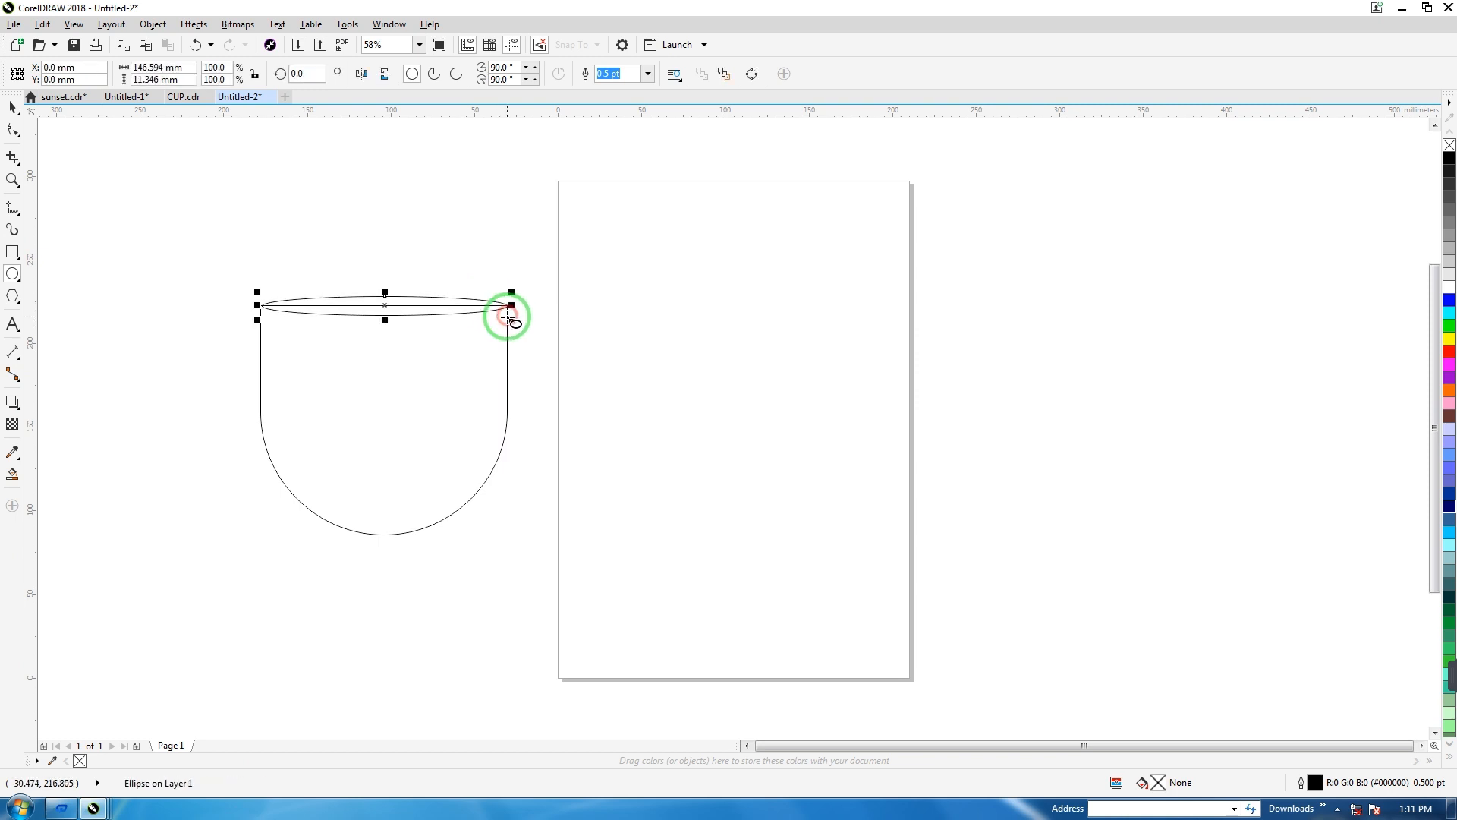
click(13, 107)
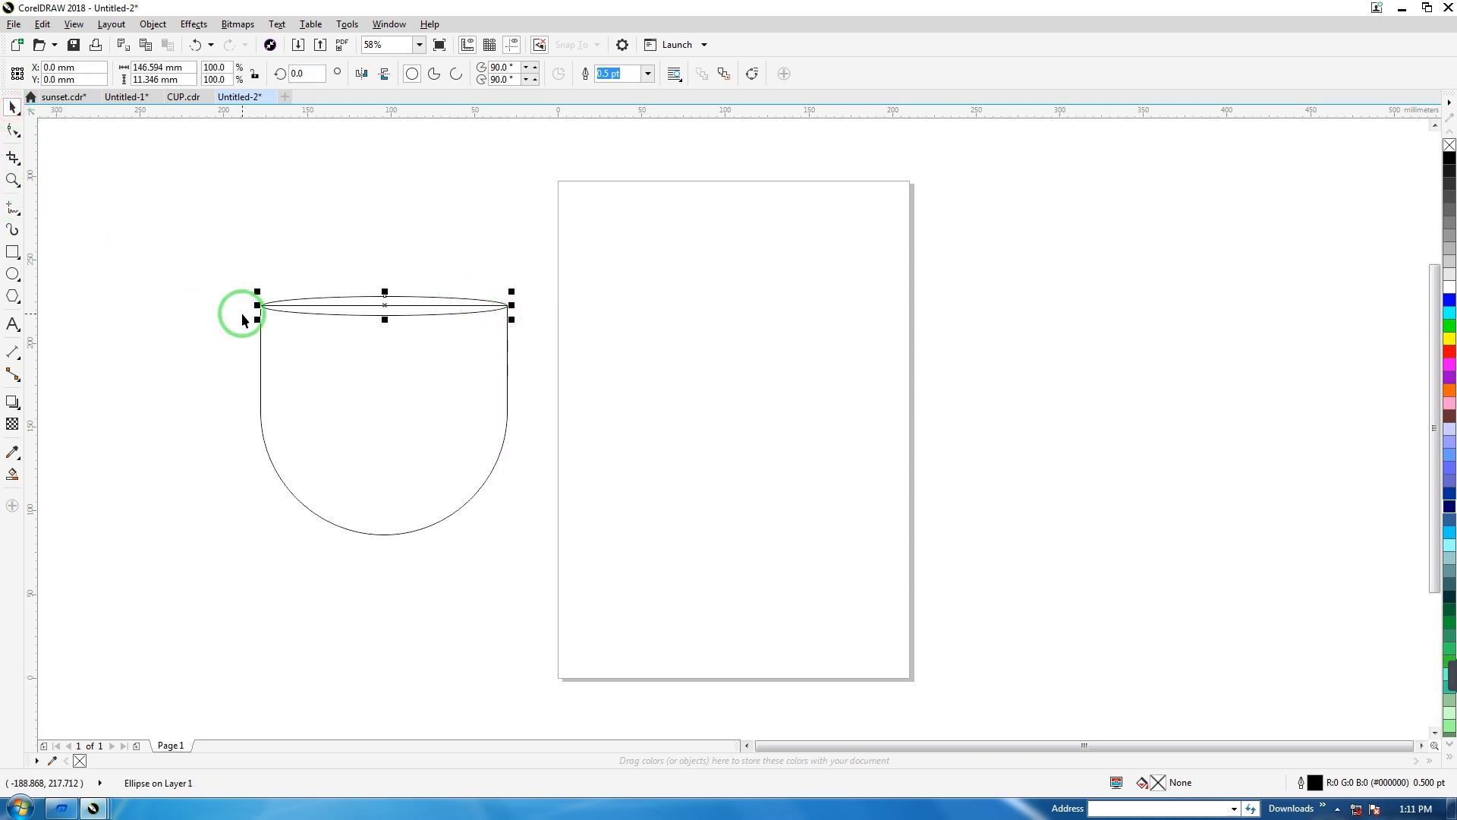
click(230, 322)
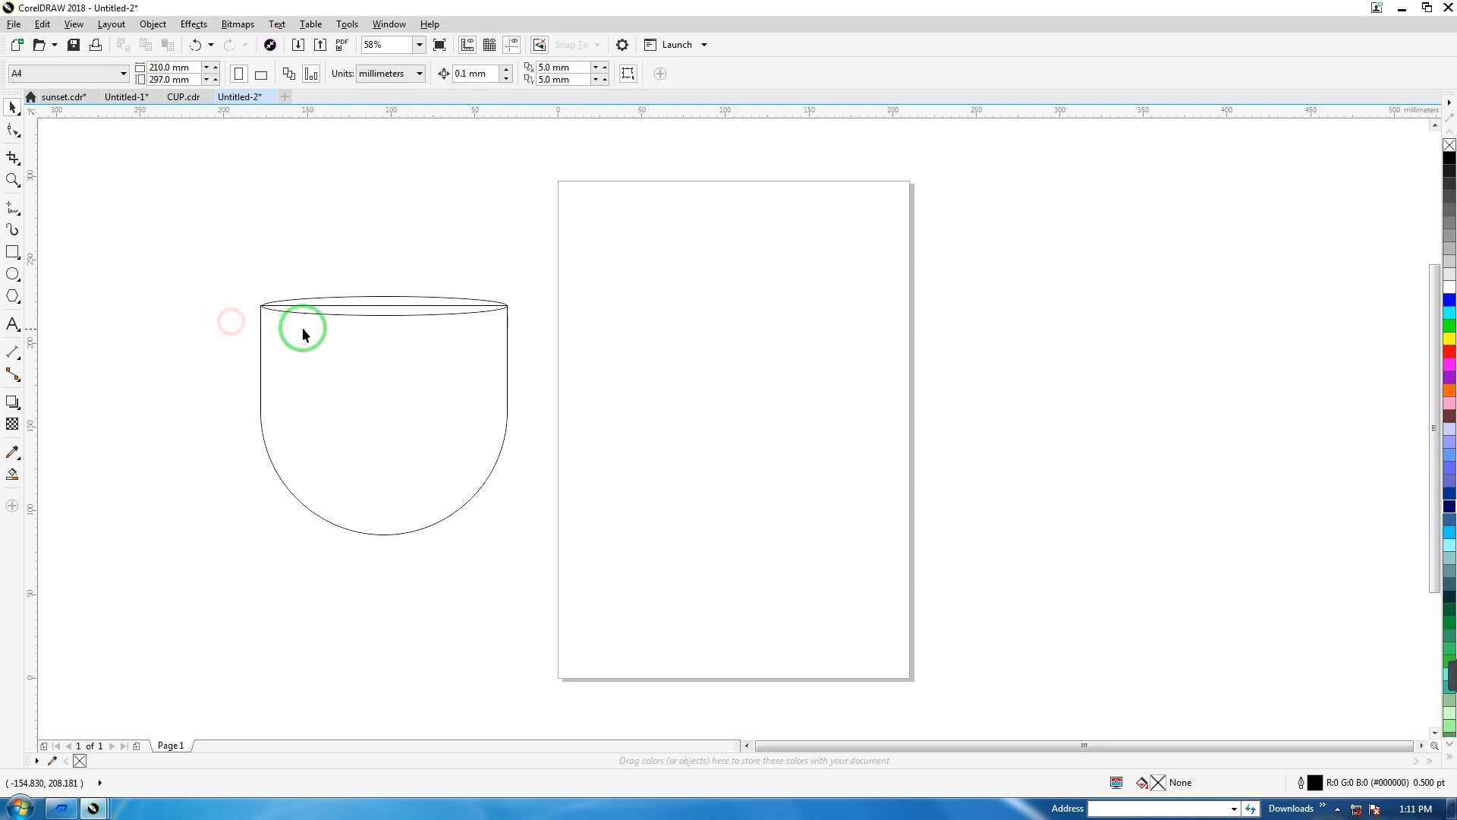
- Widen the rim ellipse to about 147.7 mm so its left end meets the edge of the cup body
click(13, 179)
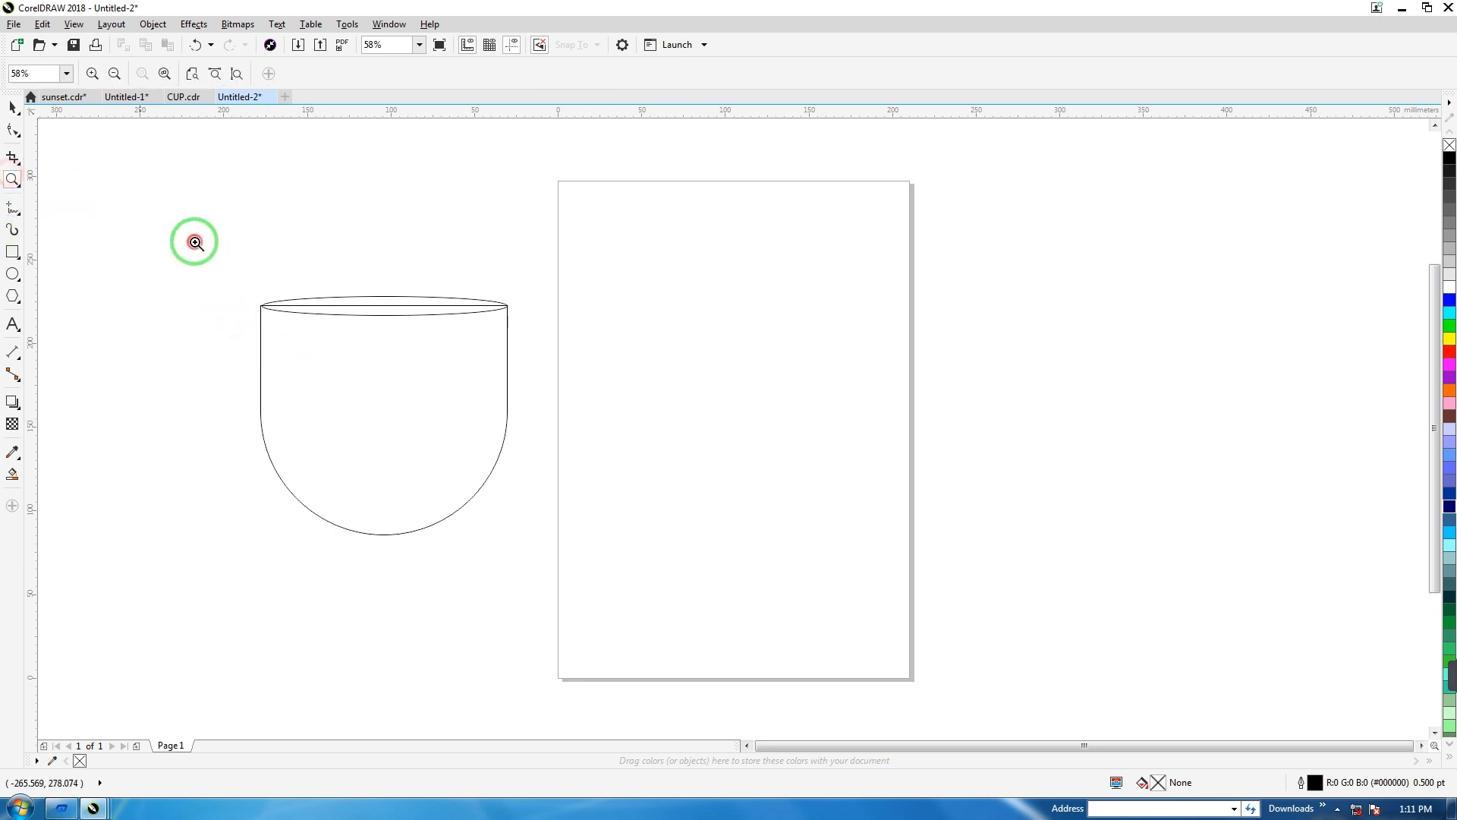
drag(195, 242, 615, 403)
click(13, 107)
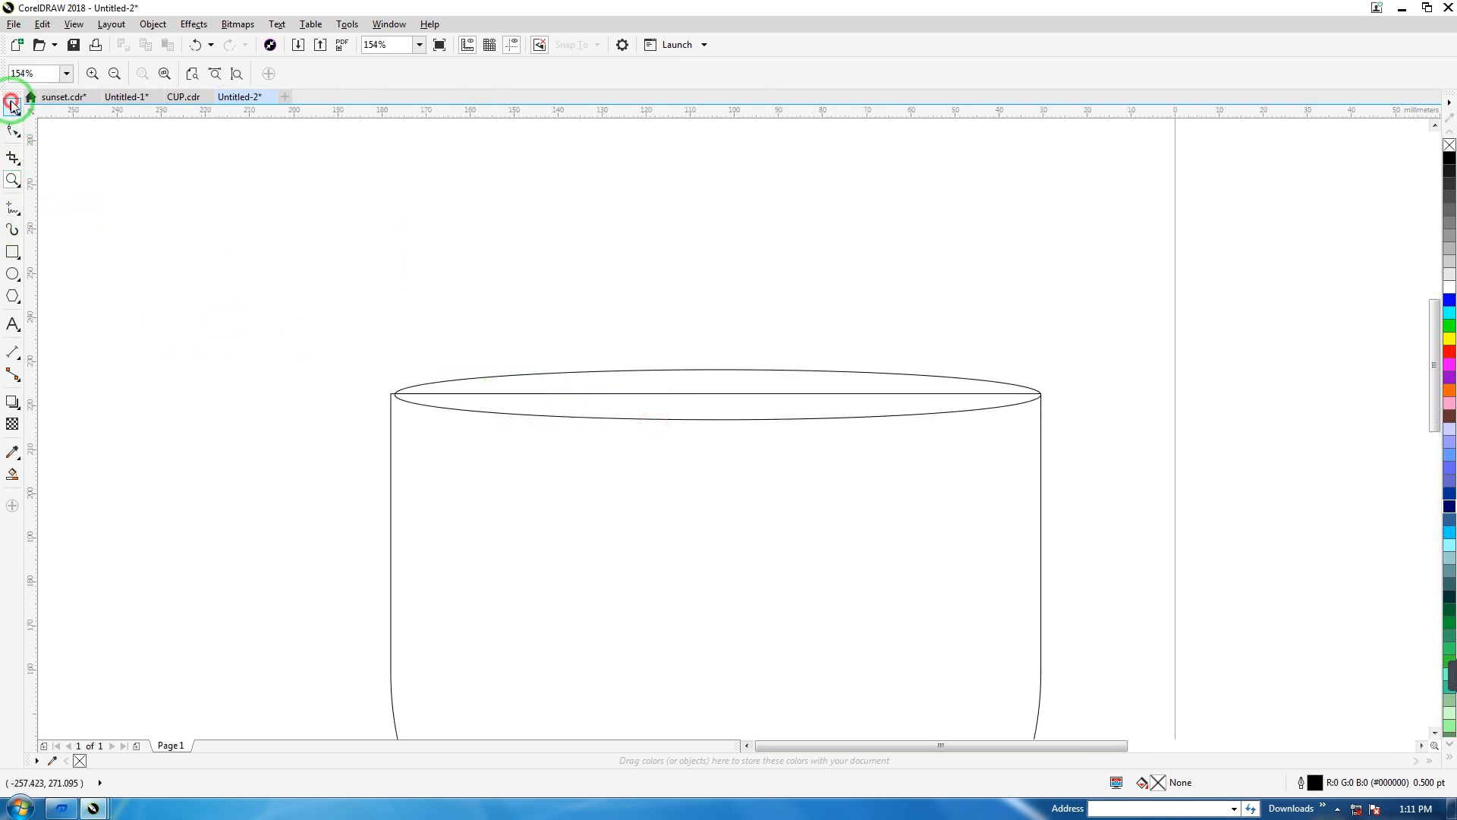
click(461, 386)
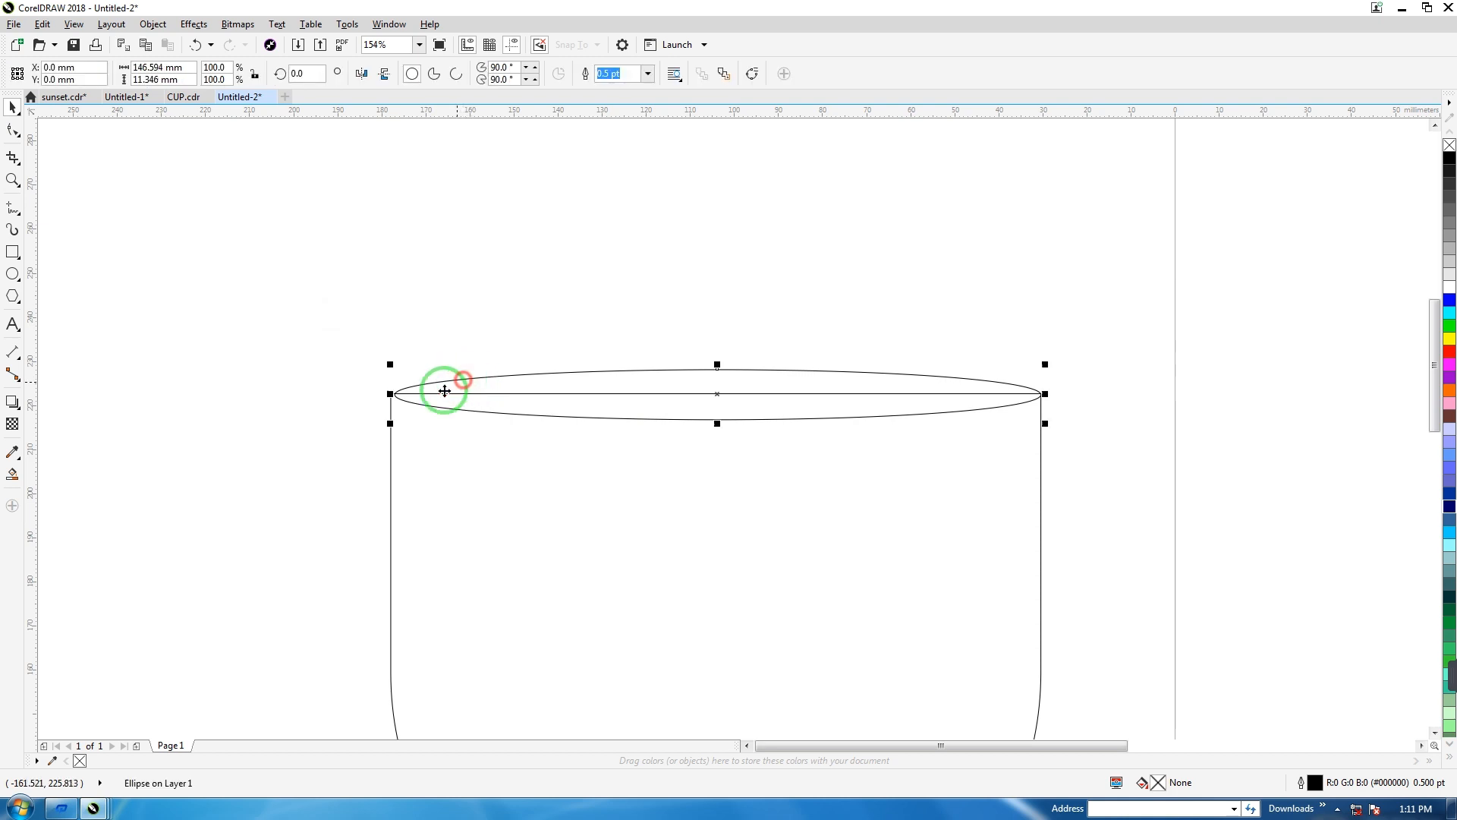
drag(390, 393, 384, 394)
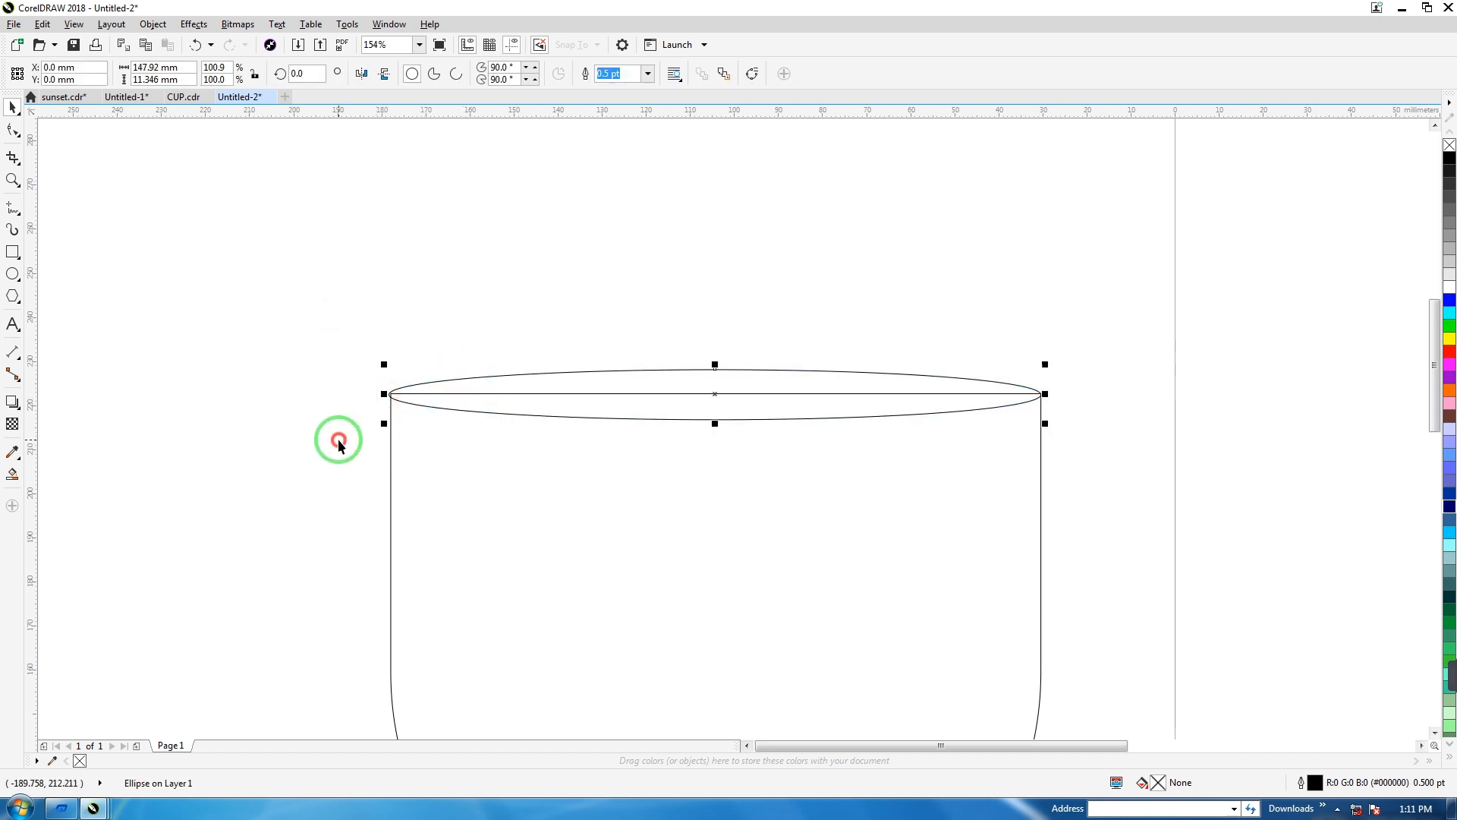
click(338, 439)
click(396, 393)
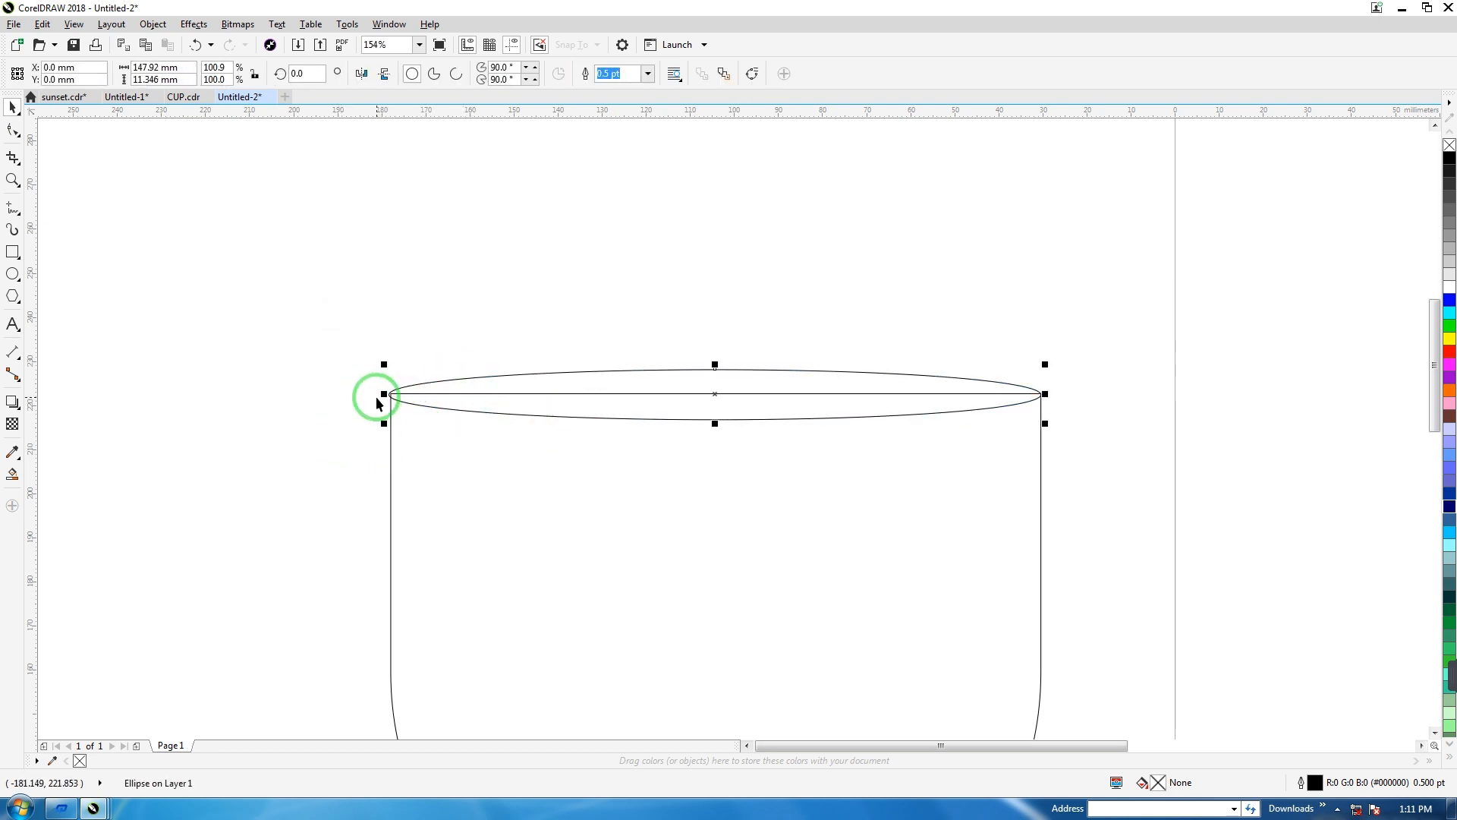
drag(383, 394, 384, 395)
click(318, 419)
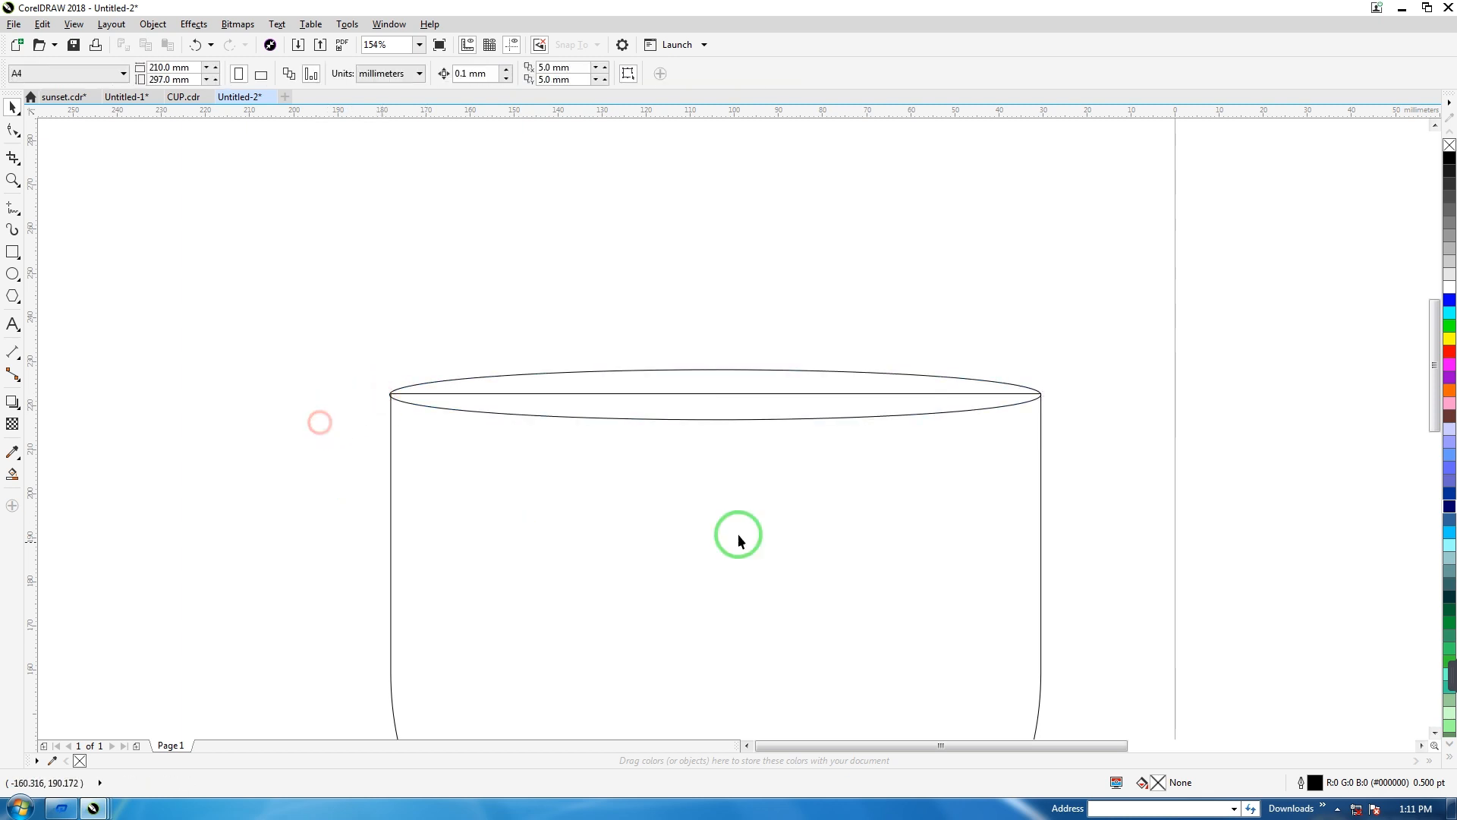
- Fill the cup body with light blue #00CCFF and the rim ellipse with orange #FF6600
click(771, 524)
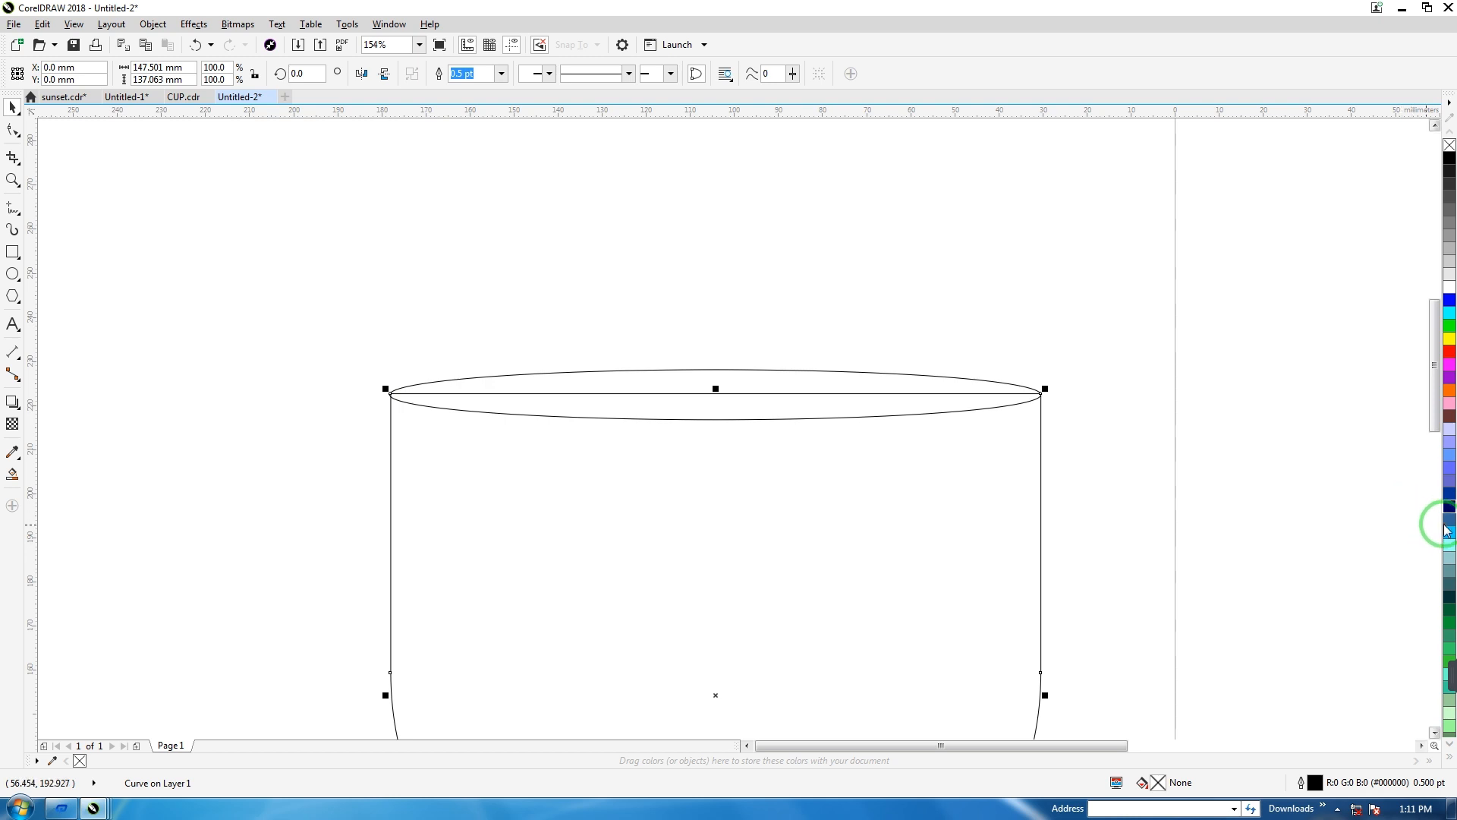
drag(1448, 529, 716, 549)
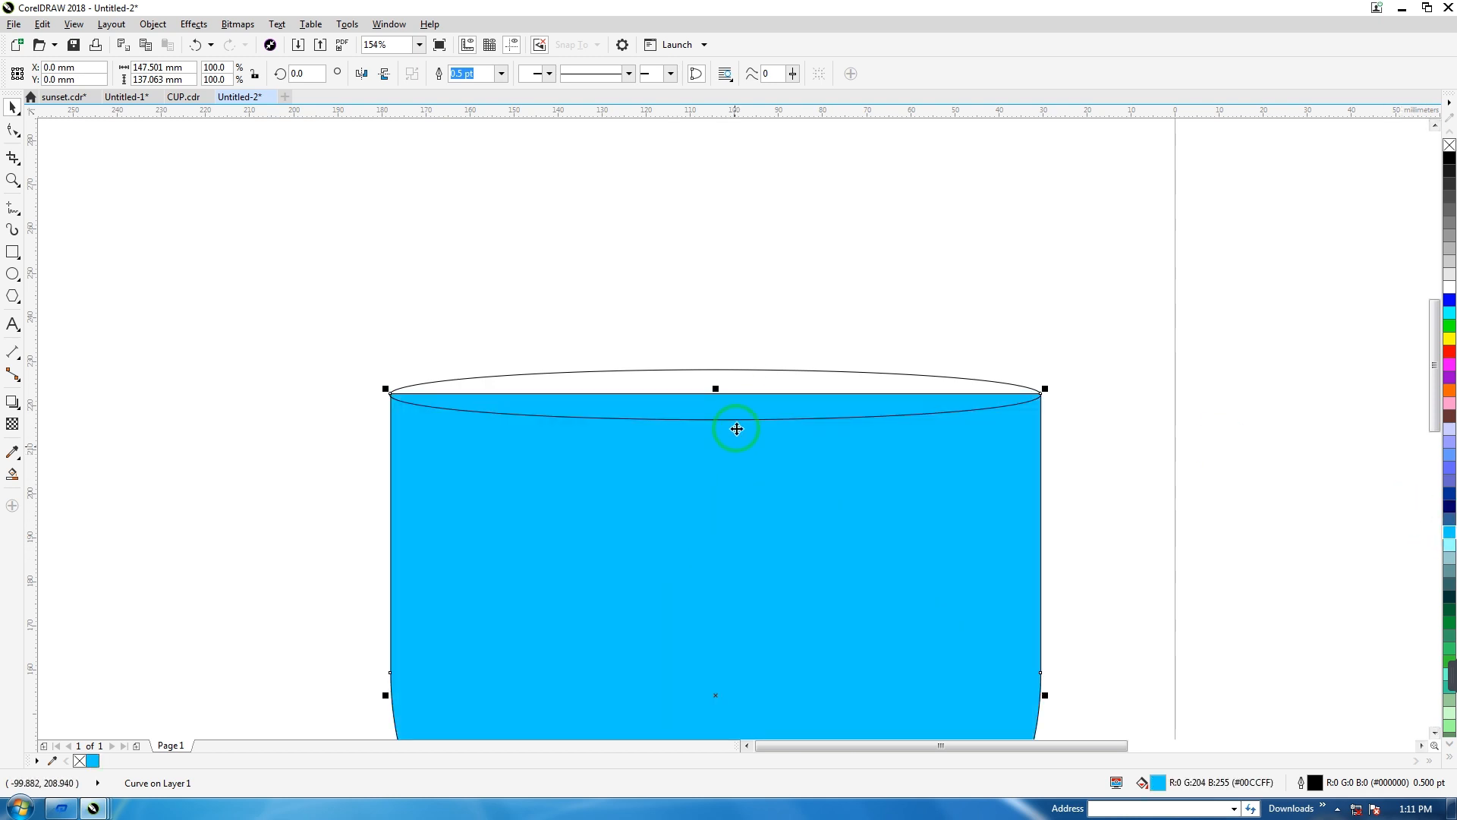
click(740, 370)
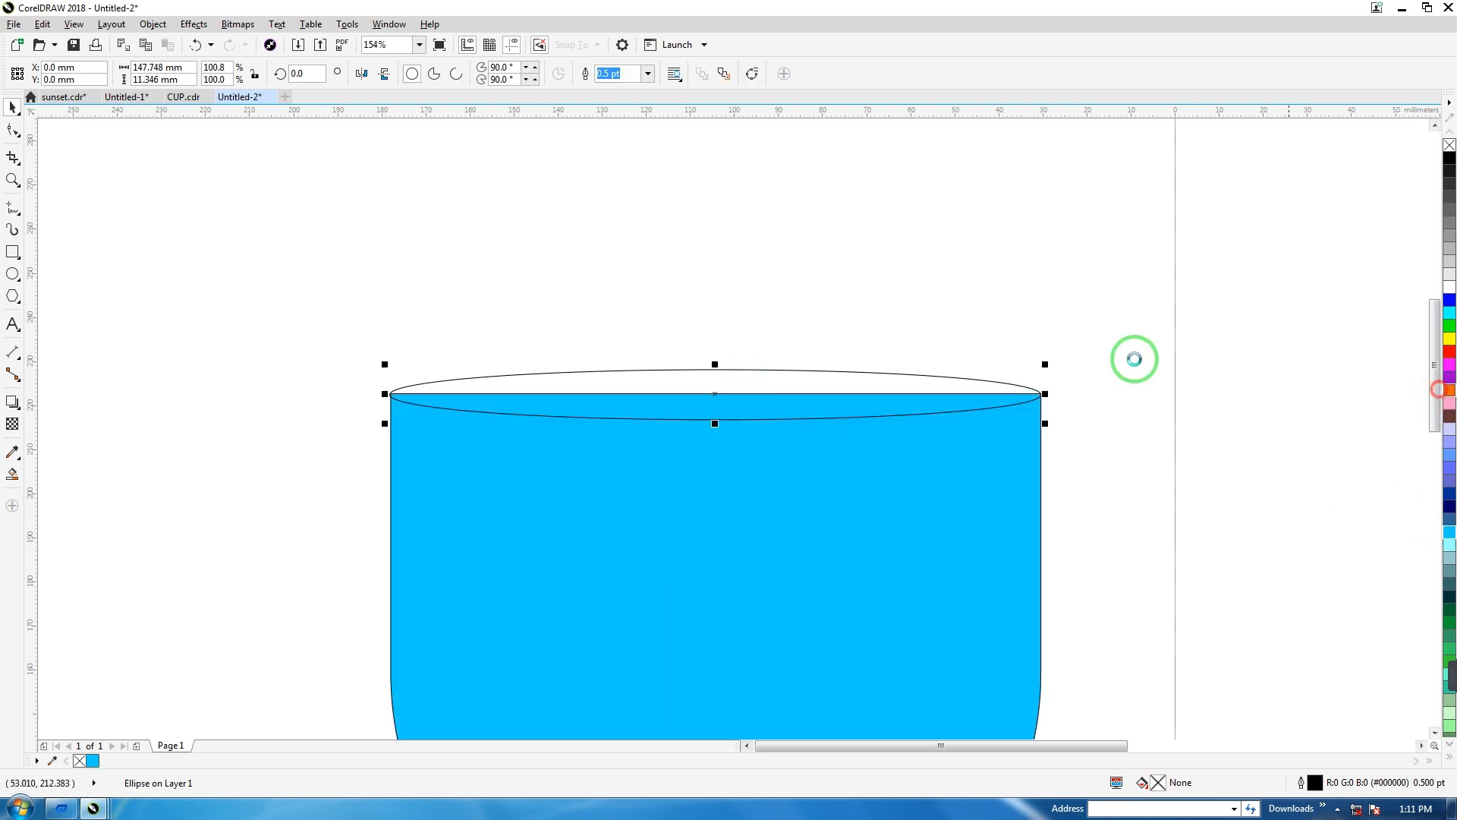
click(1450, 389)
- Apply a diagonal linear gradient to the cup body, running from light blue to dark navy blue
drag(1432, 318, 1399, 368)
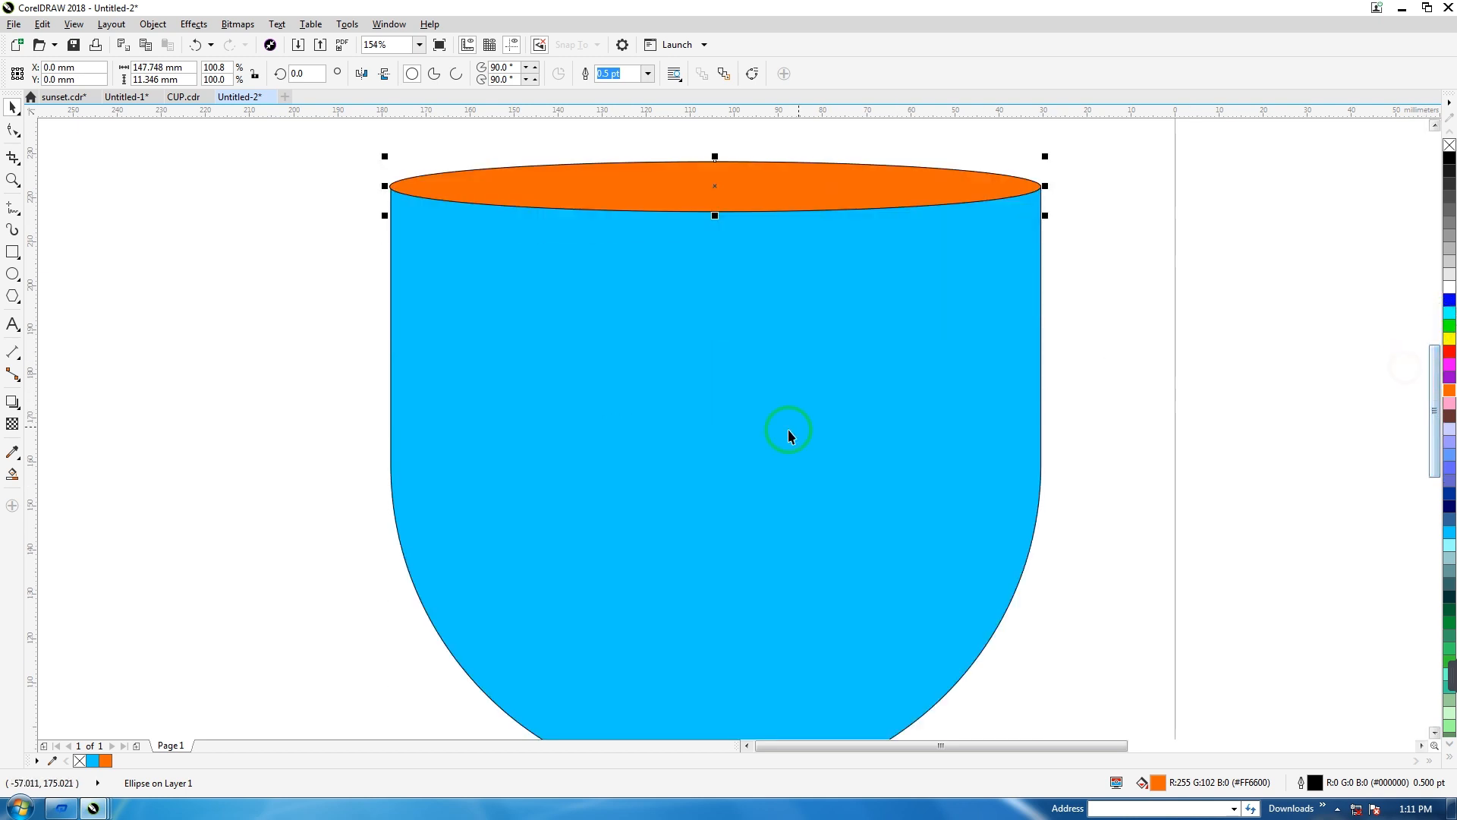
click(781, 431)
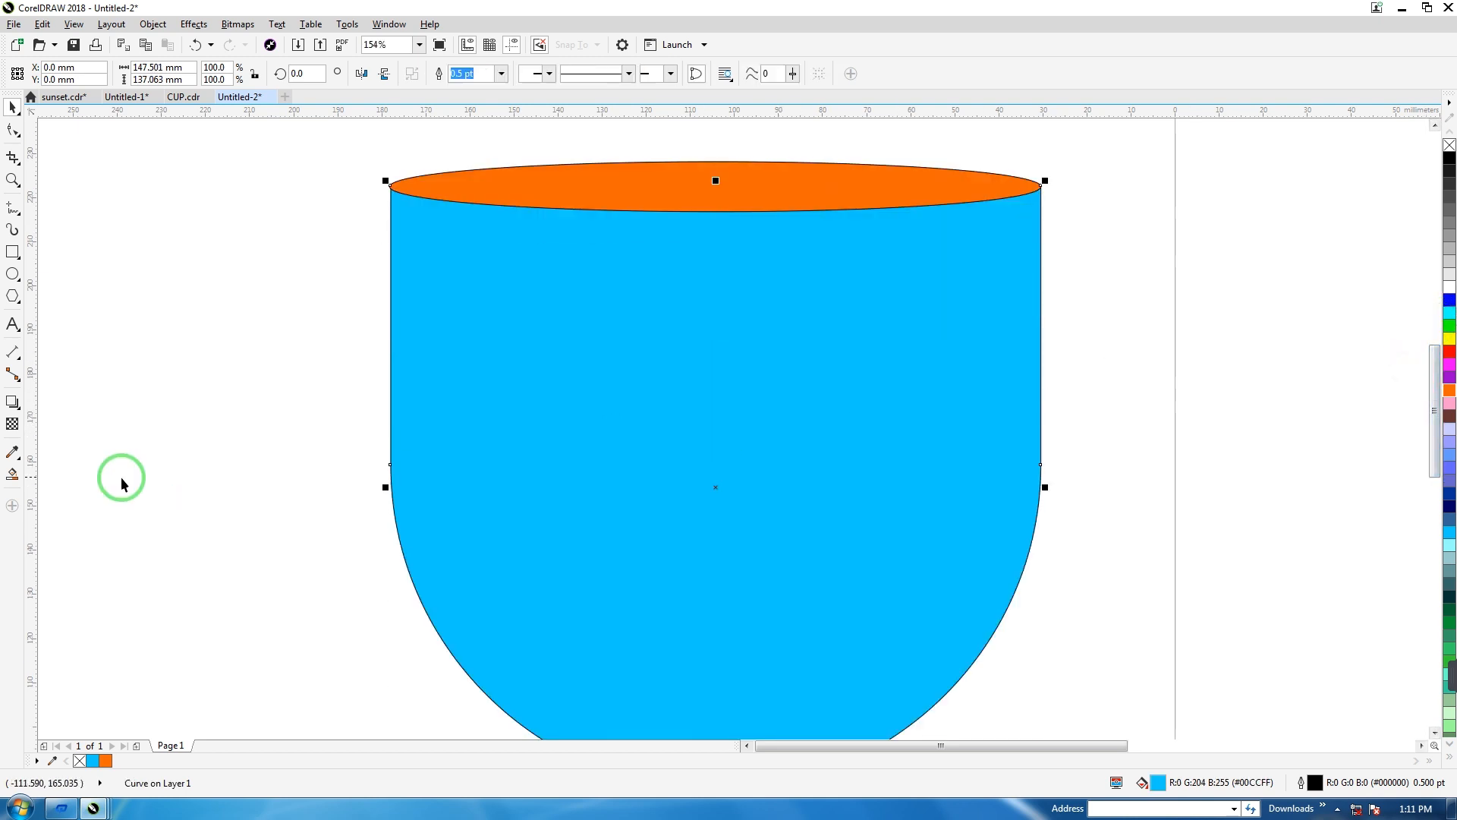
click(12, 474)
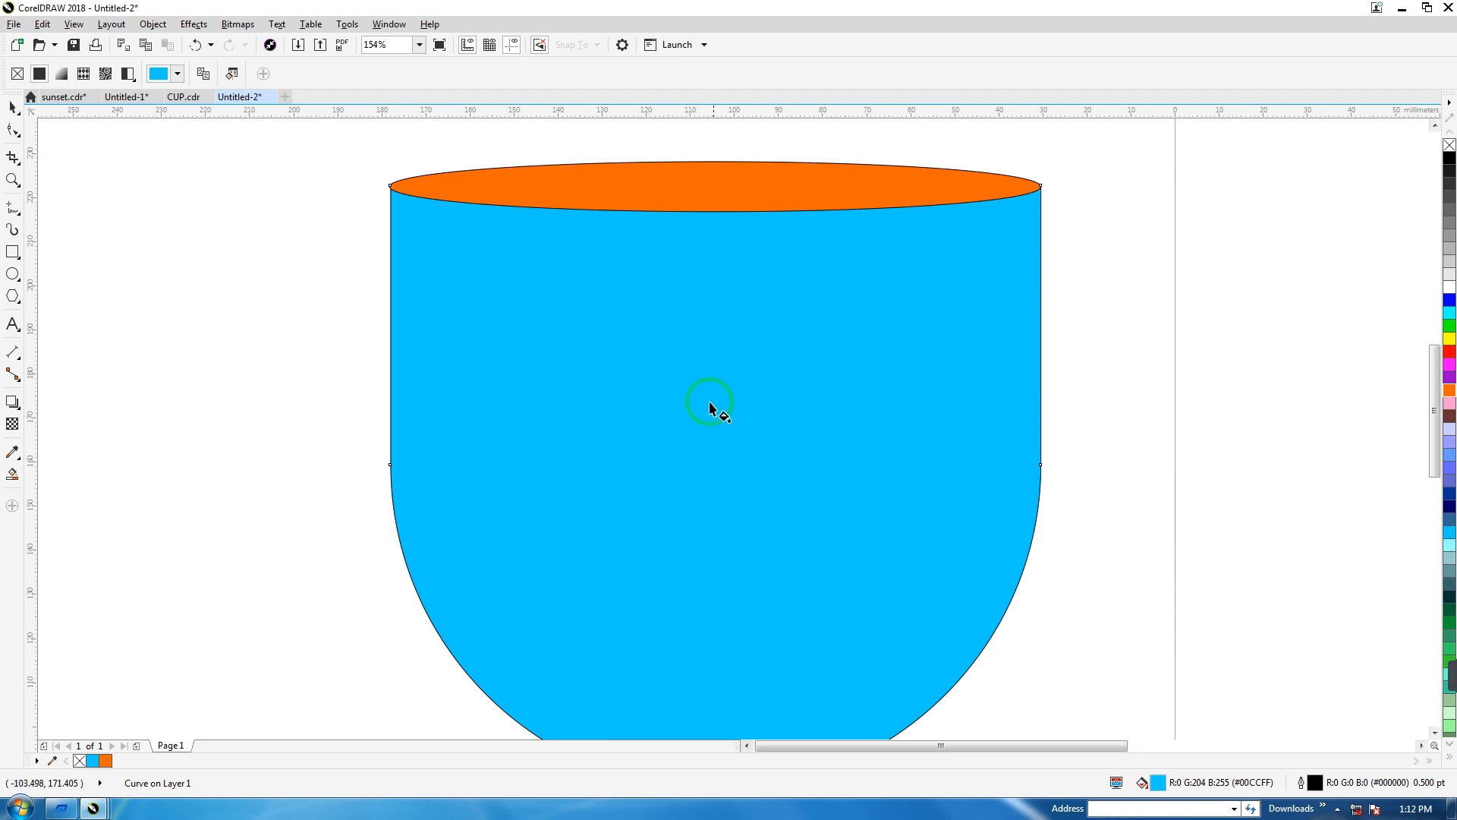
drag(721, 393, 1103, 583)
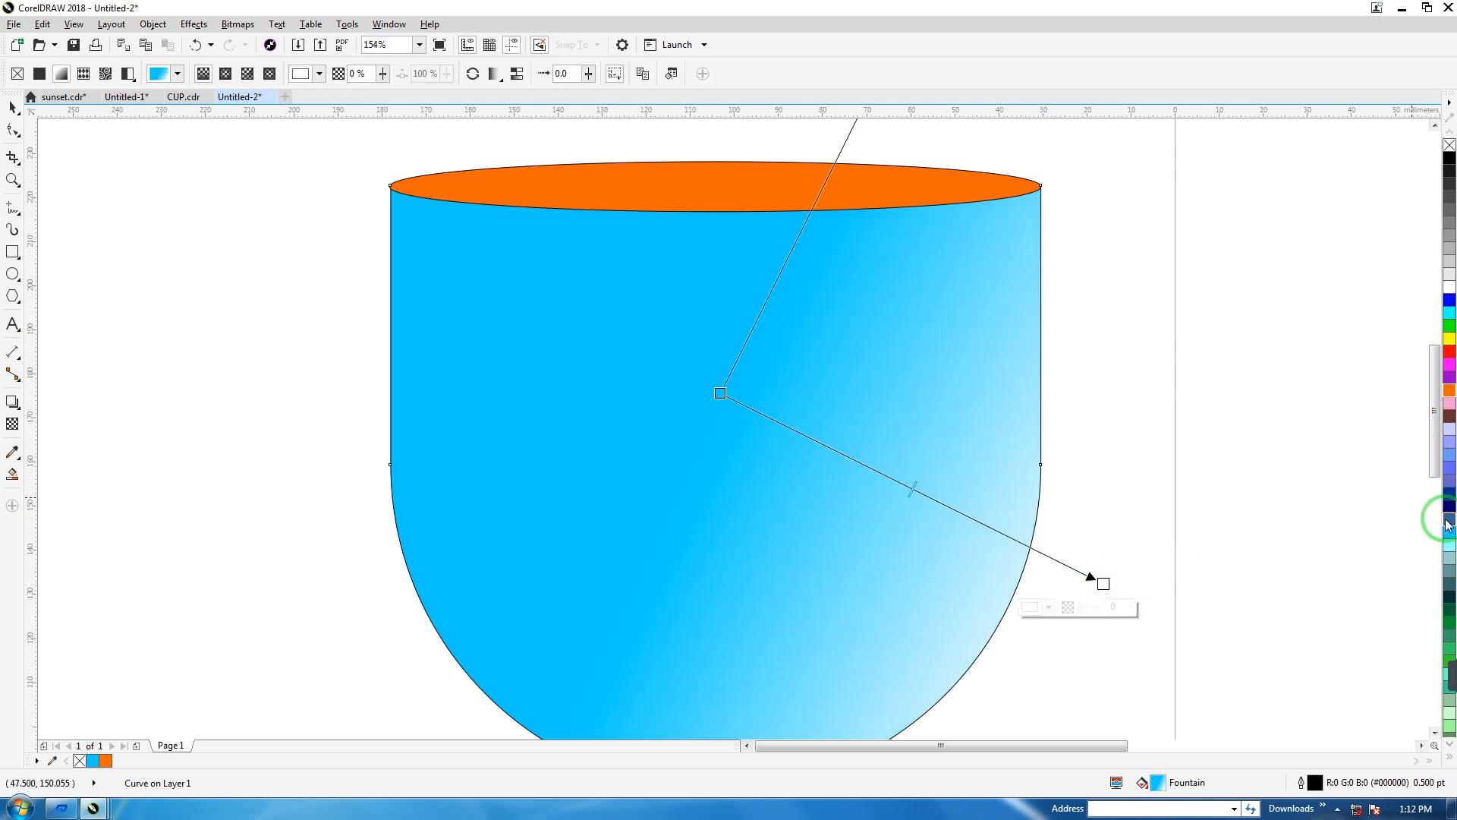
click(1450, 505)
- Reposition the body gradient so it starts inside the upper left of the cup and ends beyond its lower right
drag(720, 394, 695, 242)
drag(1093, 578, 1071, 670)
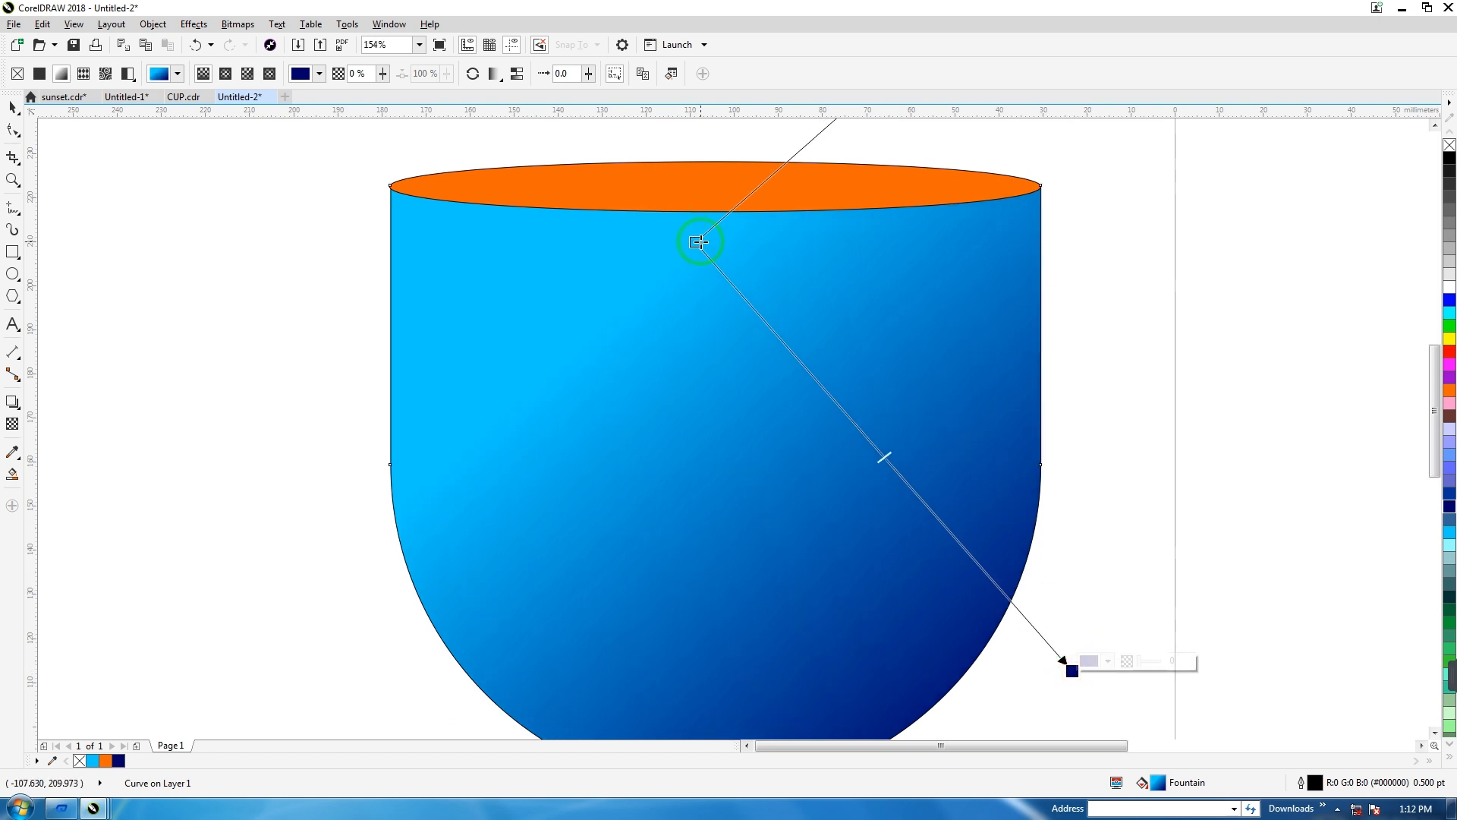
drag(699, 242, 389, 168)
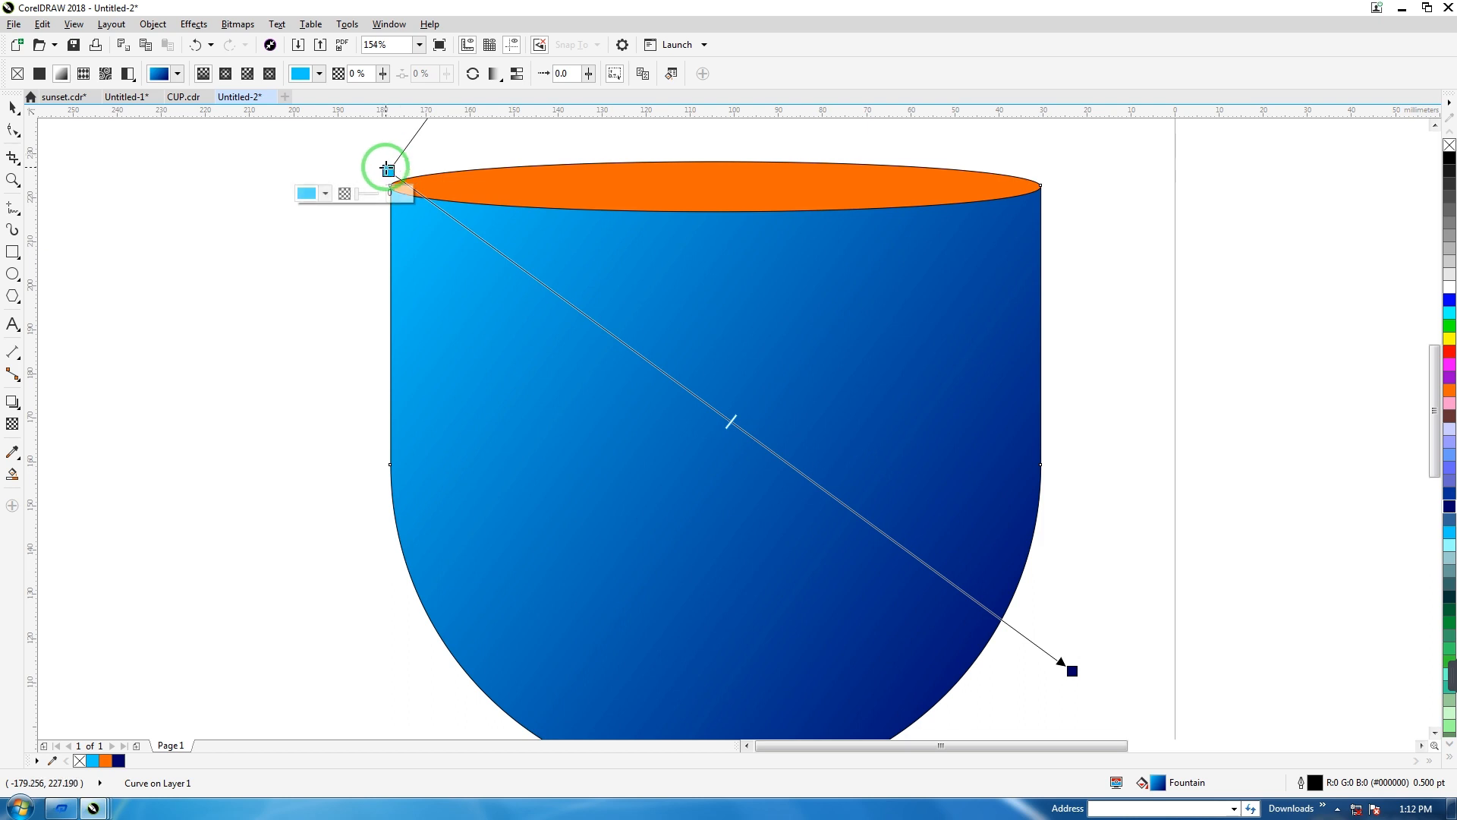
drag(387, 169, 468, 341)
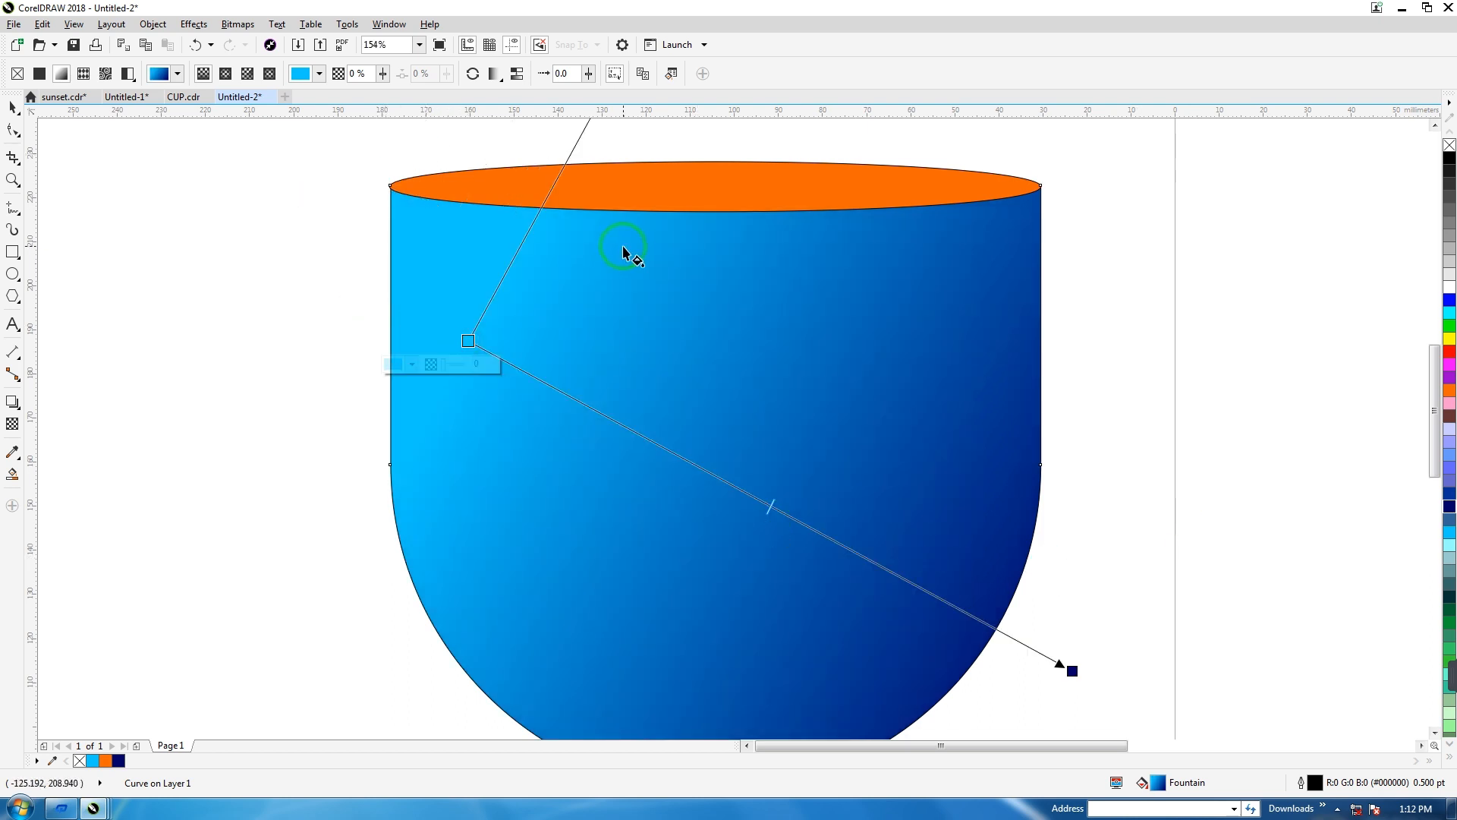
- Apply a vertical linear gradient from orange to yellow to the rim ellipse, starting below the rim and ending above it
scroll(1310, 317, up, 3)
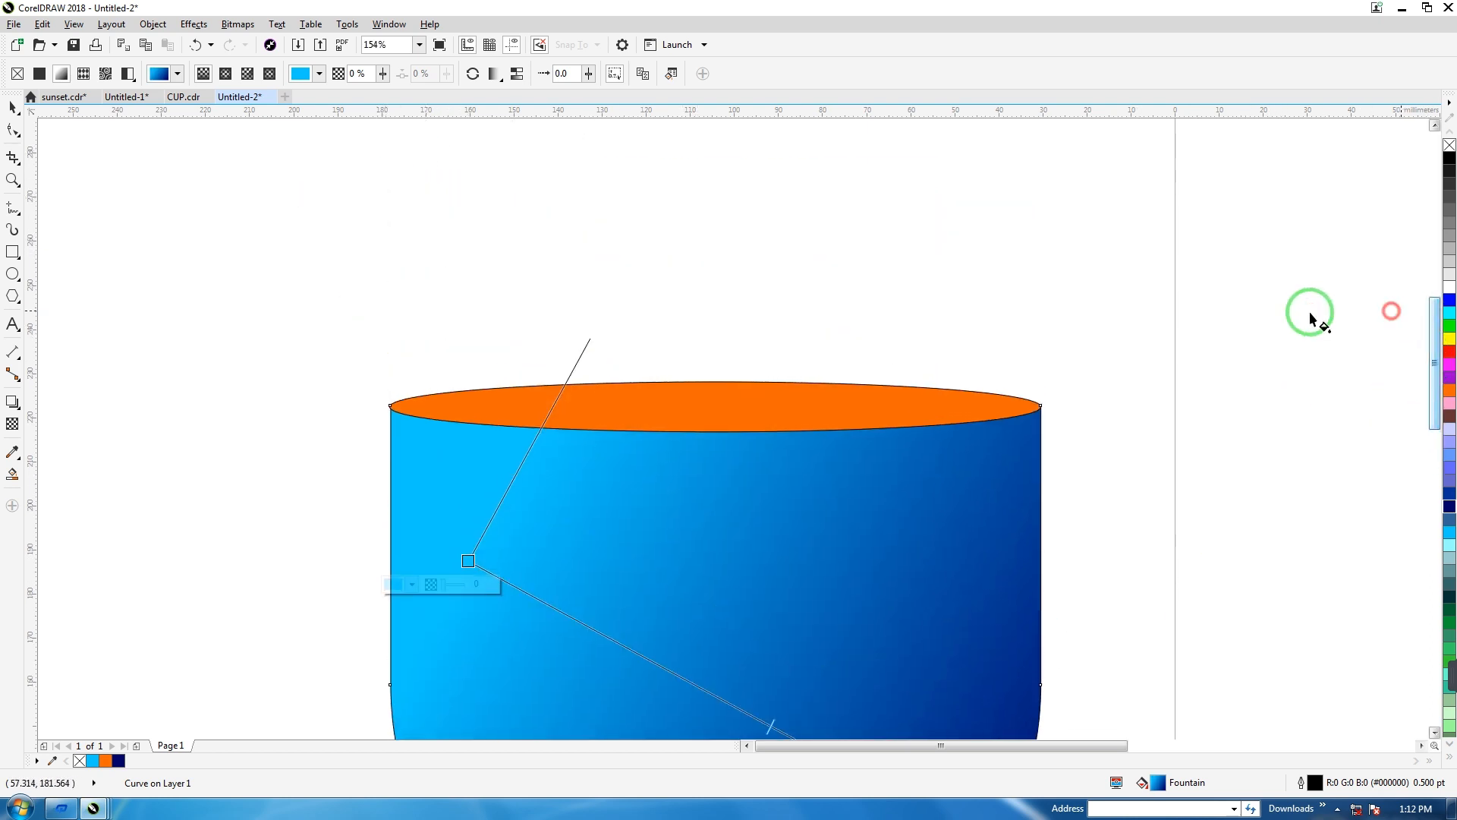
click(720, 400)
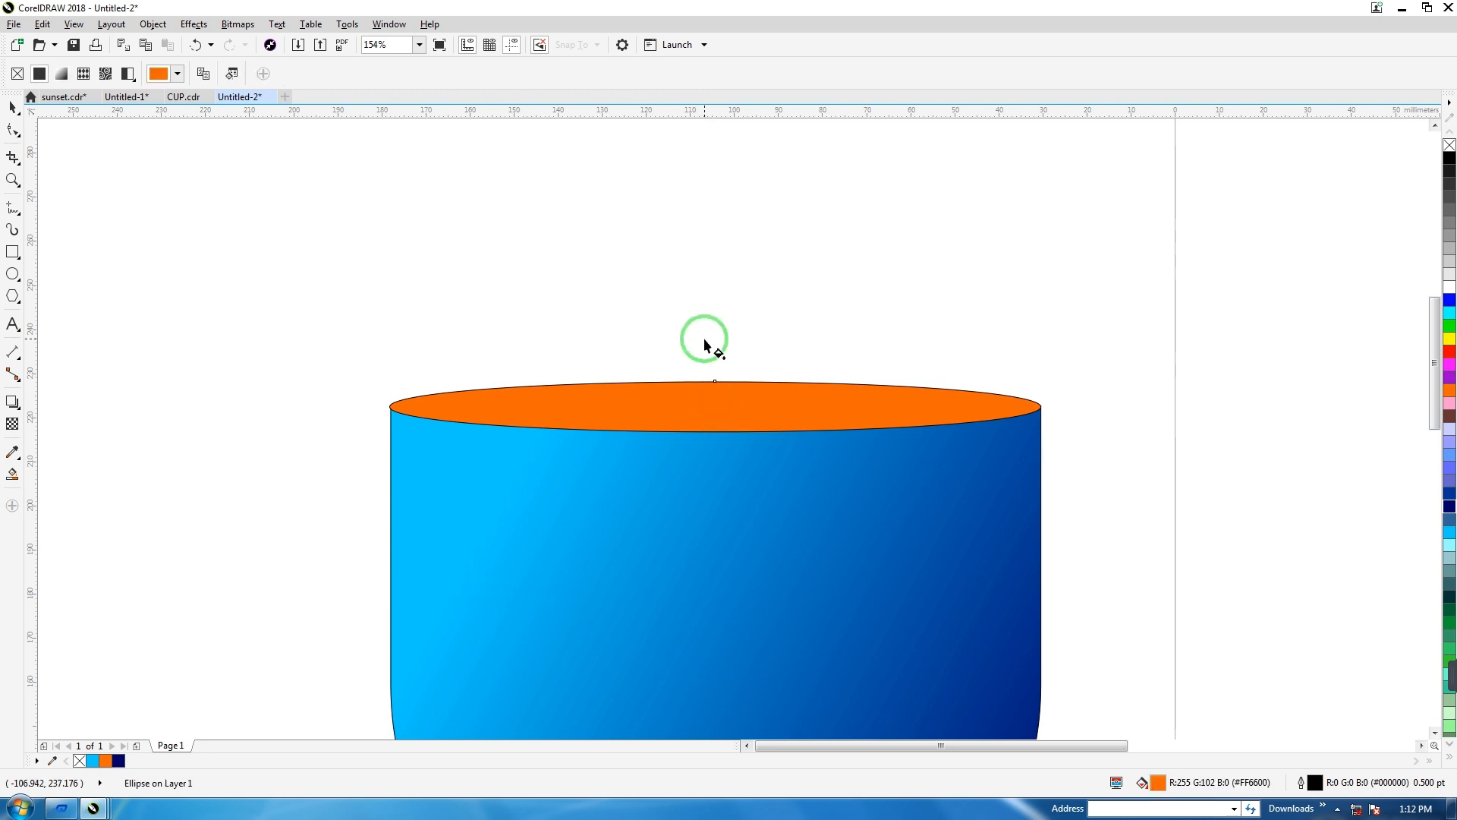
drag(708, 409, 709, 310)
drag(709, 408, 710, 423)
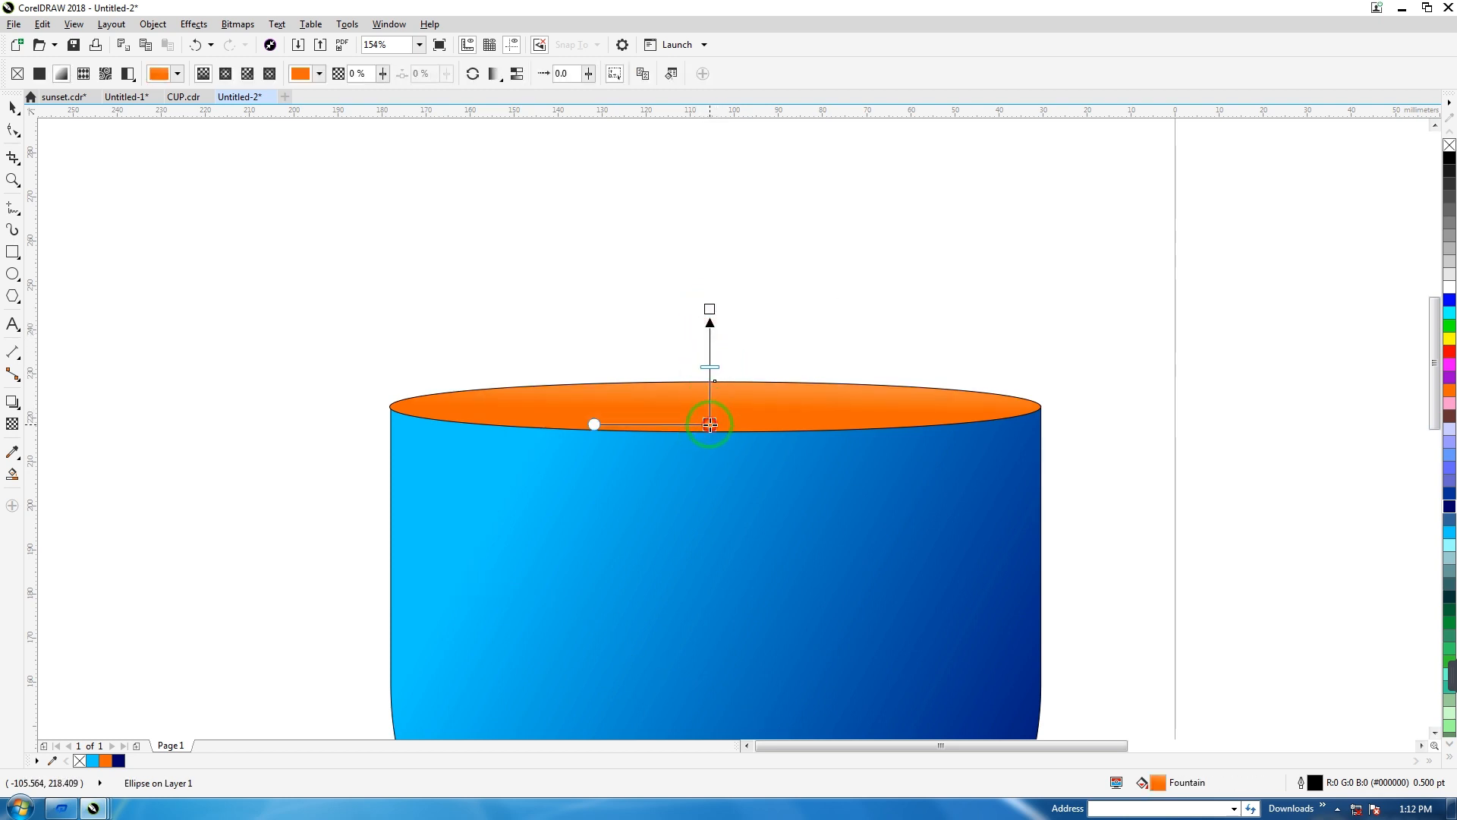
click(710, 309)
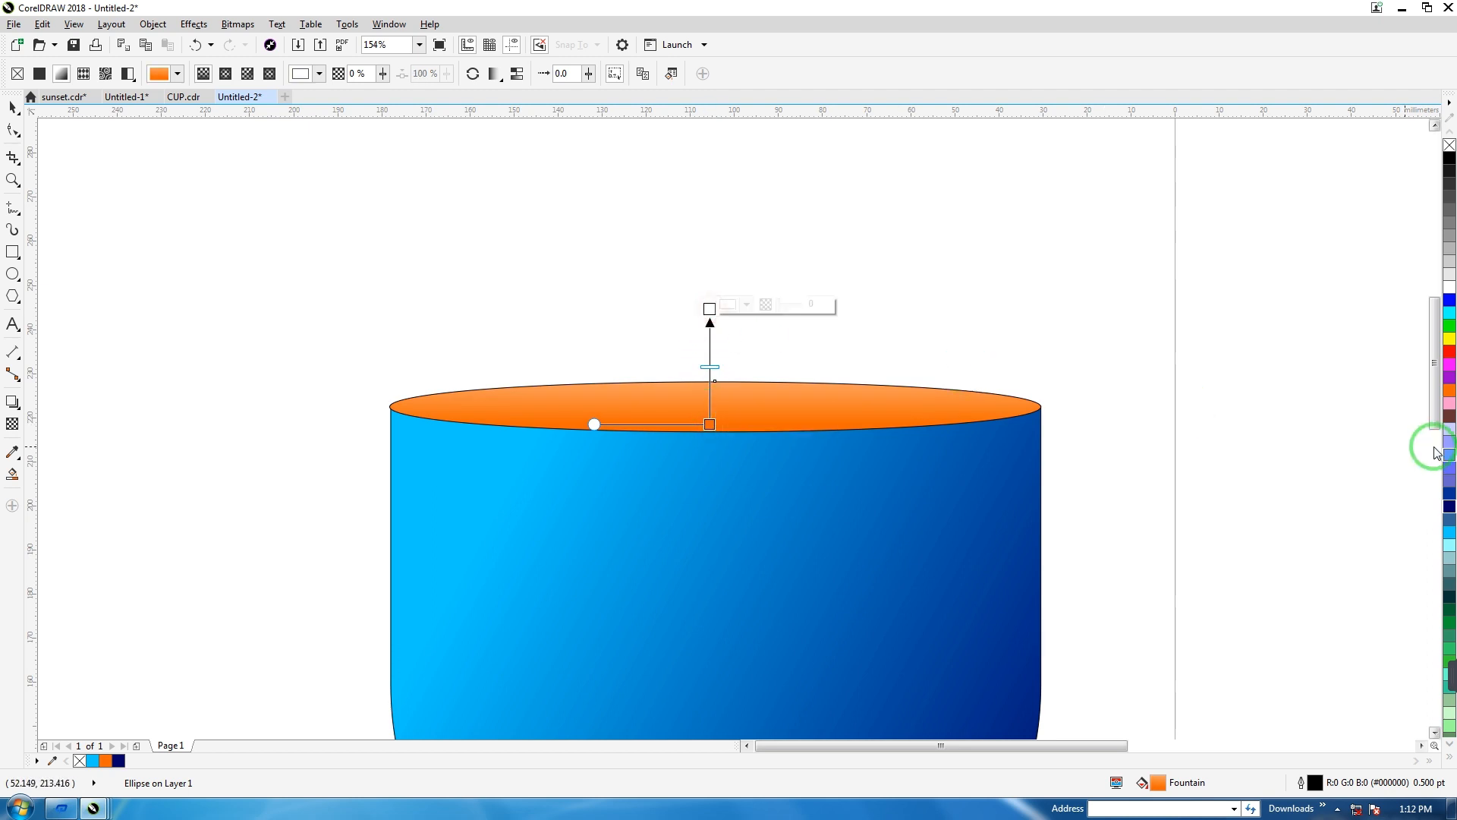
click(1449, 341)
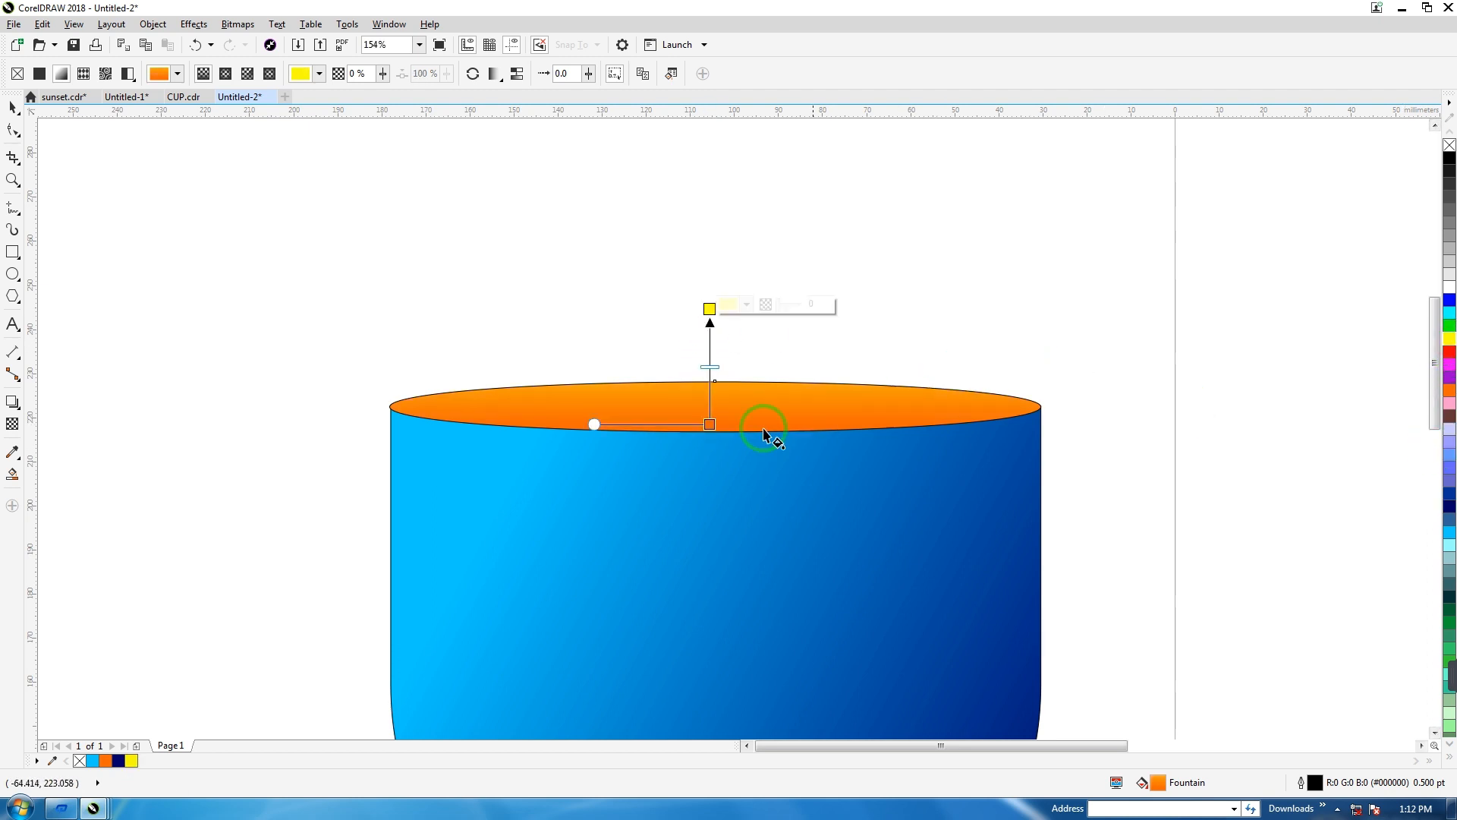
drag(710, 423, 708, 491)
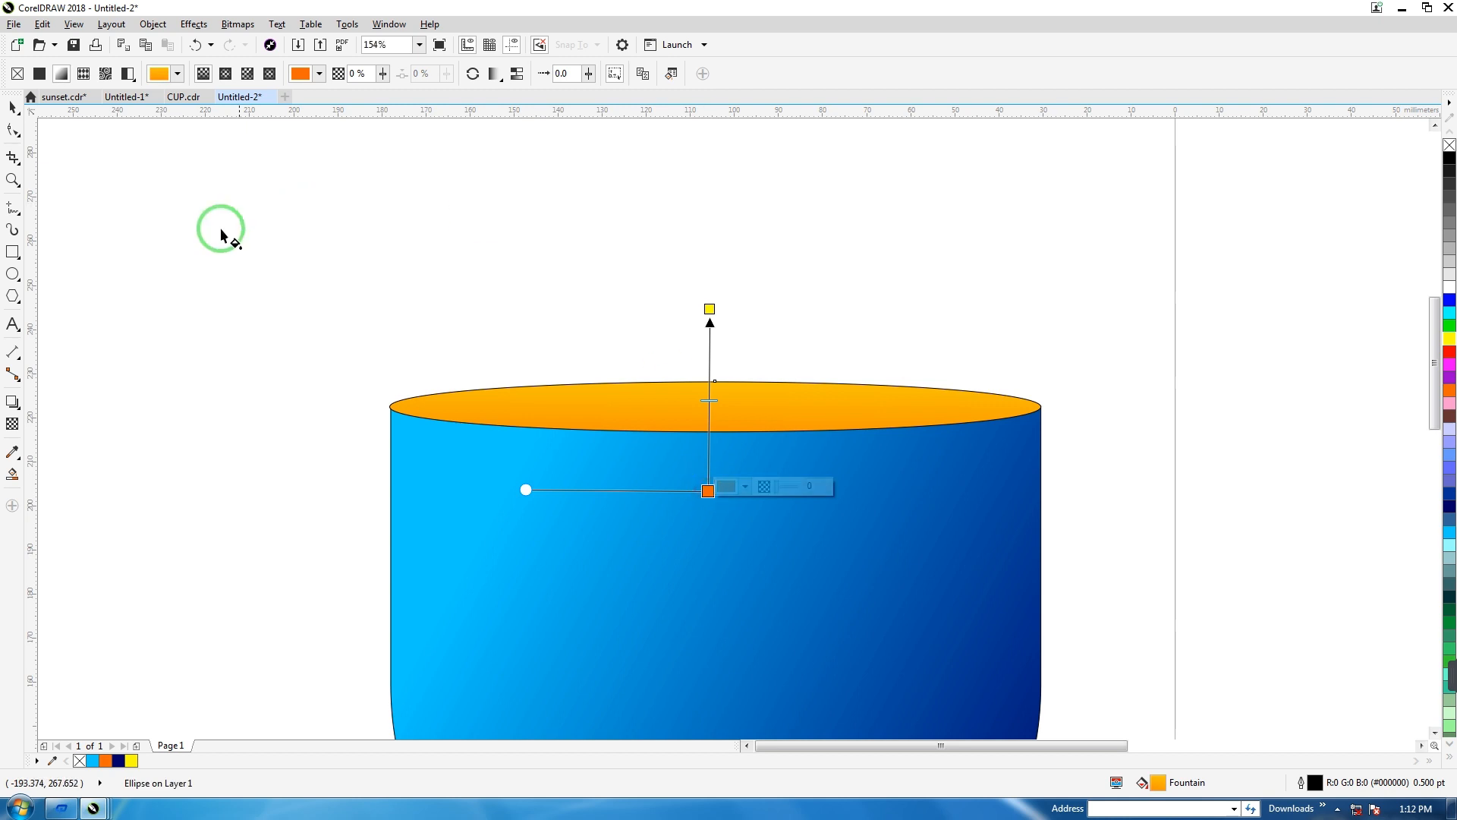
click(13, 107)
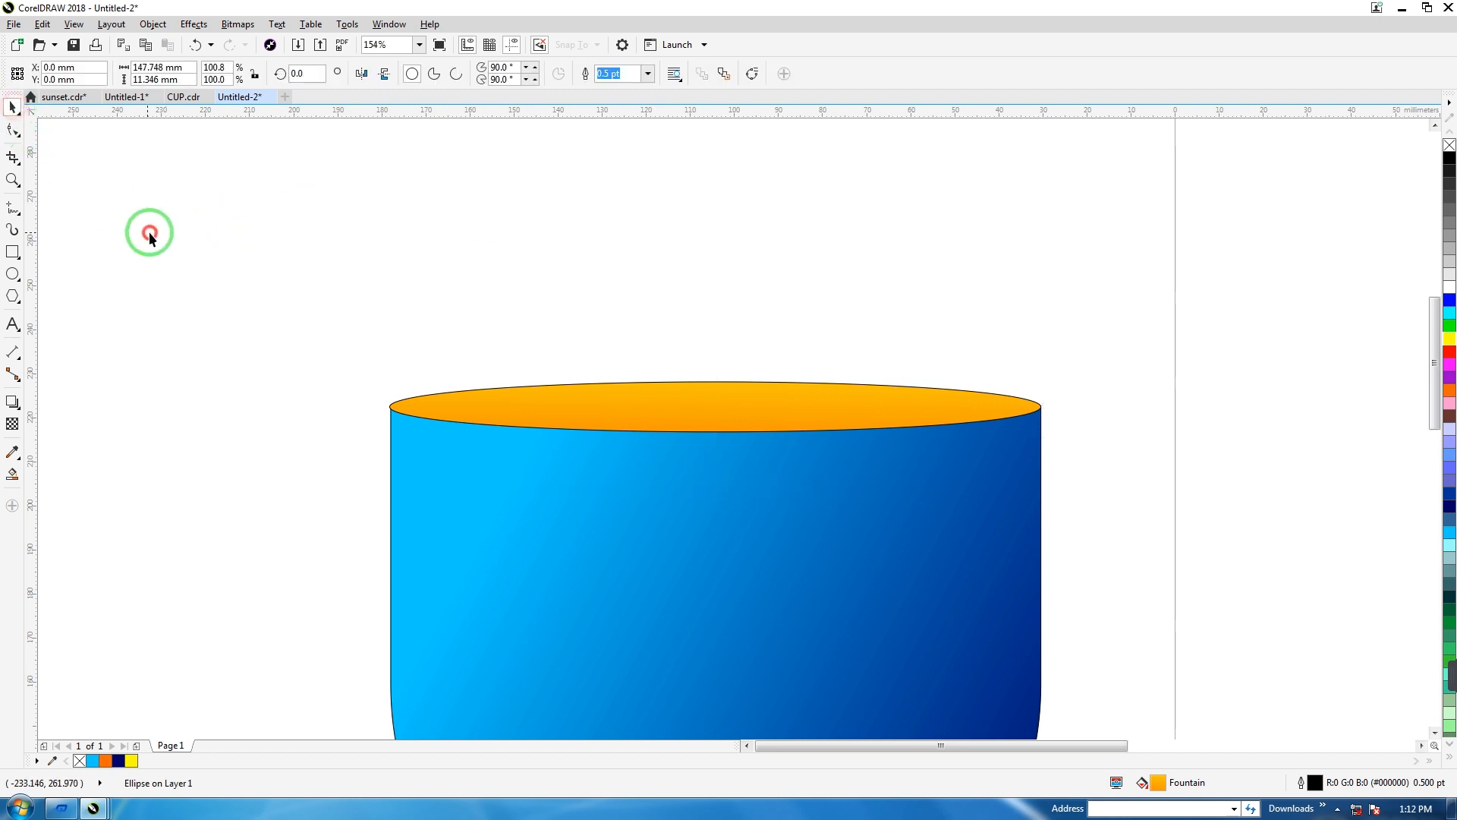
- Duplicate the rim ellipse twice and scale the topmost copy down proportionally to about 97%
click(846, 398)
key(ctrl+d)
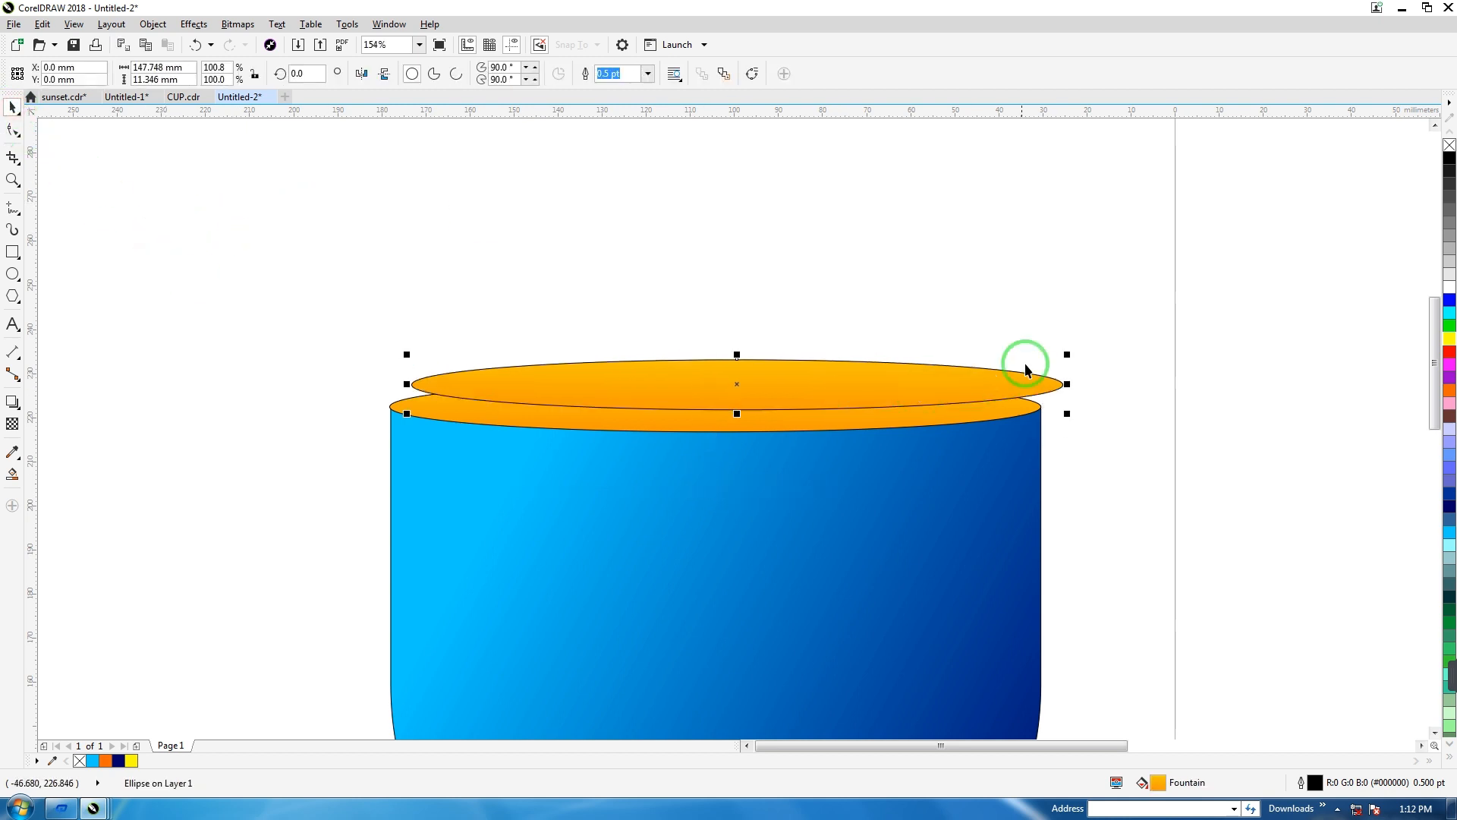
key(ctrl+d)
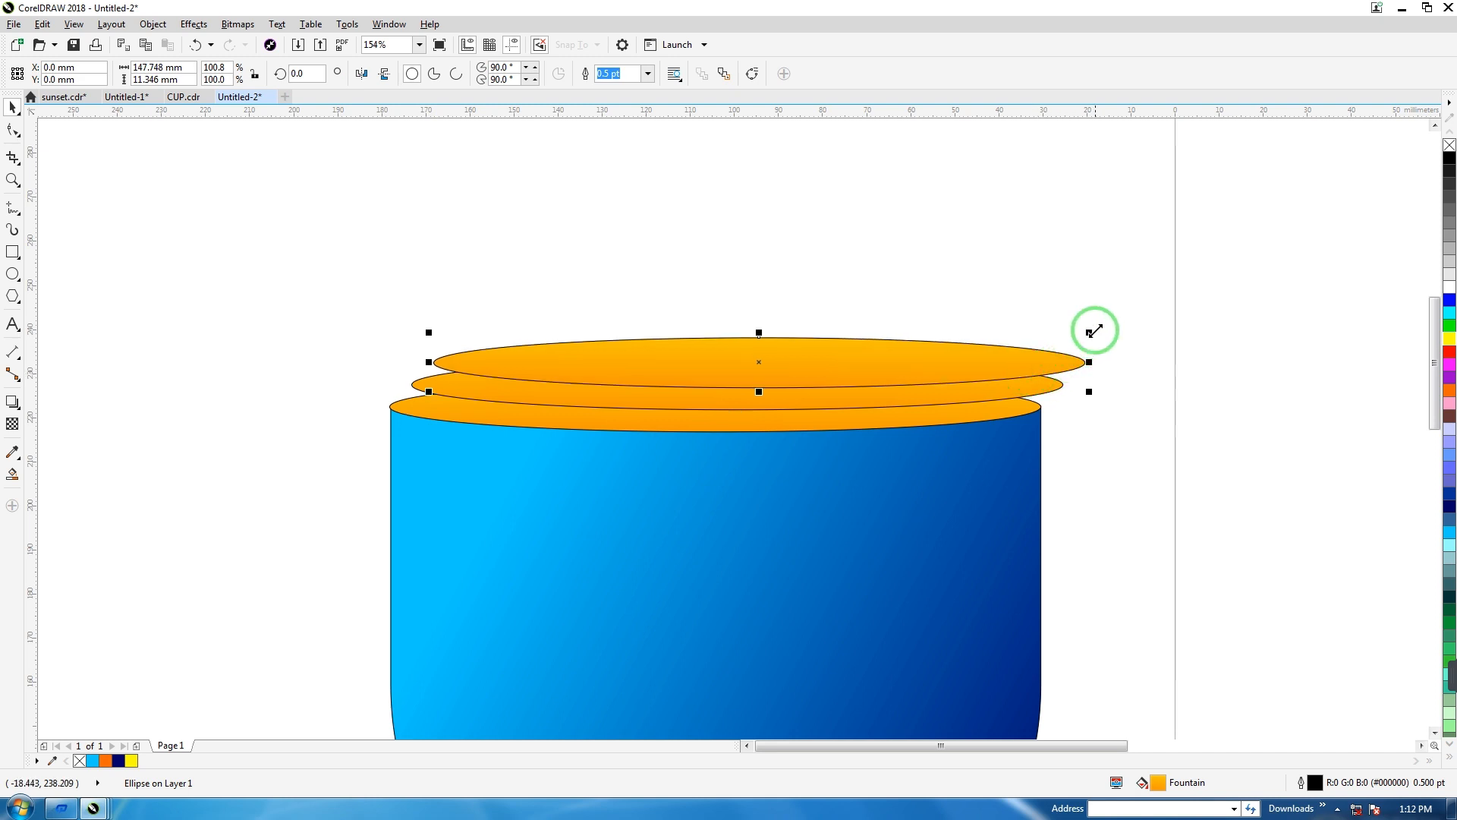
drag(1095, 330, 1086, 327)
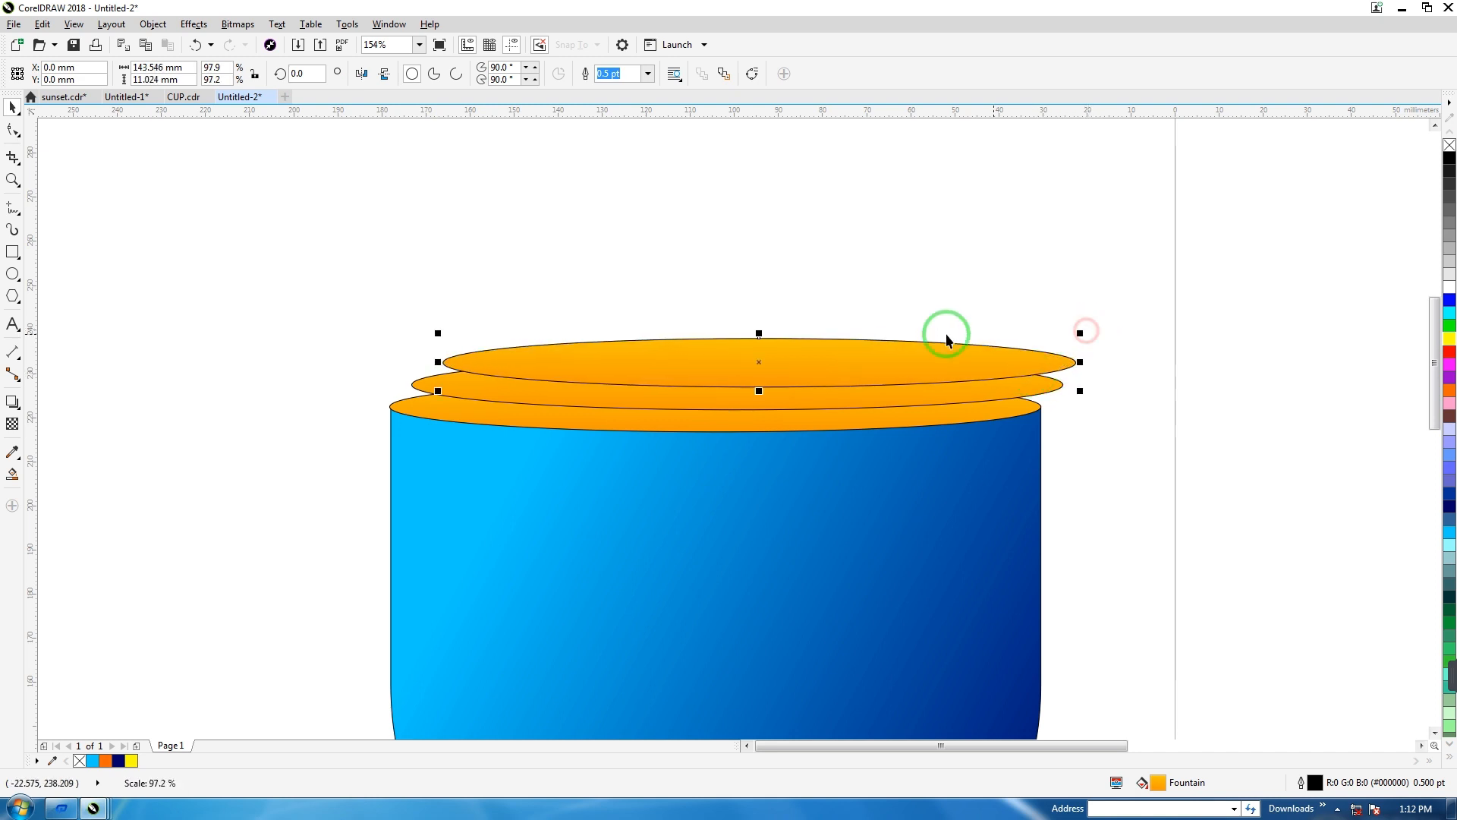
- Align the two rim copies on their common centre and flatten the inner ellipse to about 9.8 mm high
drag(384, 317, 1093, 401)
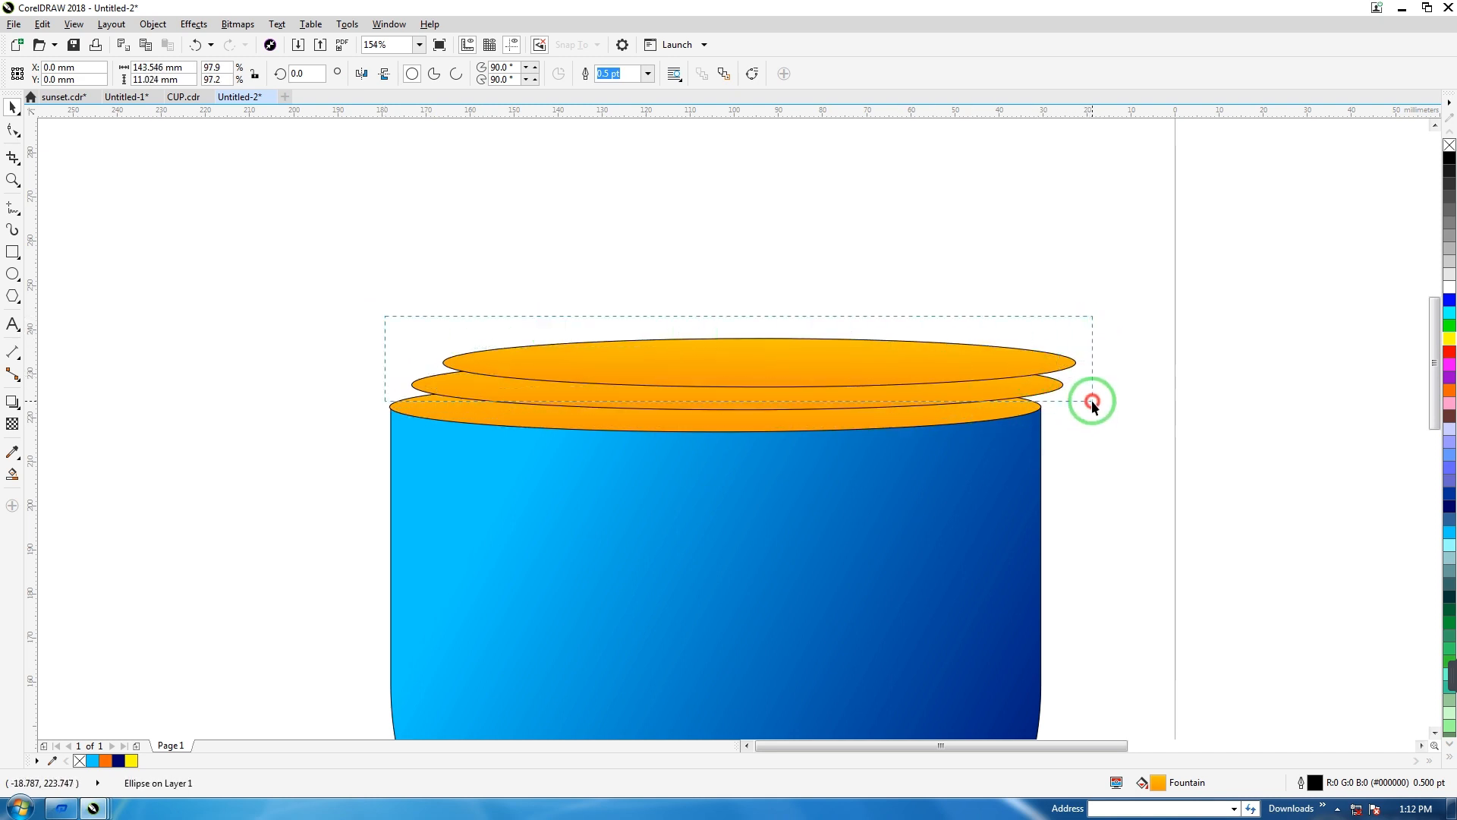
drag(315, 296, 1113, 418)
key(c)
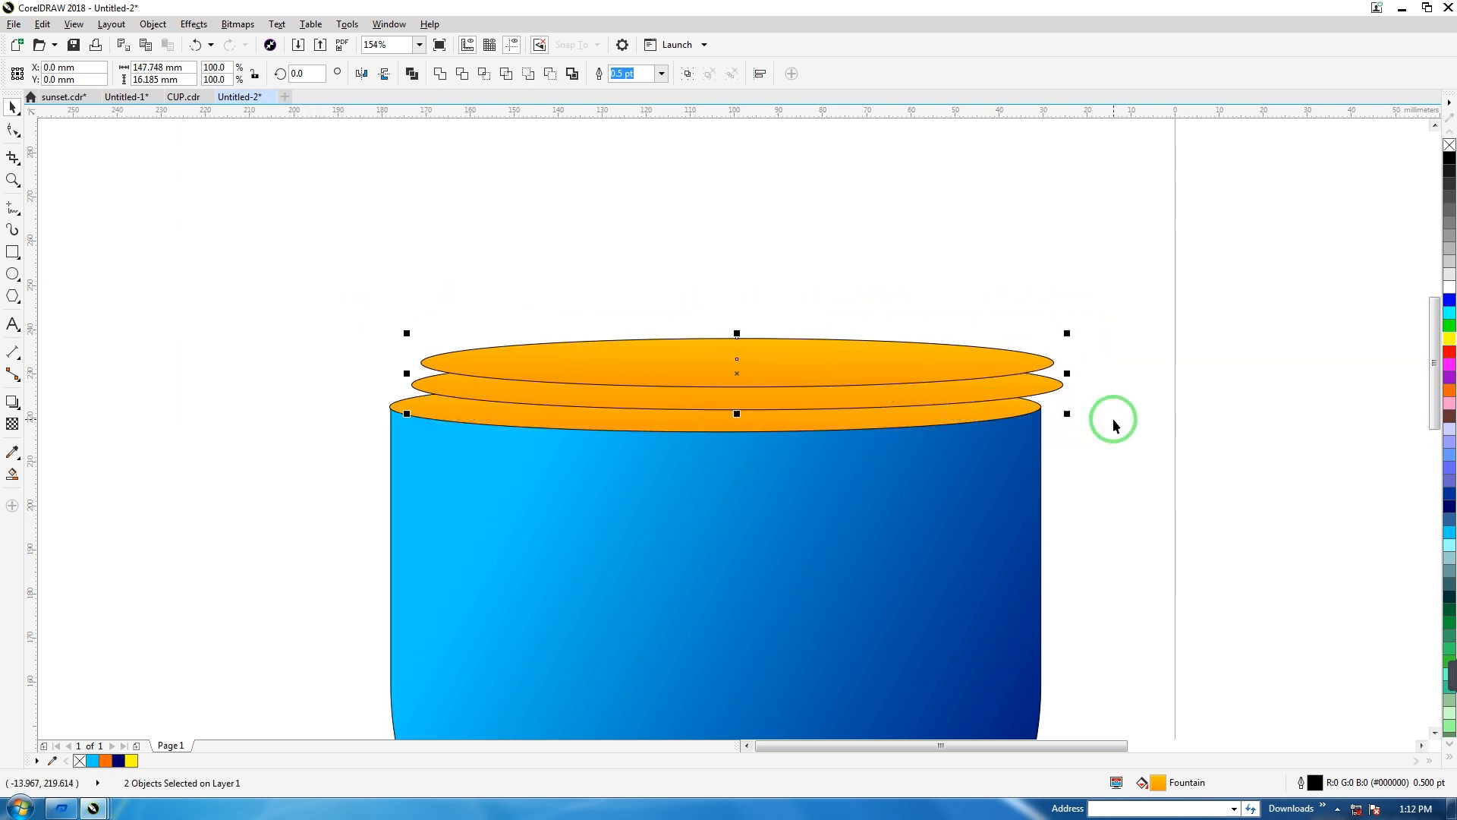
key(e)
click(1049, 387)
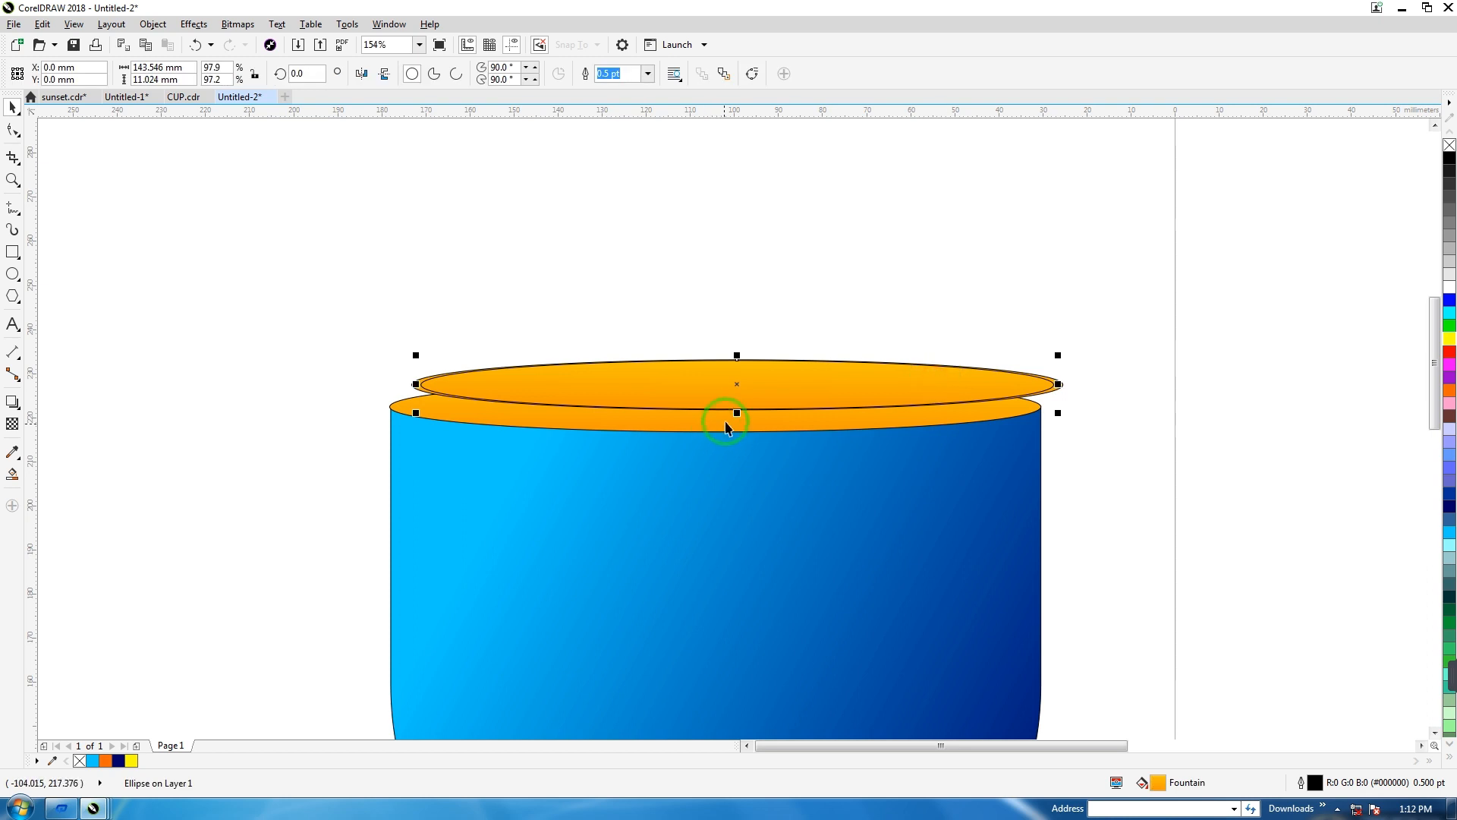
drag(737, 412, 737, 407)
- Trim the larger rim copy with the inner ellipse and delete the inner ellipse to leave a thin ring
drag(340, 310, 1105, 419)
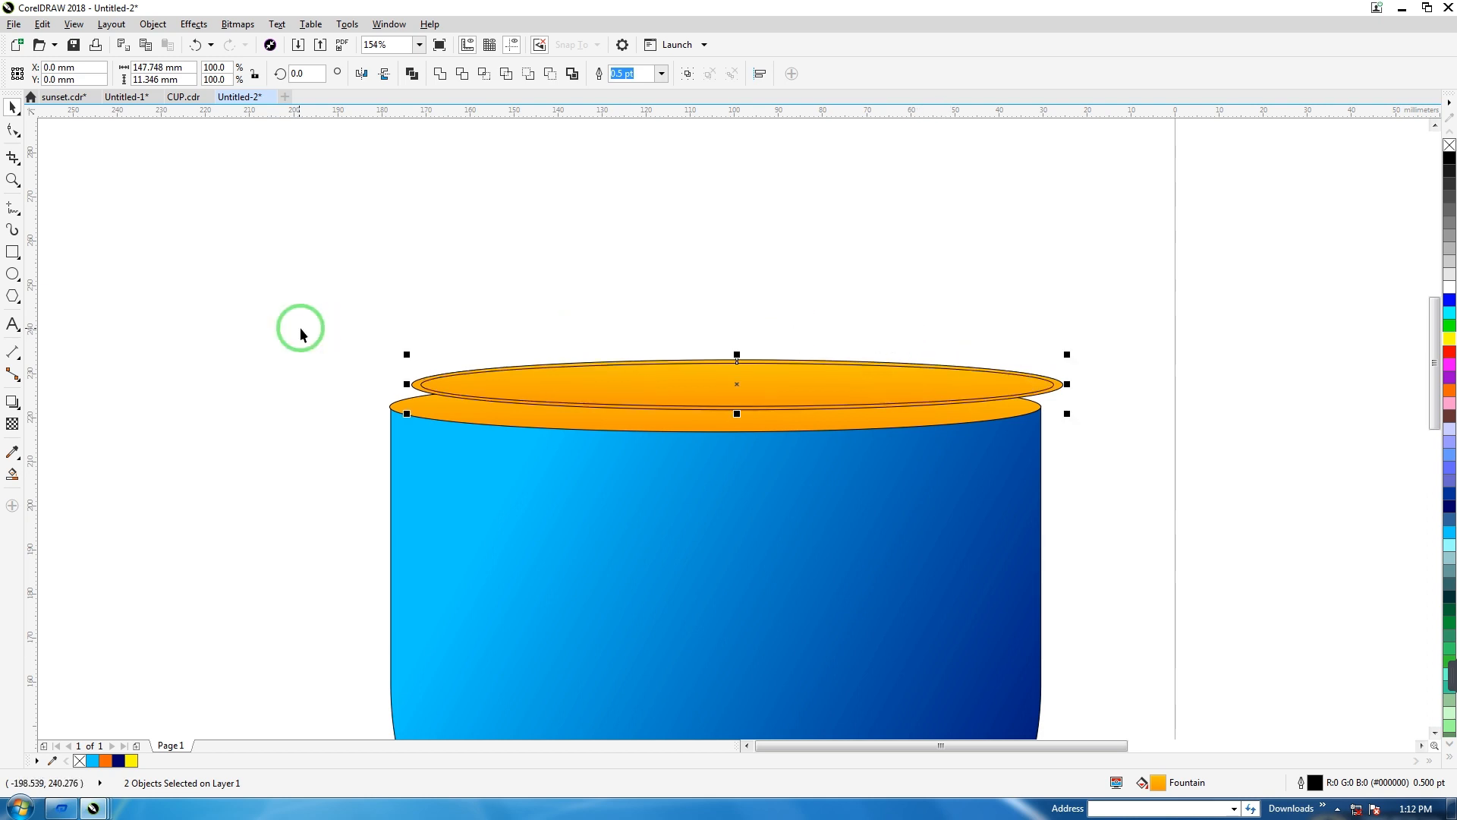
drag(333, 322, 1089, 425)
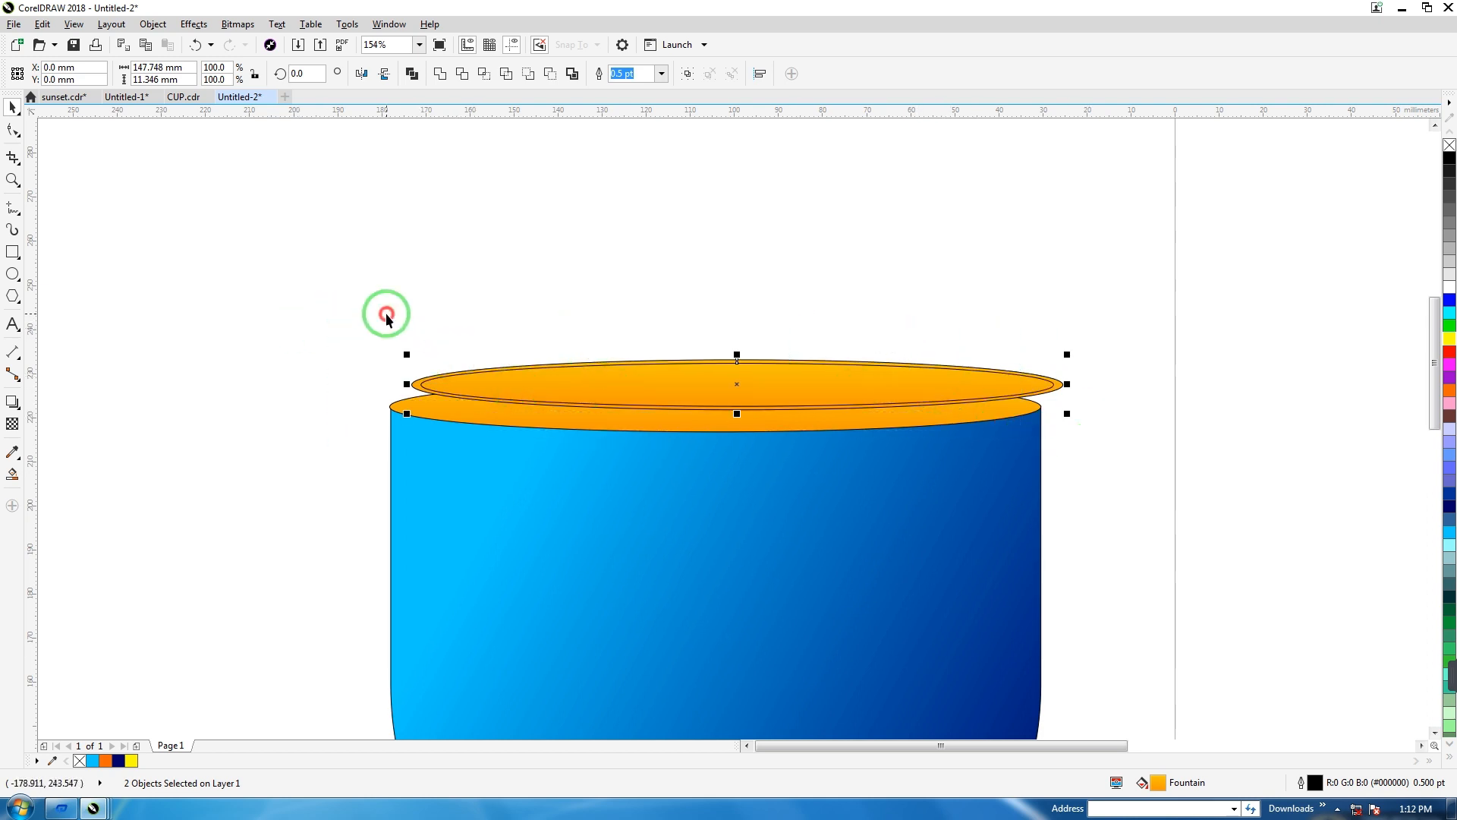
drag(338, 298, 1096, 418)
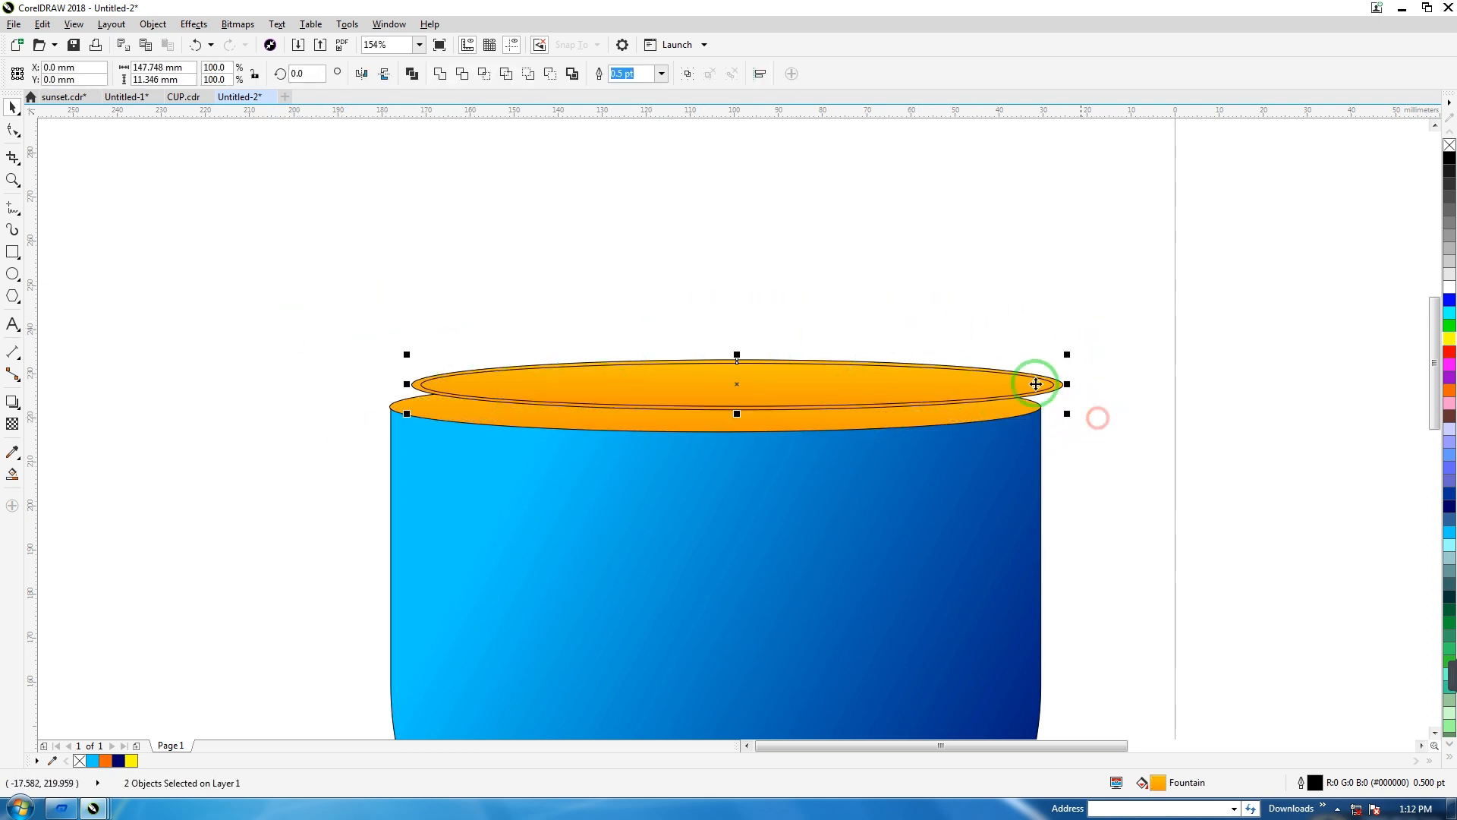
click(466, 71)
click(421, 243)
click(595, 380)
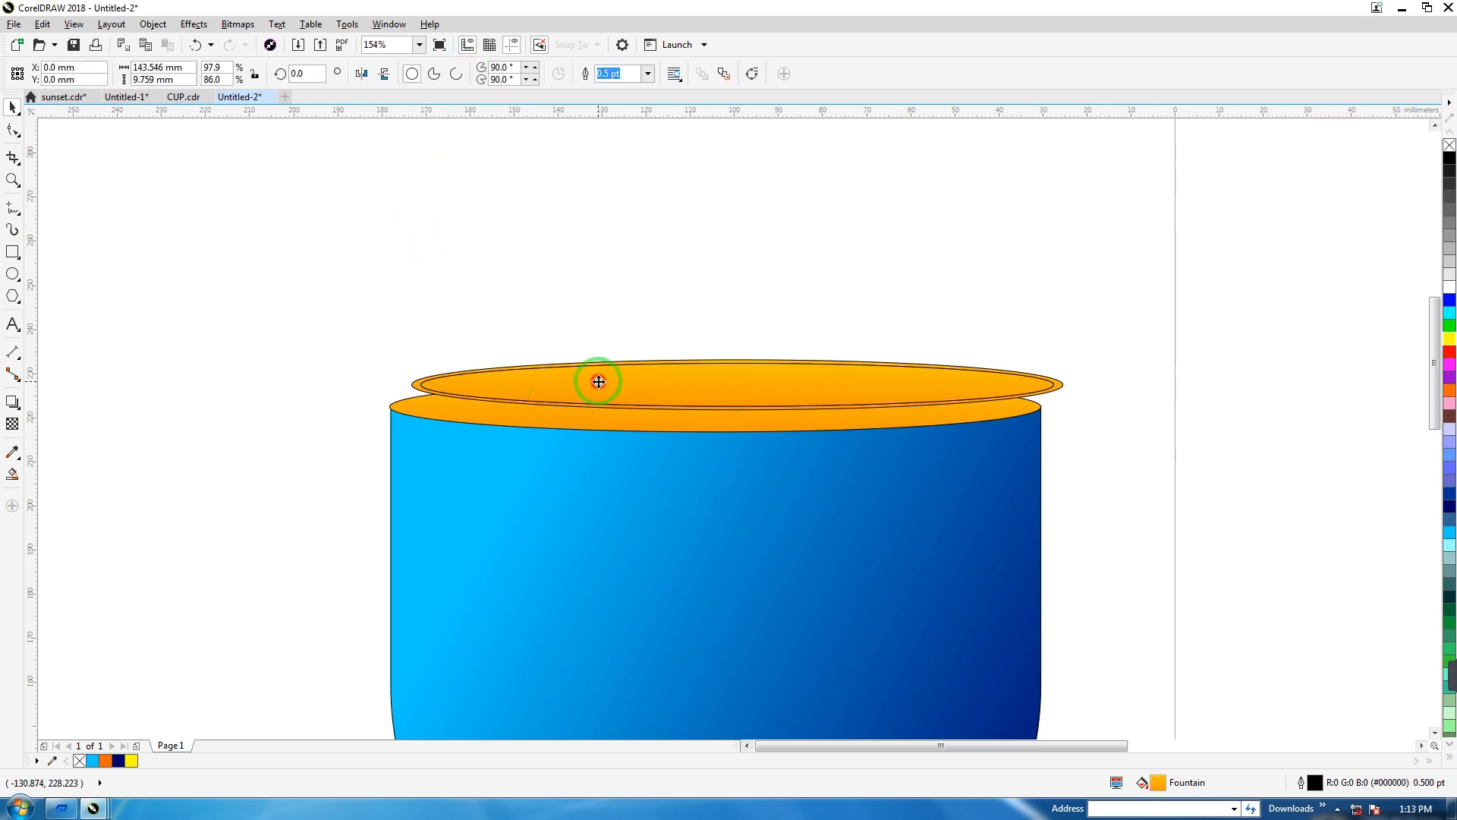
key(Delete)
- Fill the thin ring with solid orange
click(854, 365)
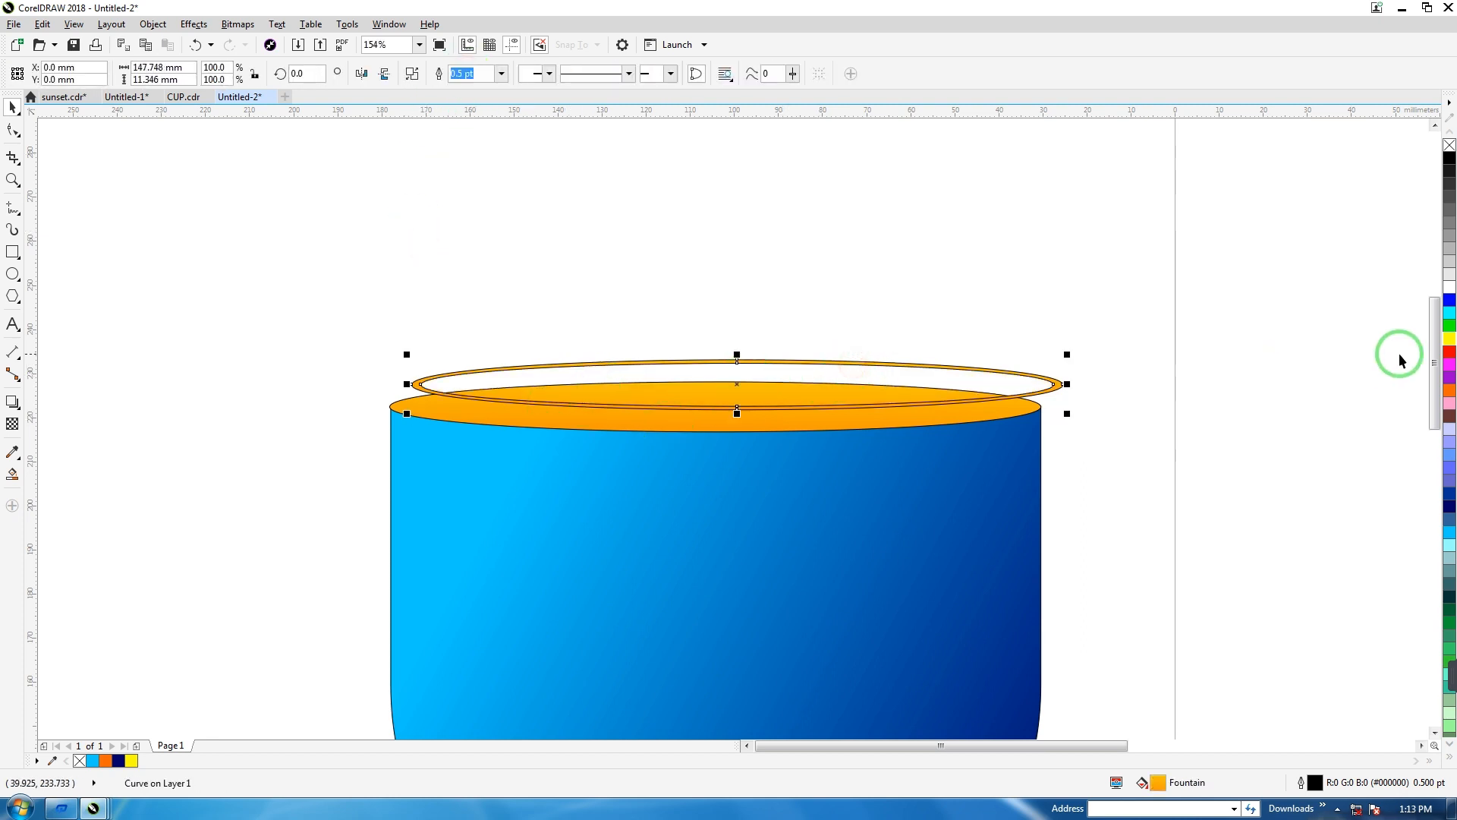
click(1450, 351)
click(1449, 390)
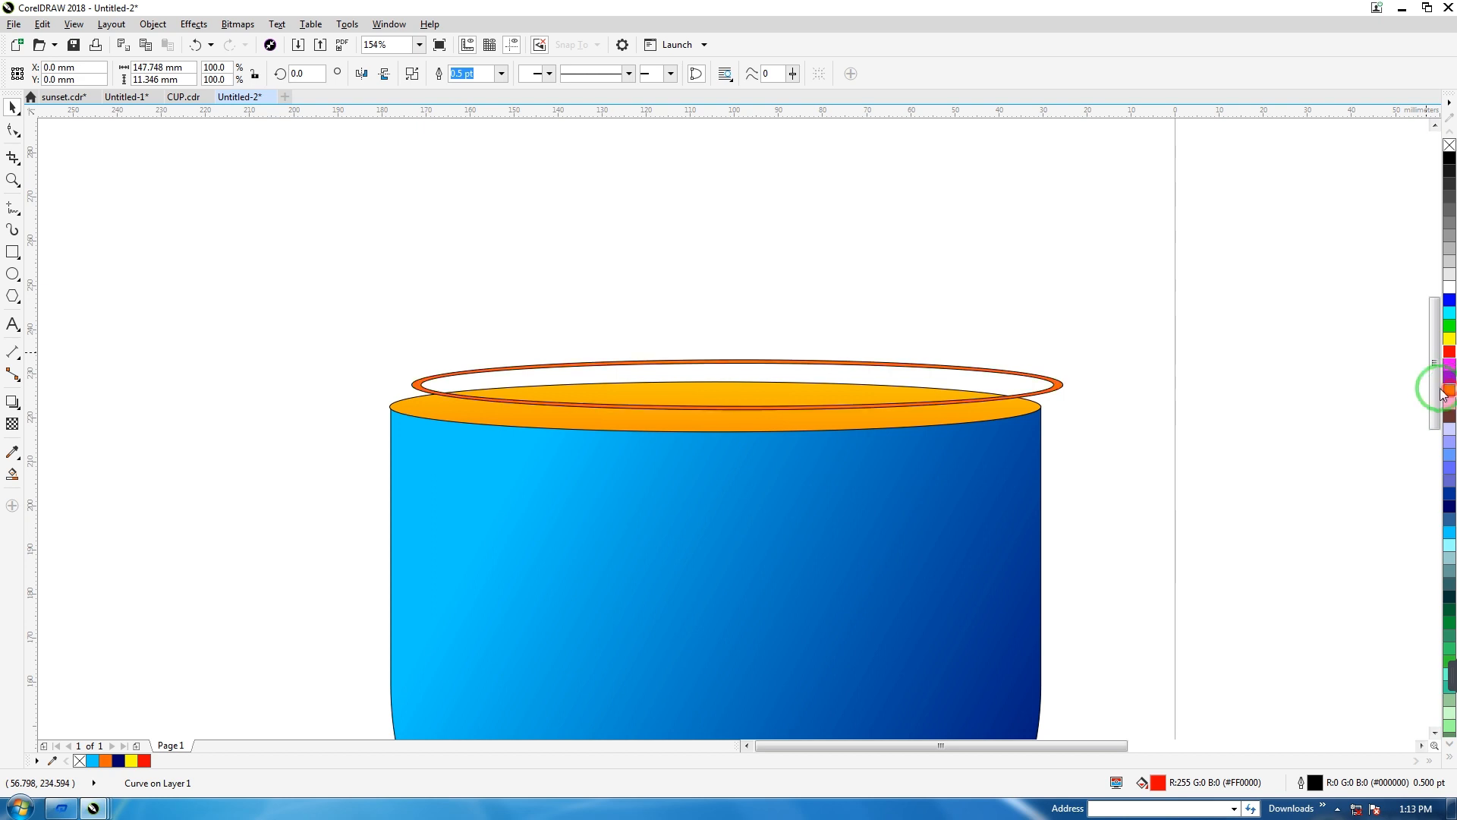
- Align the orange ring horizontally and vertically on the centre of the cup's rim ellipse
drag(214, 305, 1151, 468)
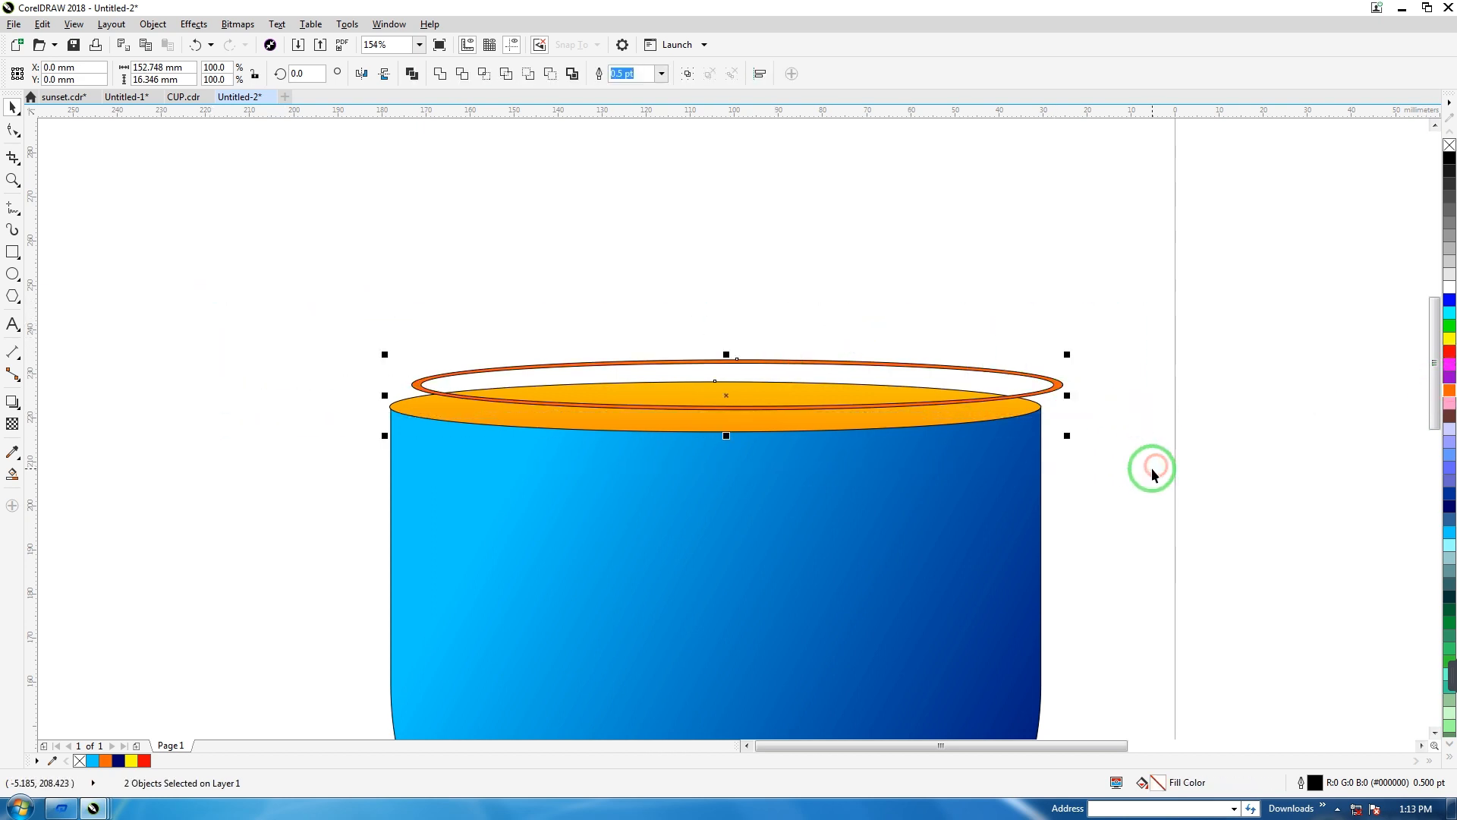
key(e)
key(c)
click(1150, 468)
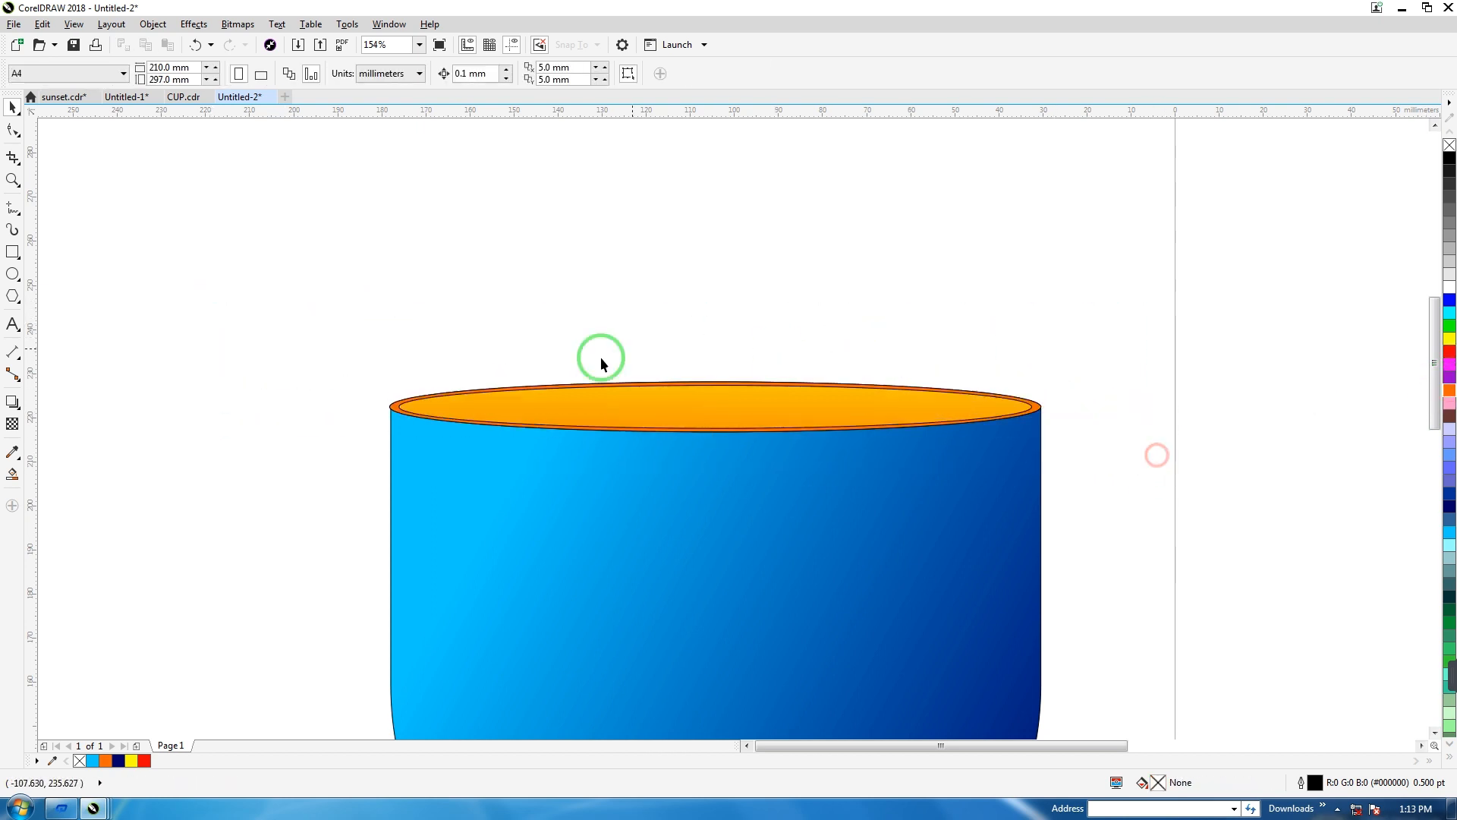
- Remove the outlines from the rim ellipse, the orange ring and the cup body by setting their outline width to None
drag(241, 316, 1111, 495)
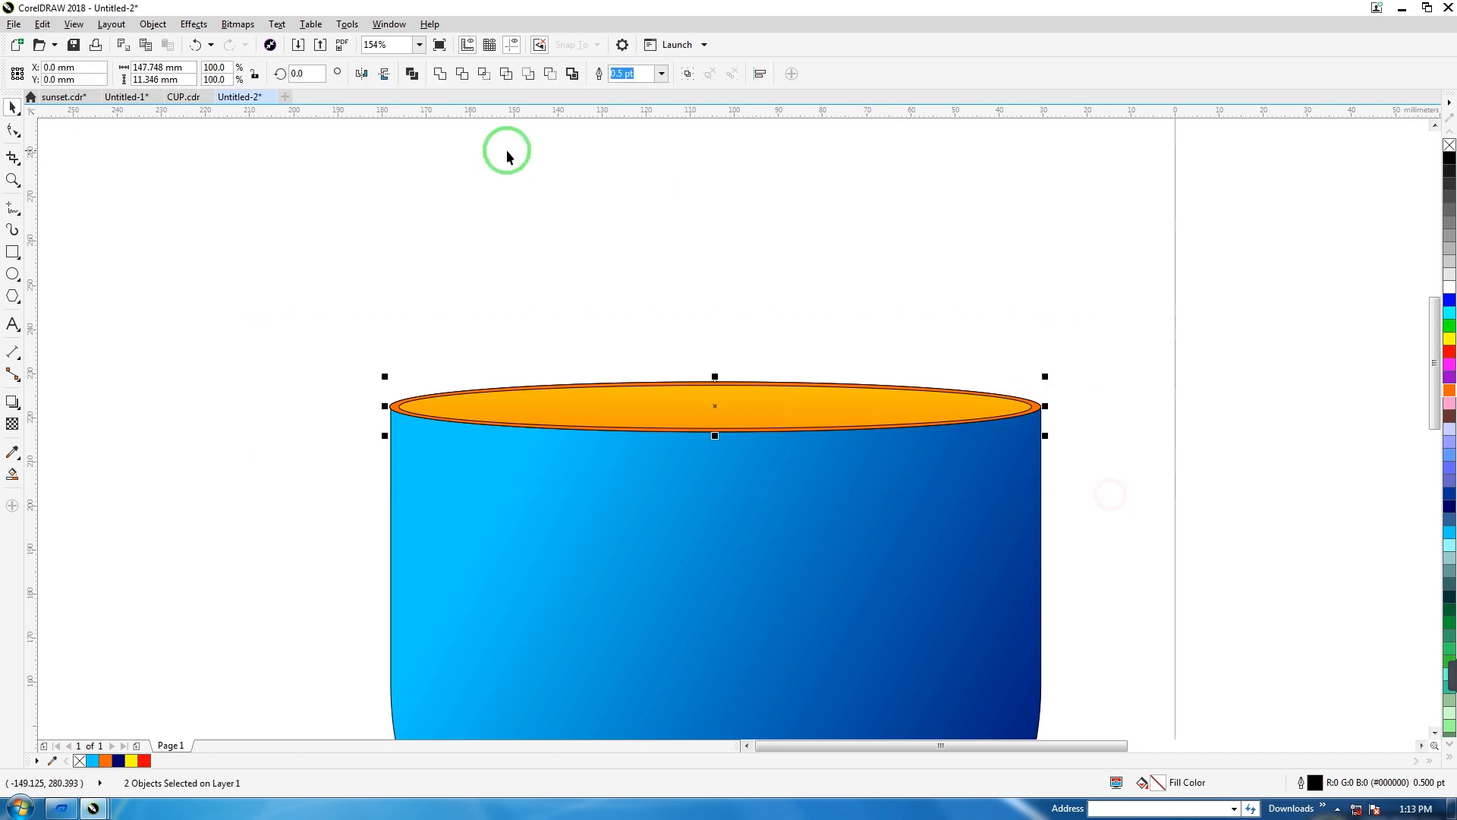
click(661, 73)
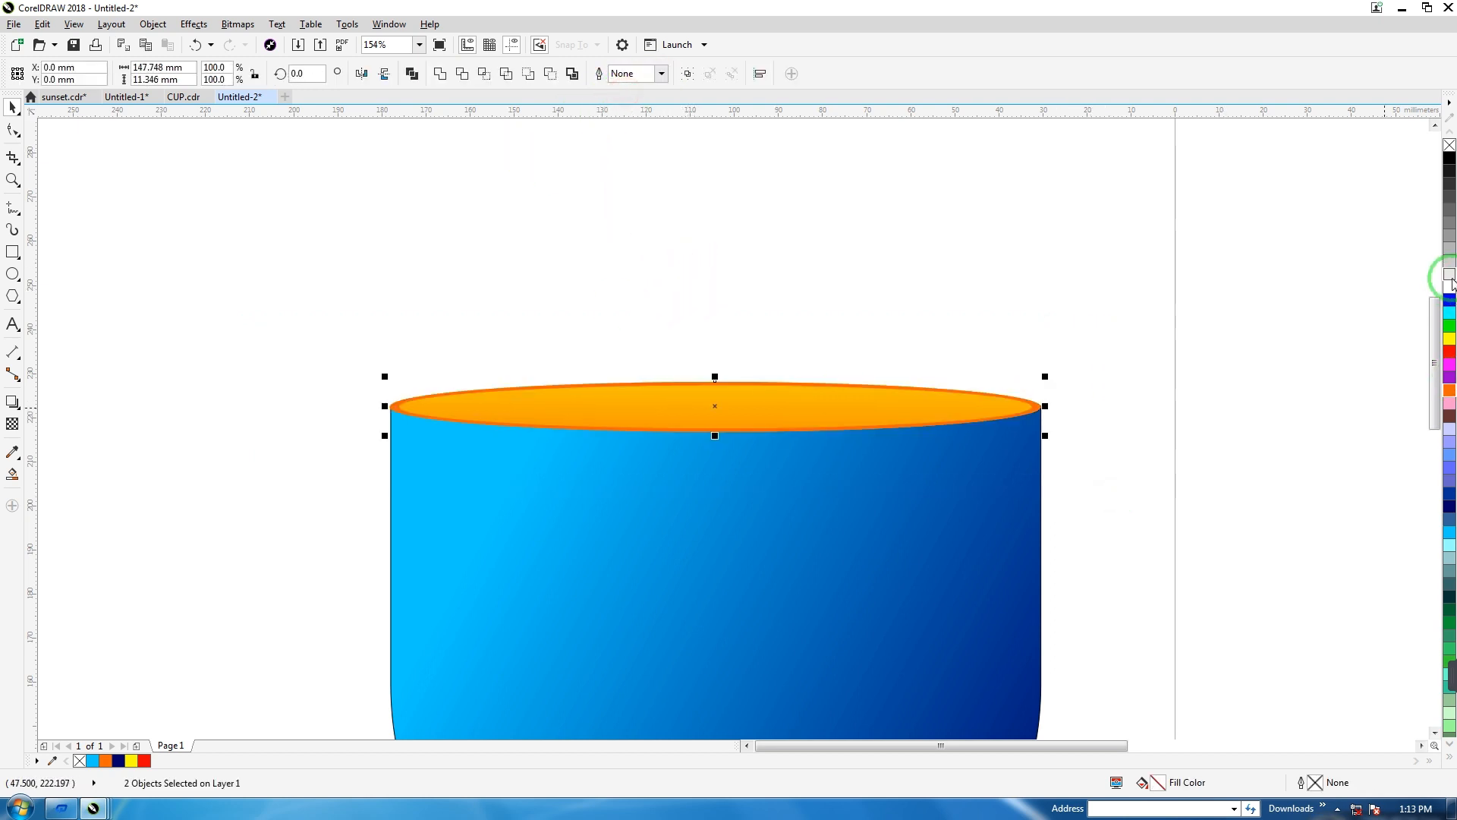
drag(1431, 318, 1414, 362)
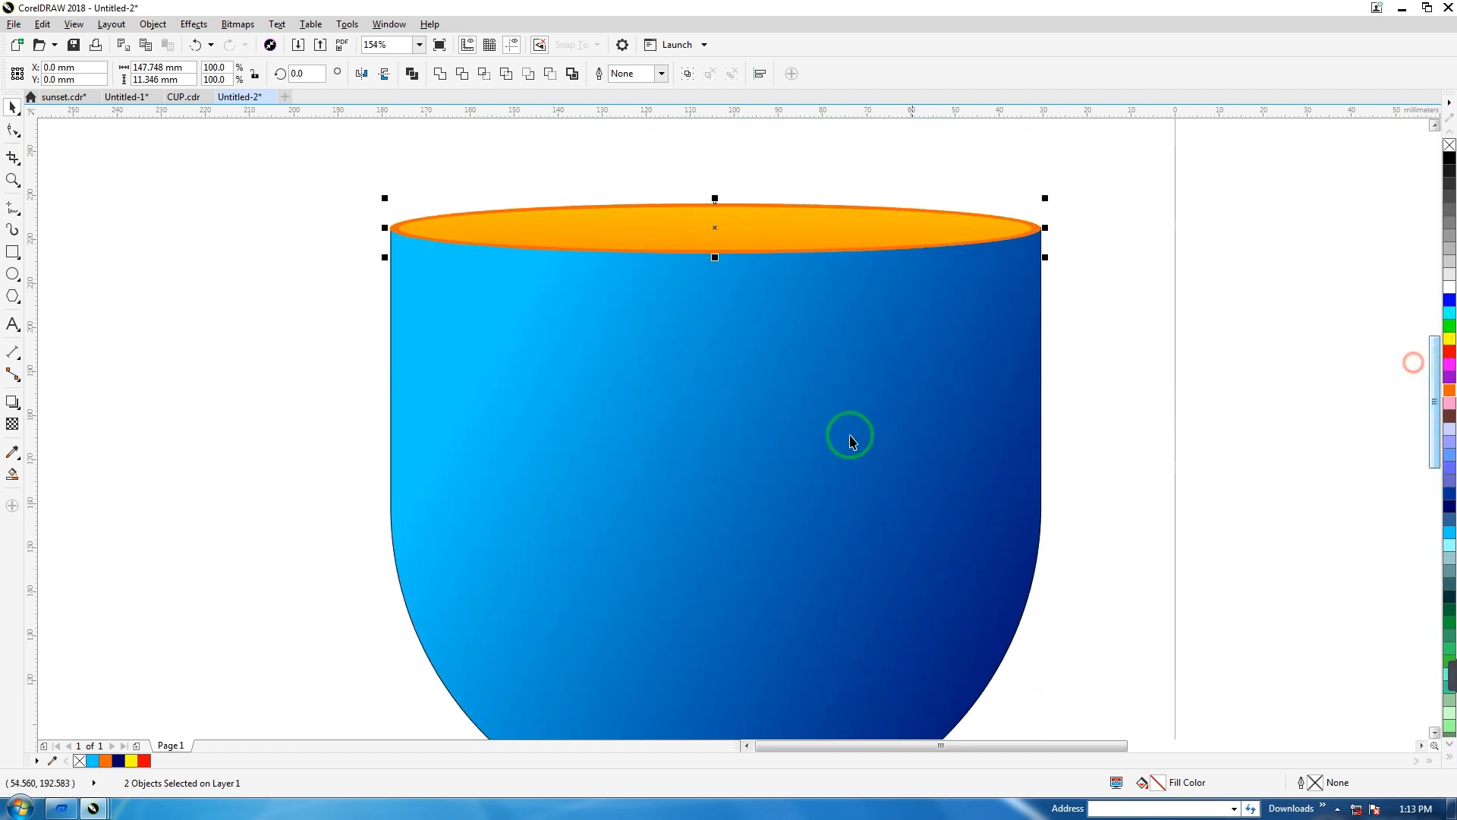
click(851, 440)
click(445, 74)
click(501, 74)
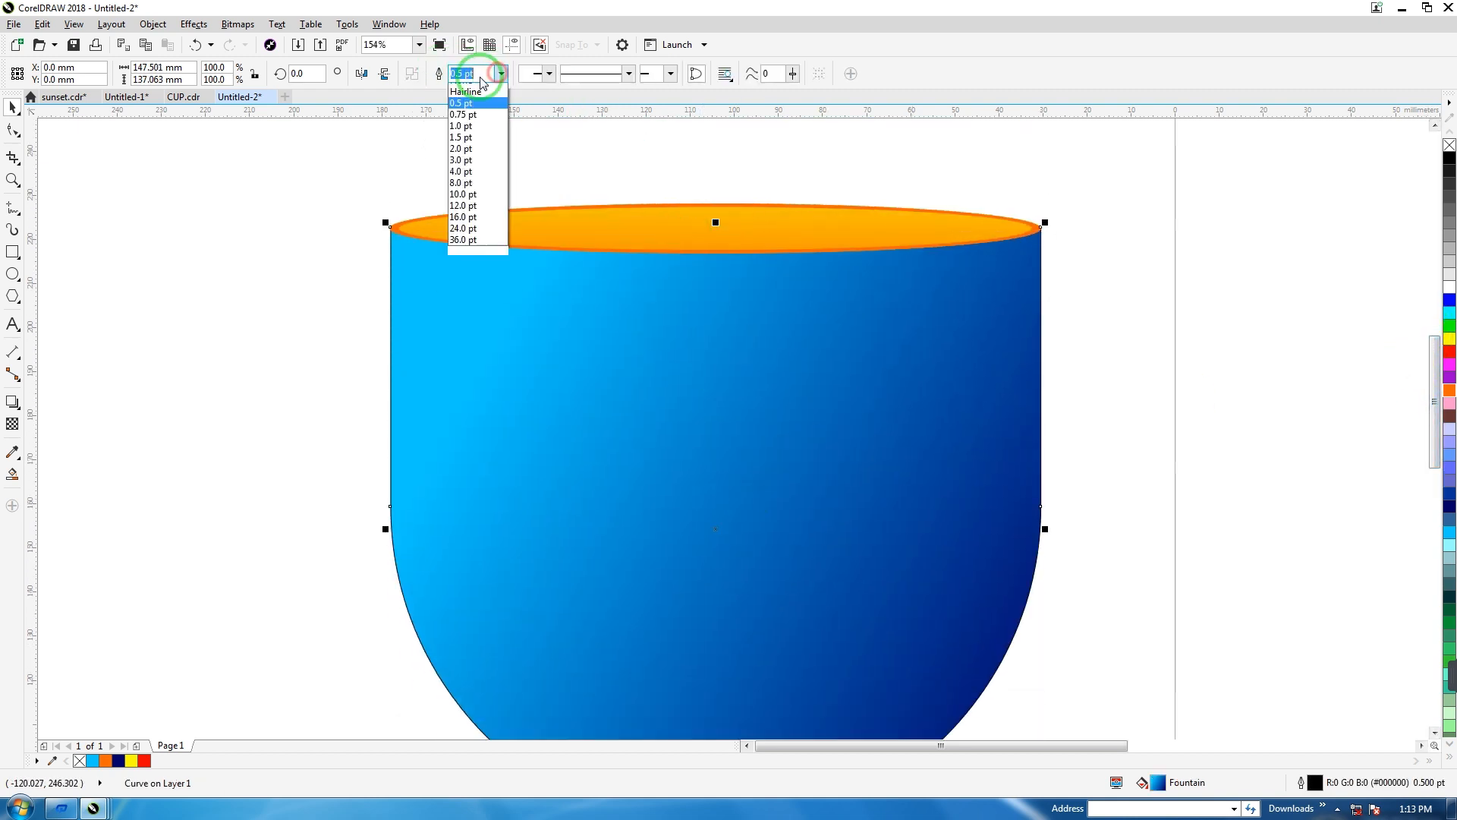
click(464, 86)
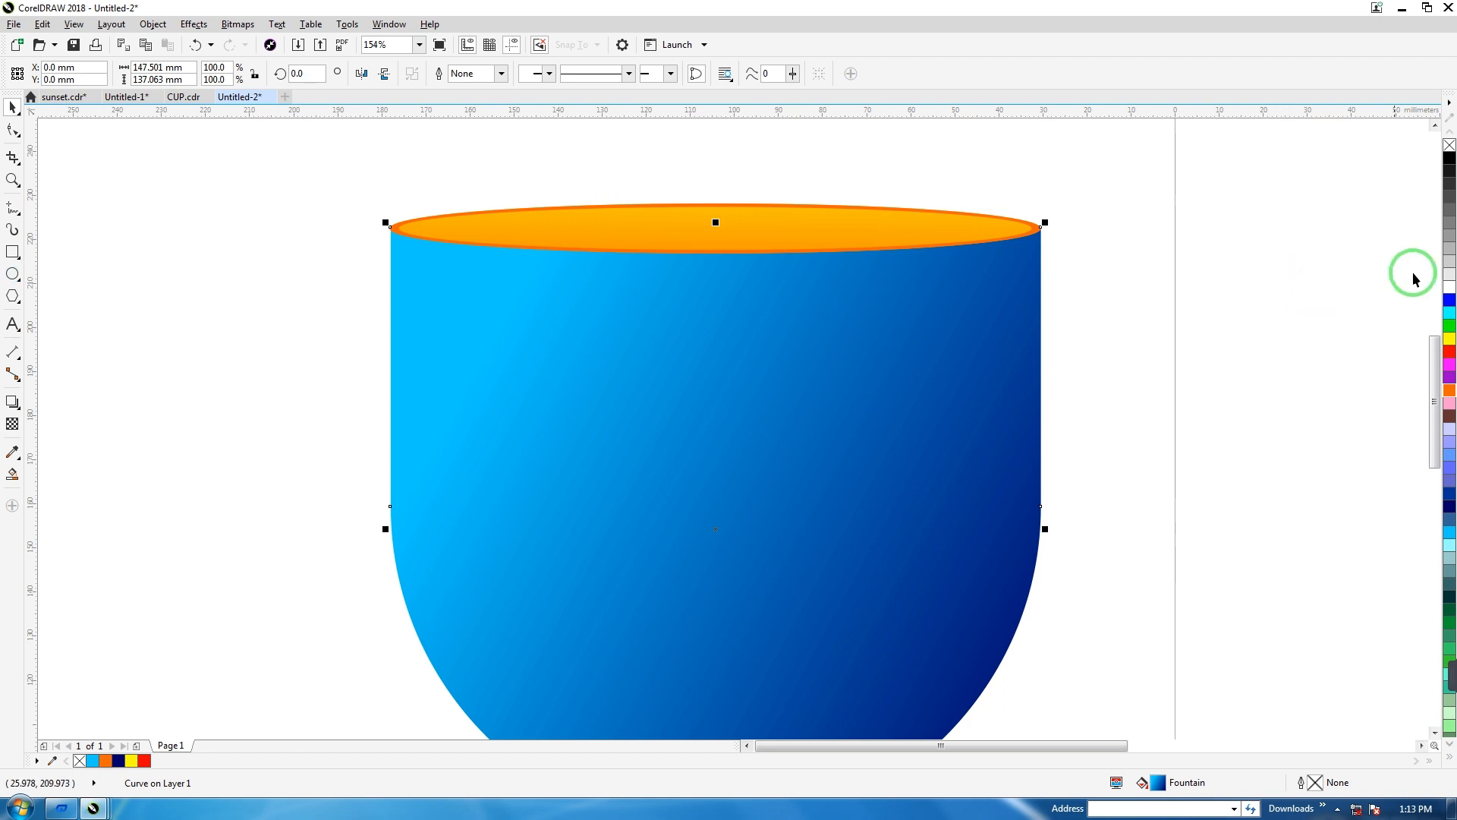
- Draw a base ellipse about 90 mm wide and 21 mm high under the cup's bottom, filled with navy #000066
drag(1431, 342, 1419, 397)
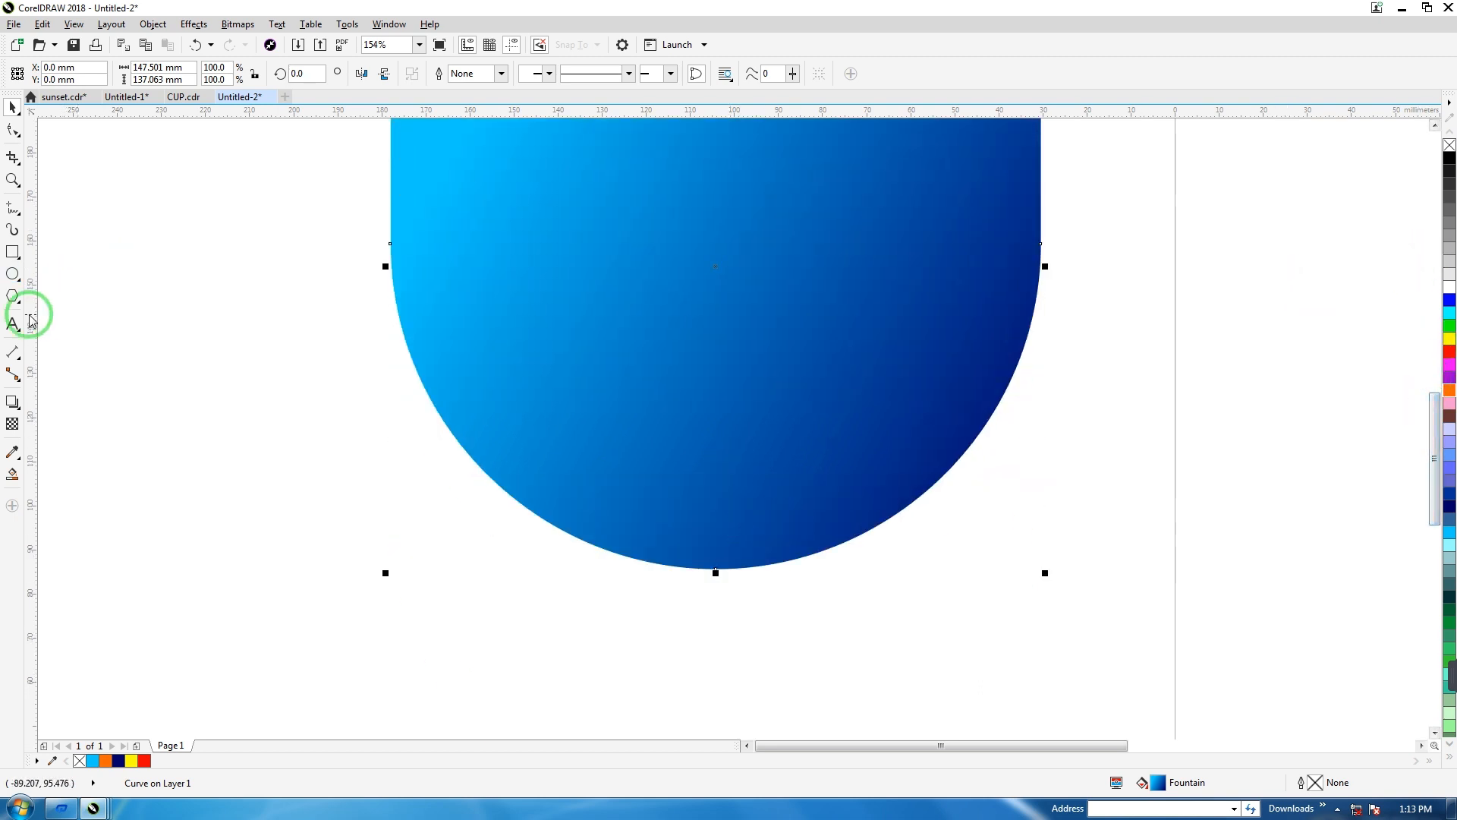
click(12, 274)
mouse_move(503, 529)
mouse_down()
mouse_move(768, 570)
mouse_move(901, 622)
mouse_up()
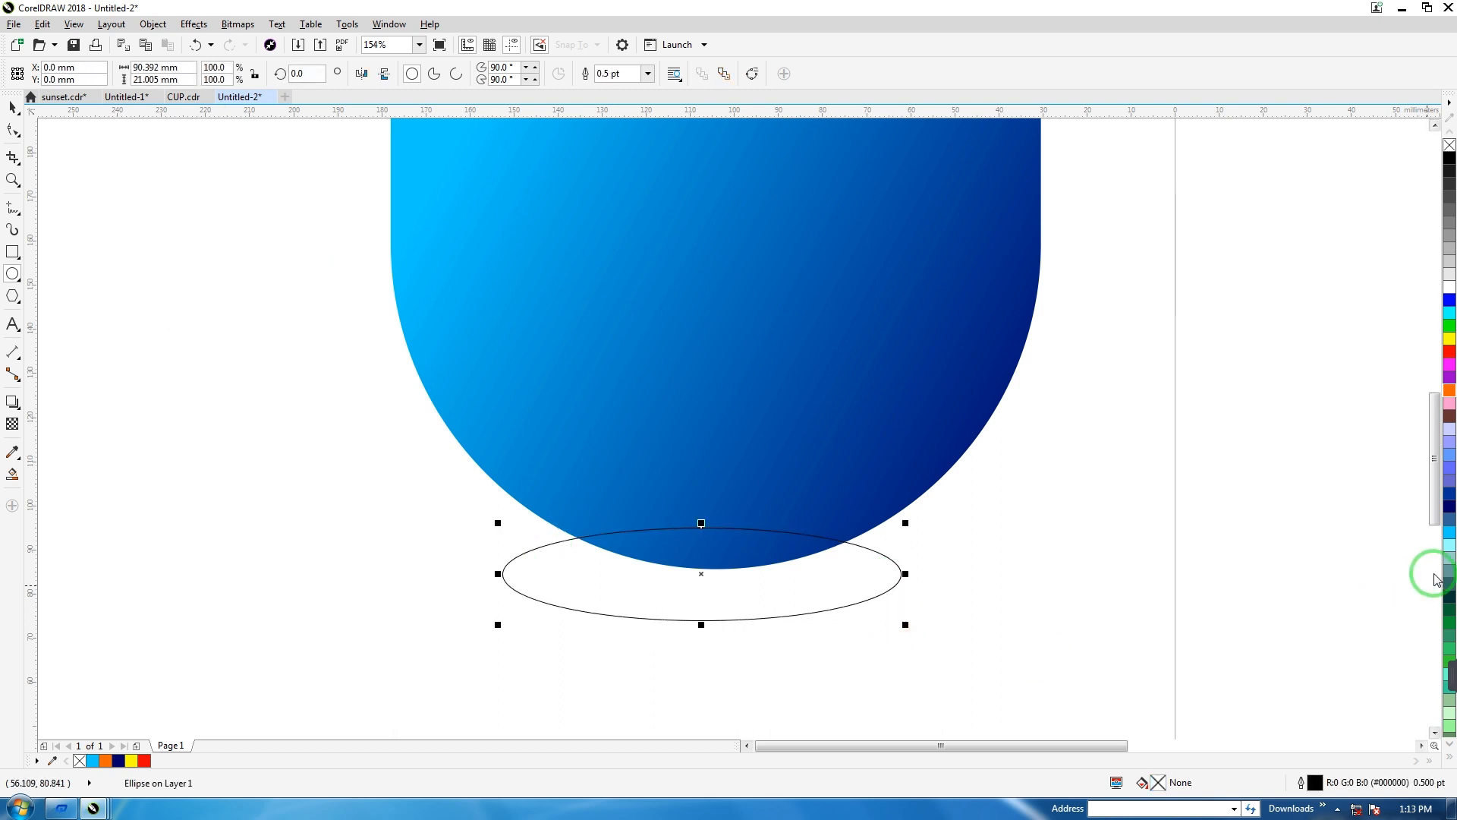
click(1450, 506)
click(12, 107)
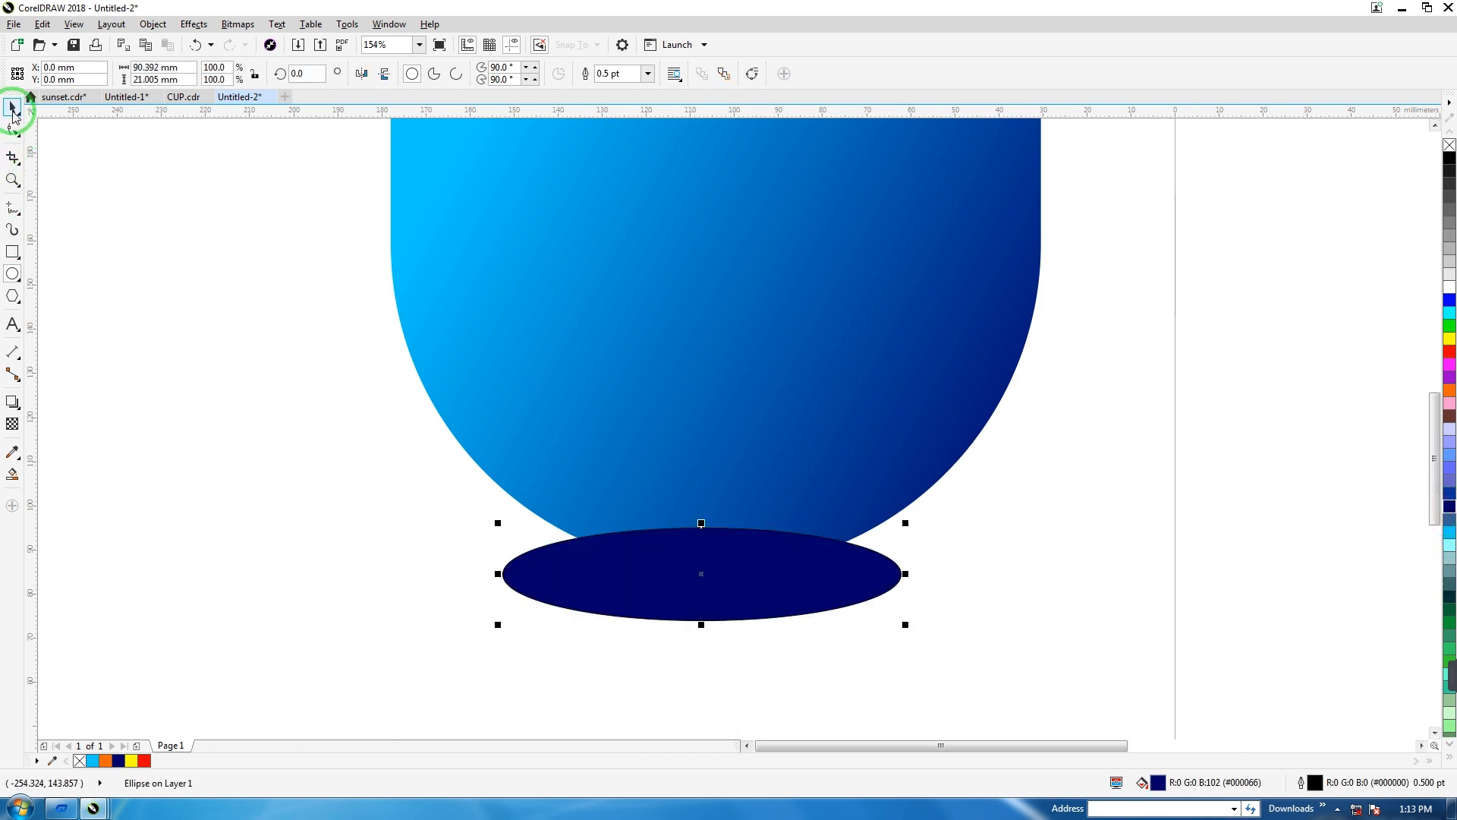
drag(638, 575, 739, 639)
- Apply a near-vertical linear gradient from navy to light blue to the base ellipse, starting below the base and ending above it inside the cup
key(g)
click(698, 543)
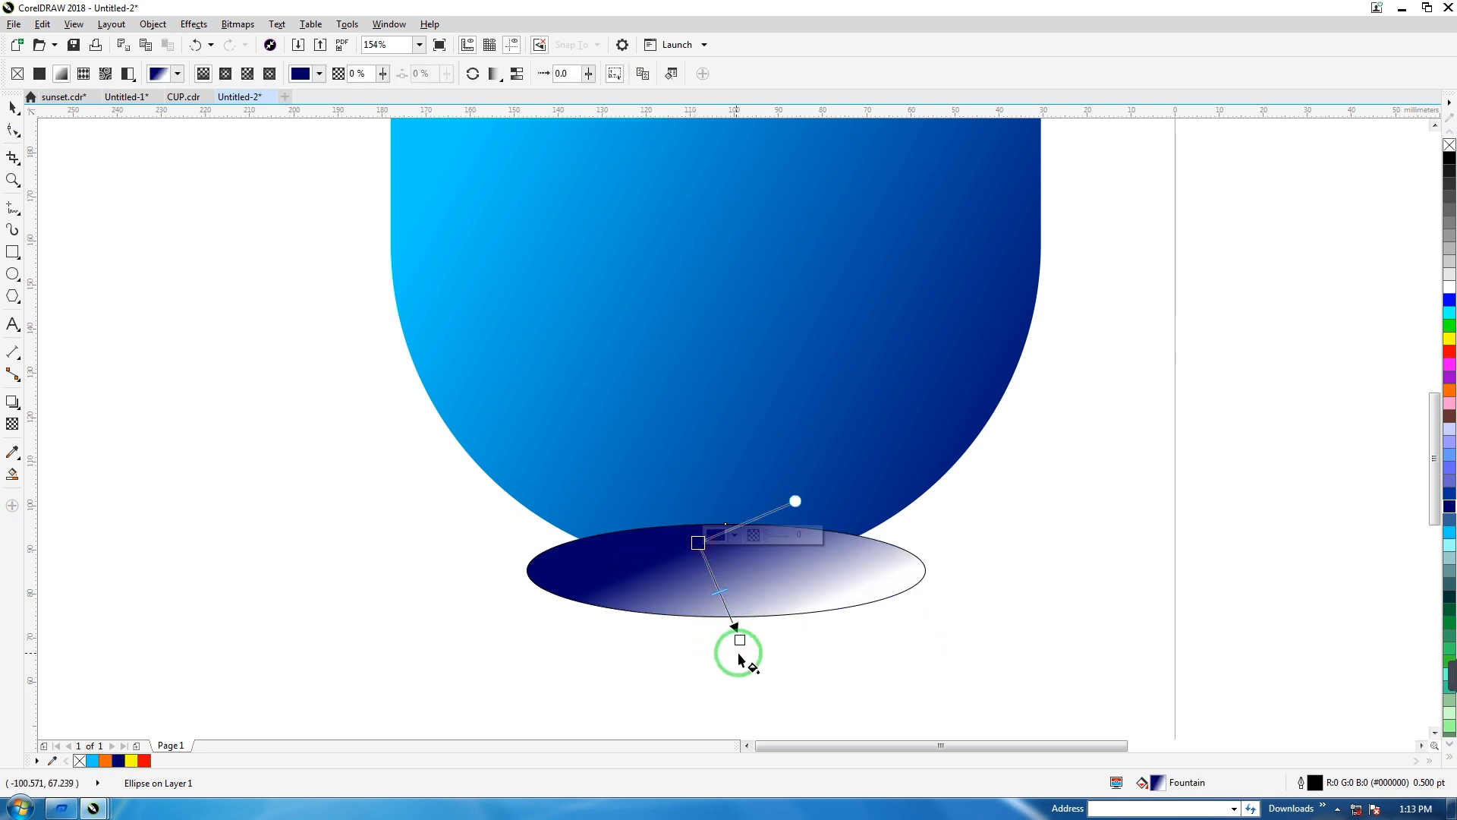
click(740, 640)
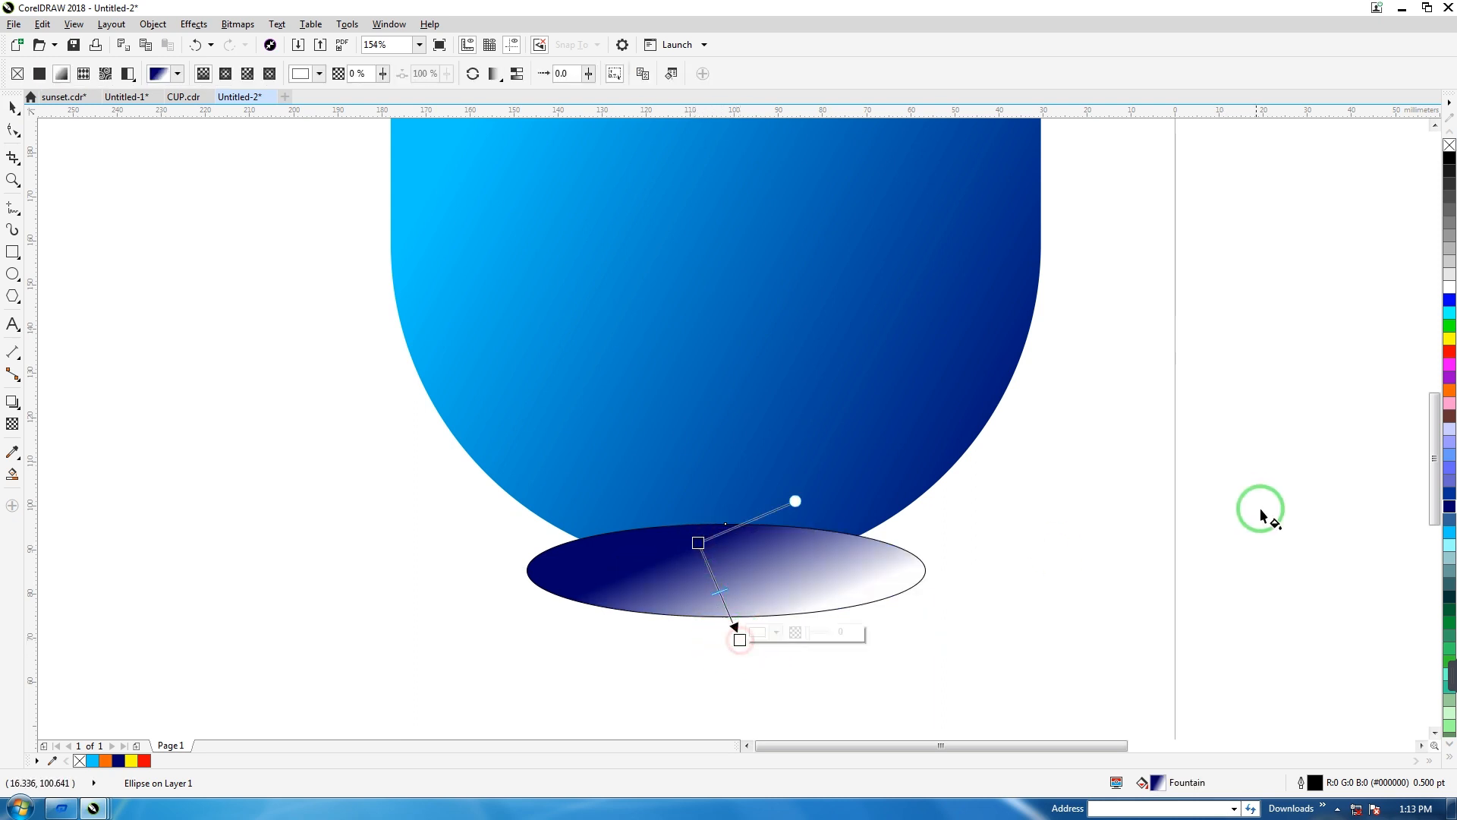
click(1450, 534)
drag(698, 543, 705, 707)
drag(740, 638, 678, 485)
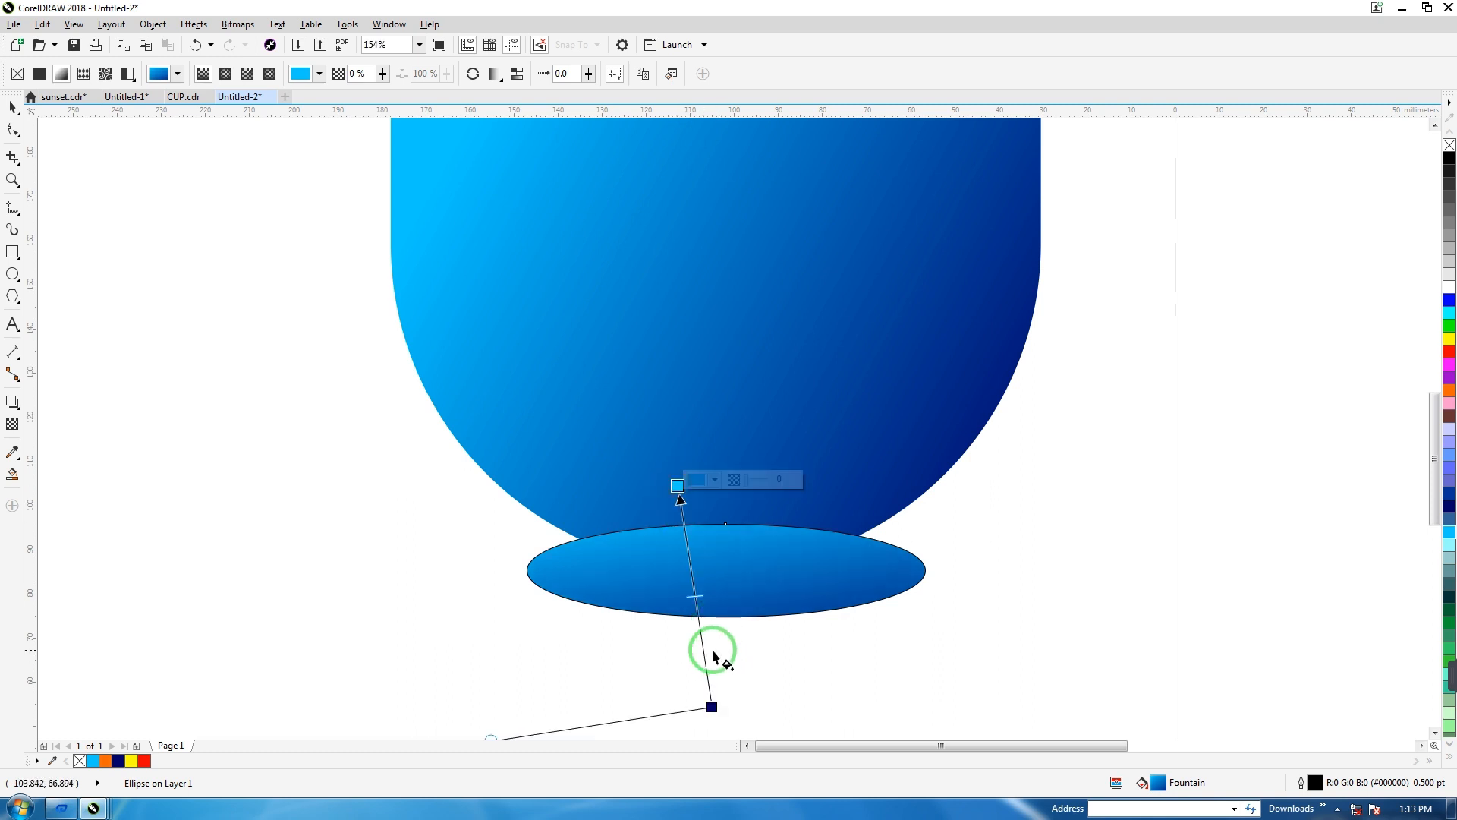
drag(714, 655, 715, 599)
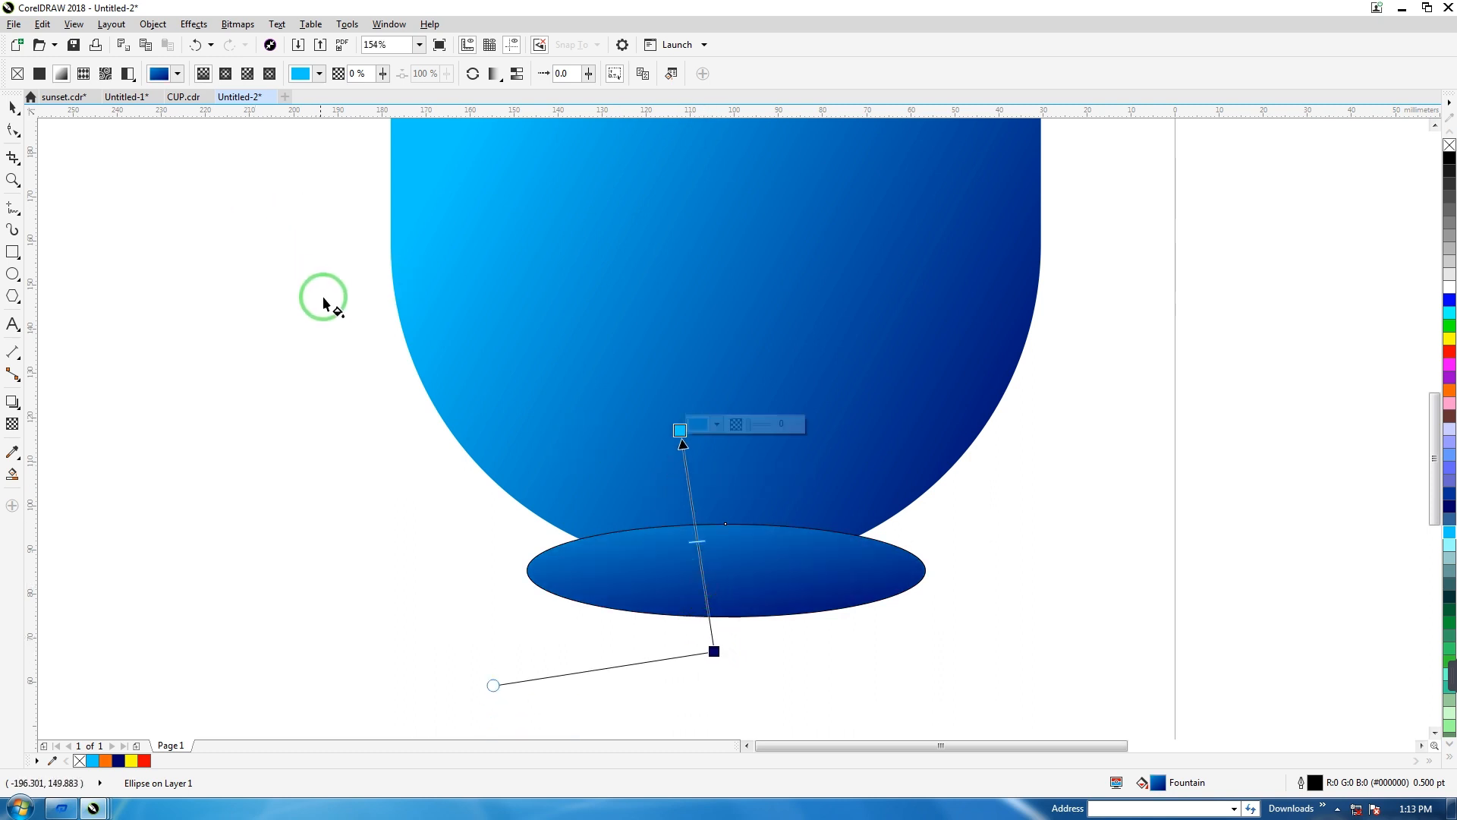
- Send the base ellipse behind the cup body
key(ctrl+Page_Down)
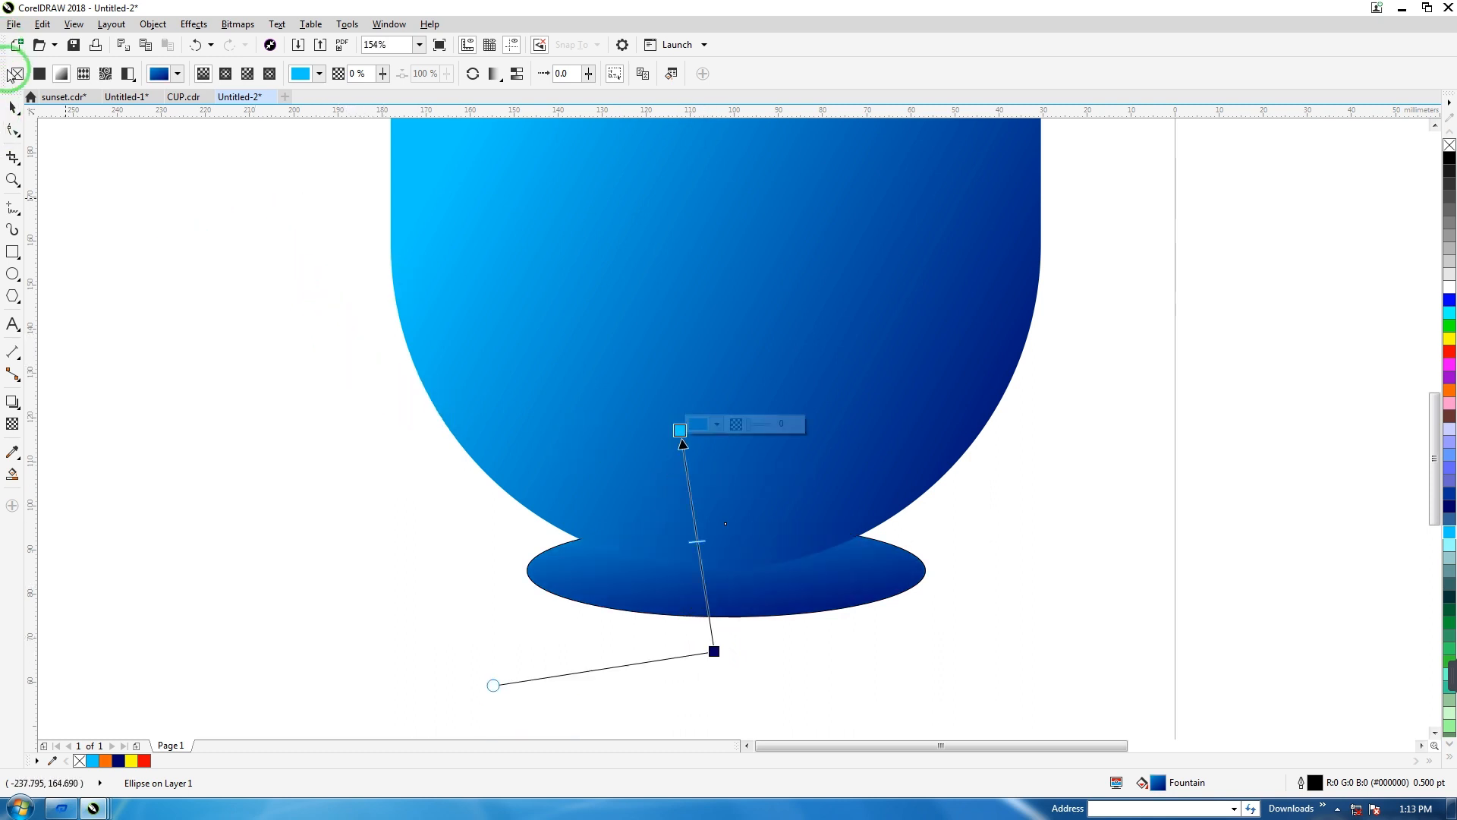
click(17, 107)
click(266, 439)
- Give the base ellipse a light blue #00CCFF outline 4.0 pt wide
click(637, 595)
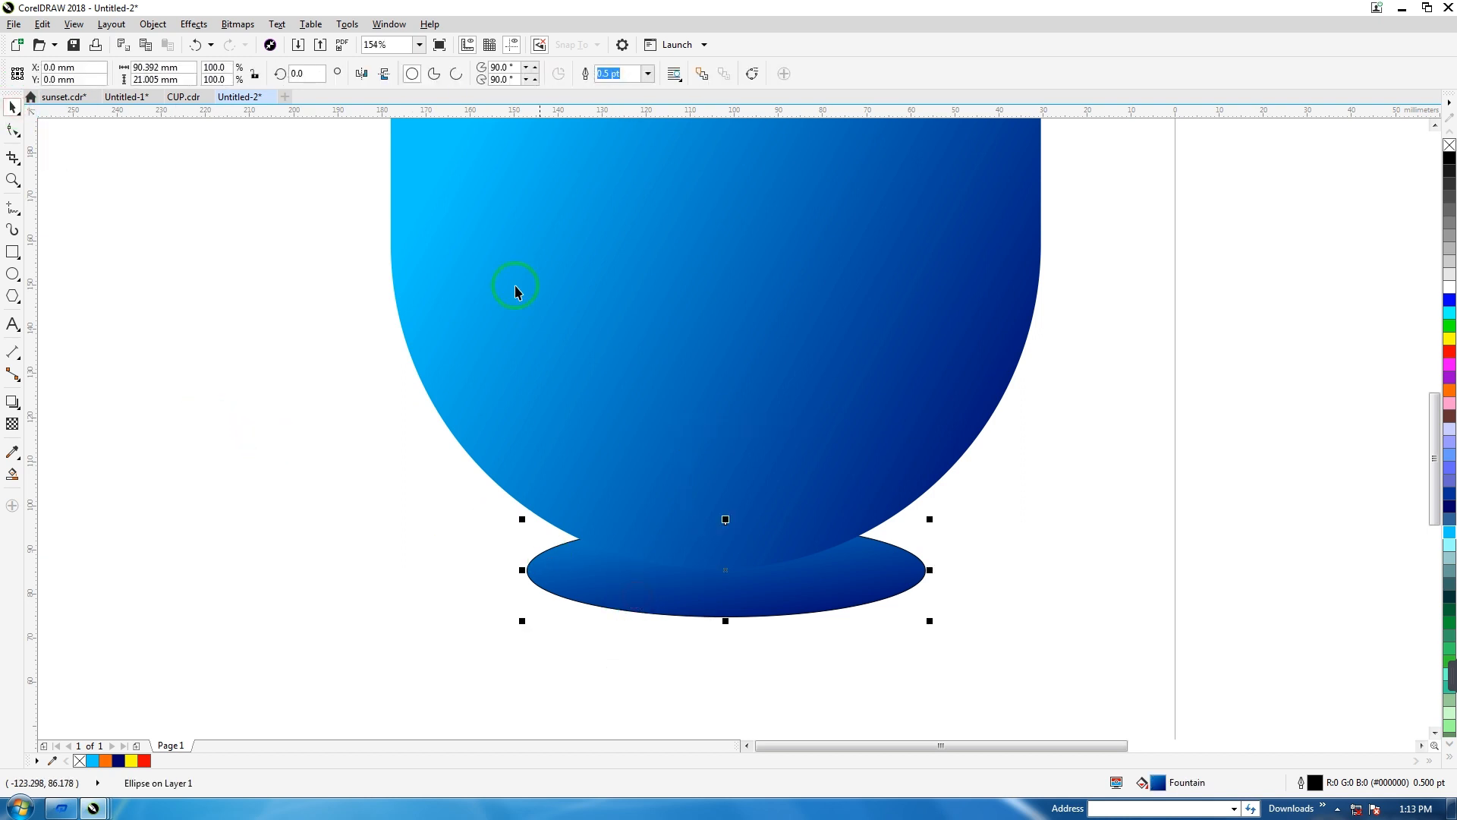
right_click(1448, 534)
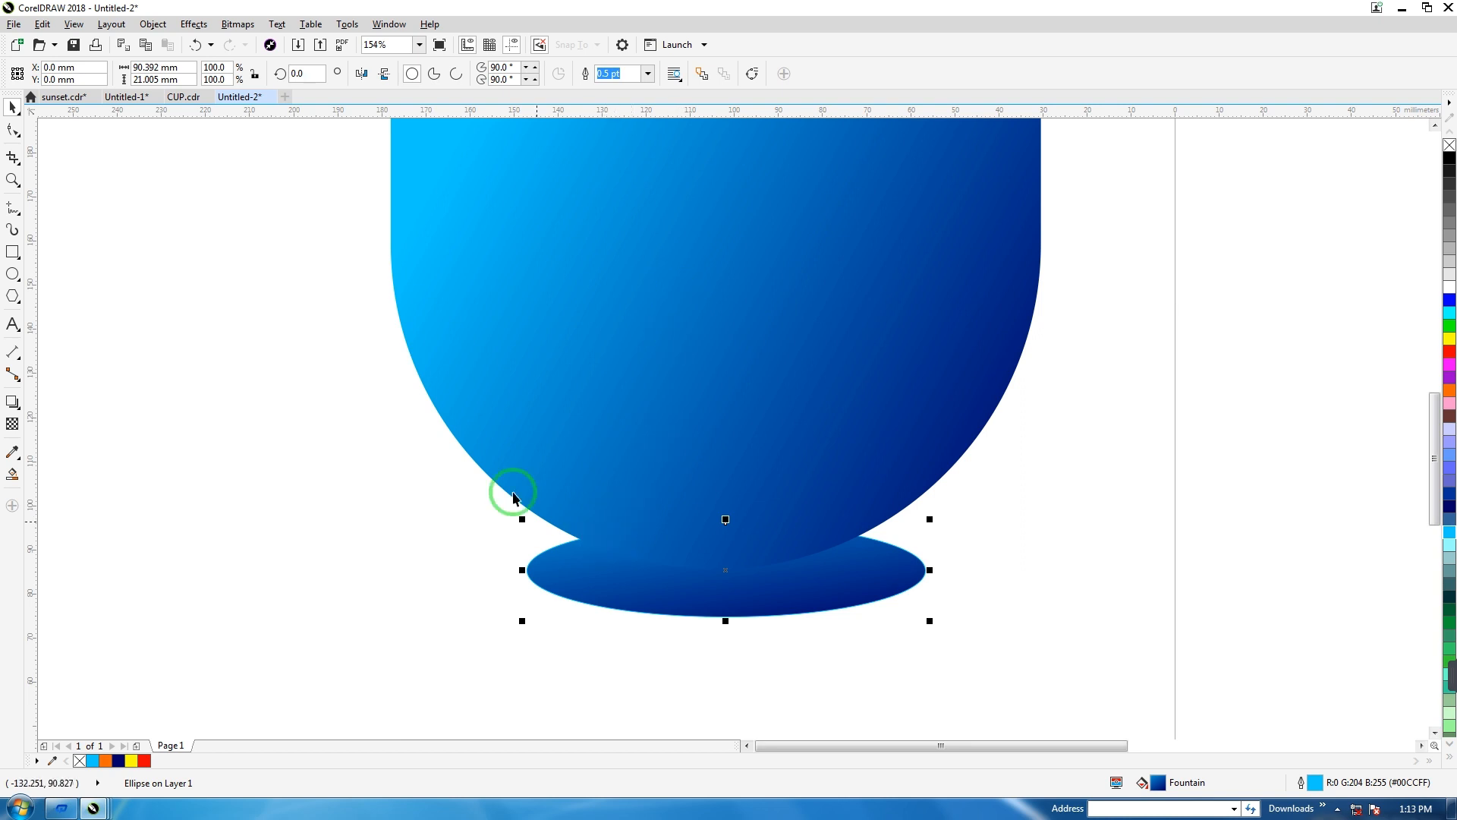
click(647, 72)
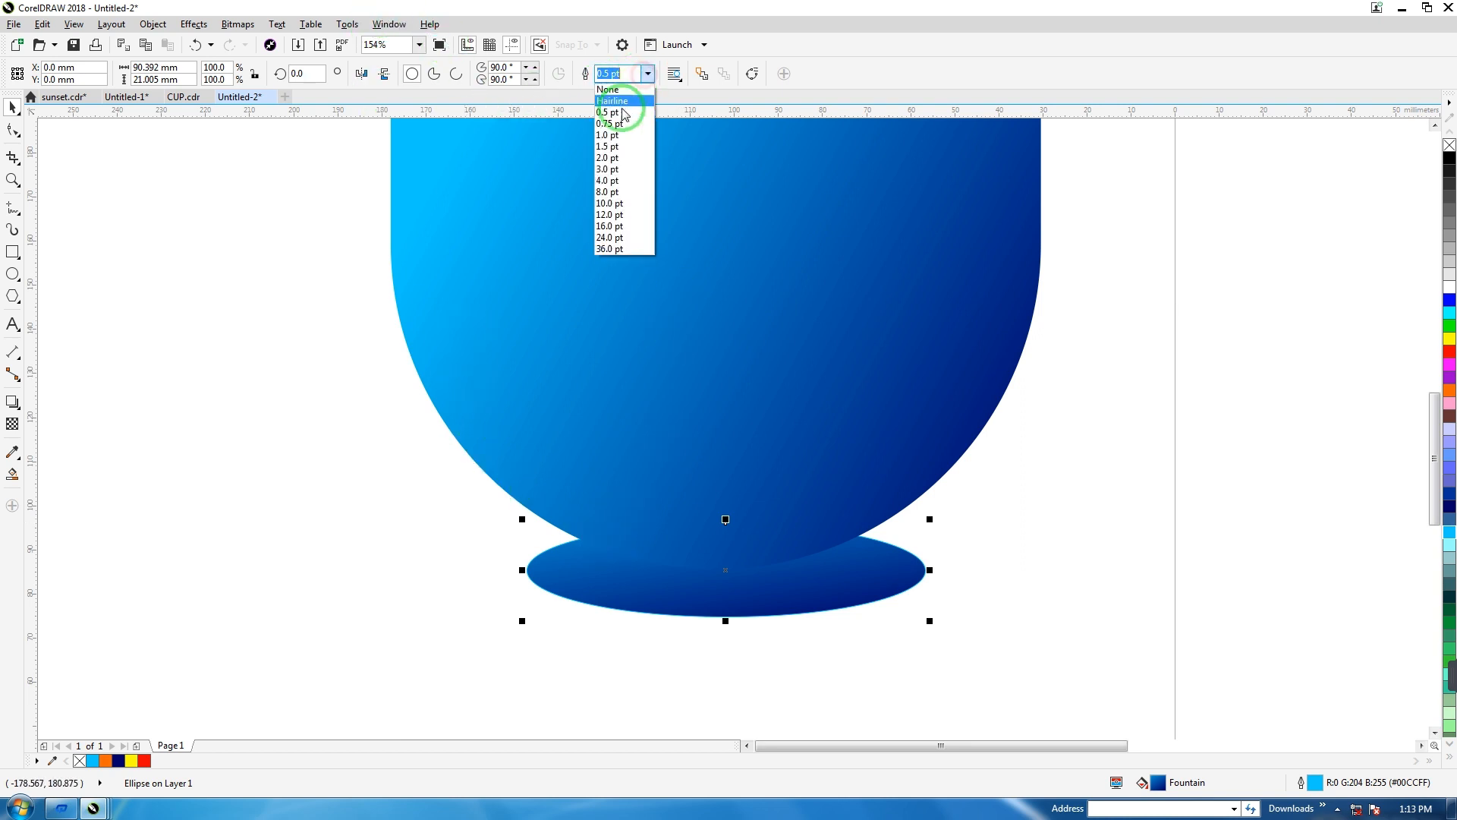
click(607, 182)
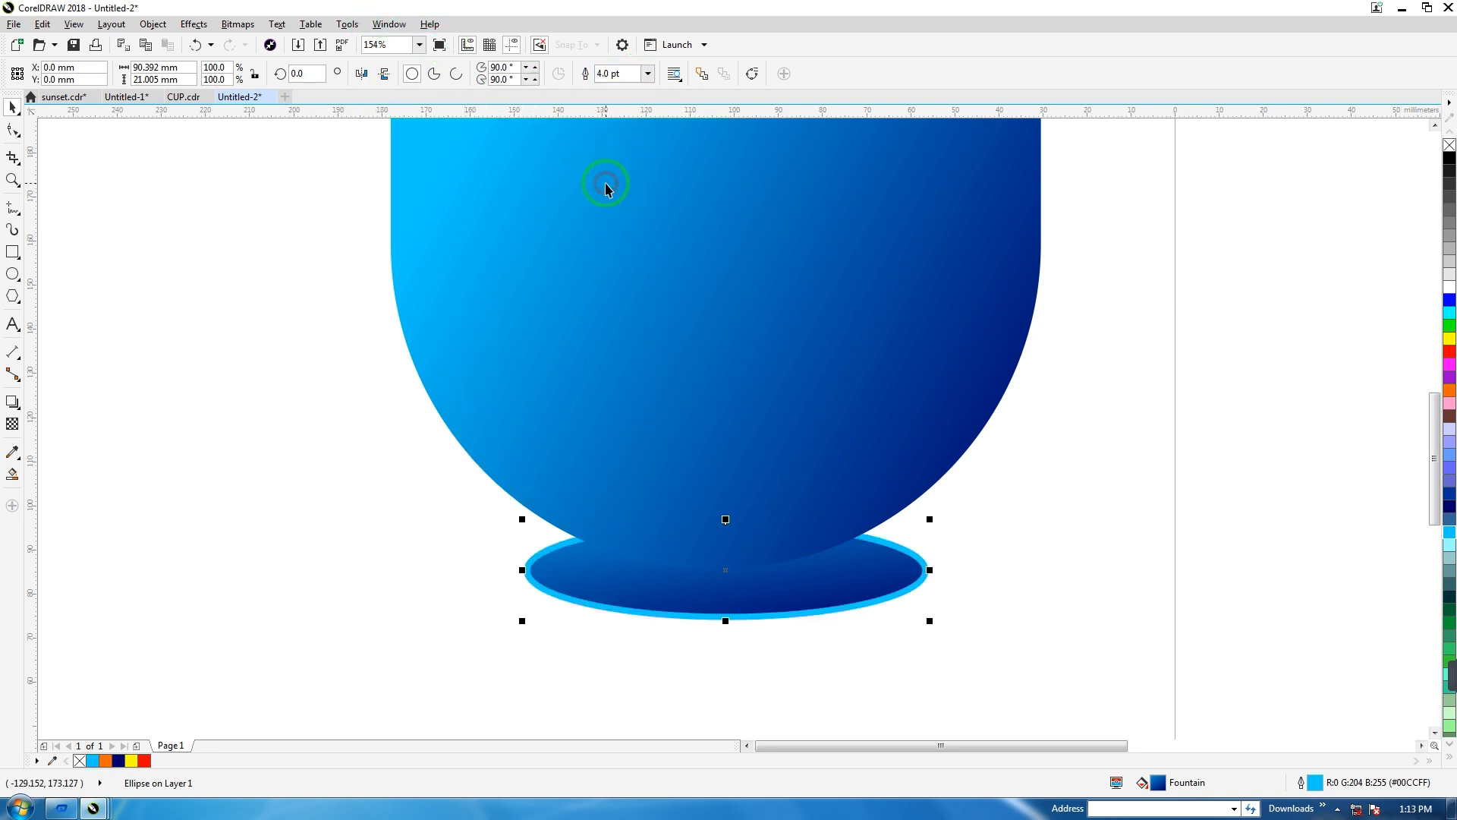
click(1016, 573)
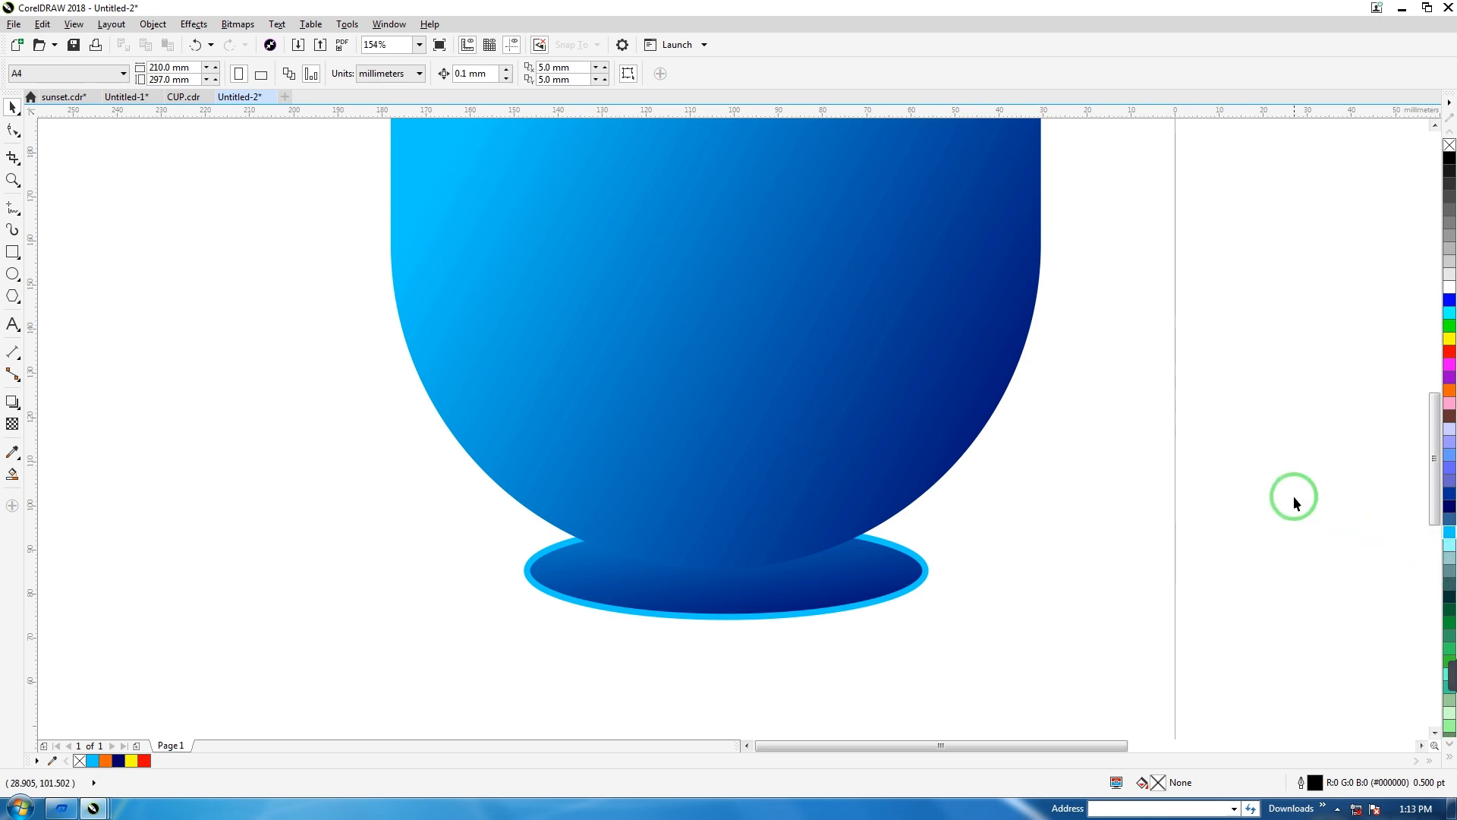
- Draw a closed three-node handle shape about 70 mm wide and 121 mm high with the Pen tool, looping out from the cup's right side
scroll(1293, 502, down, 5)
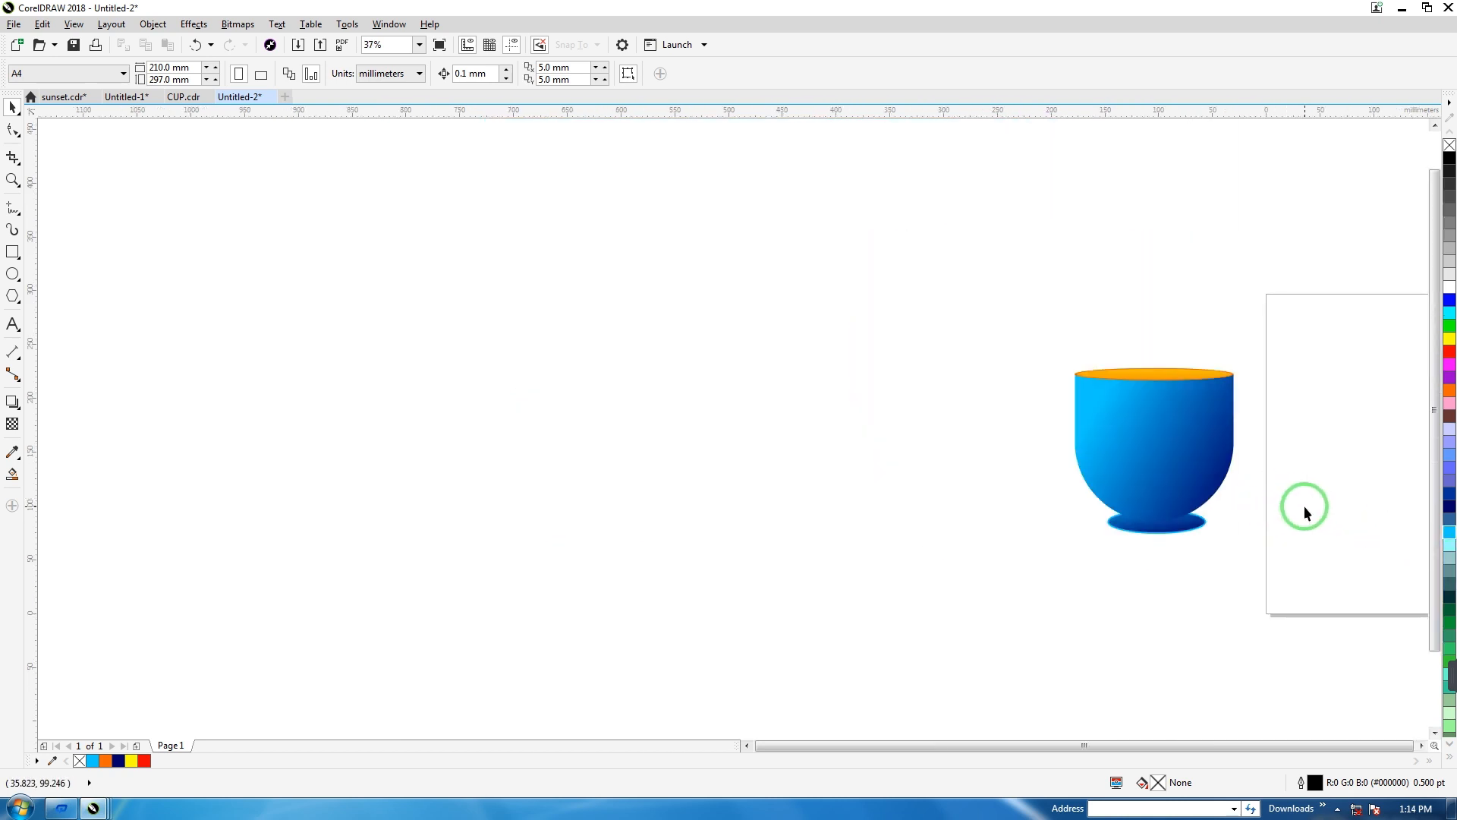
scroll(1304, 514, up, 2)
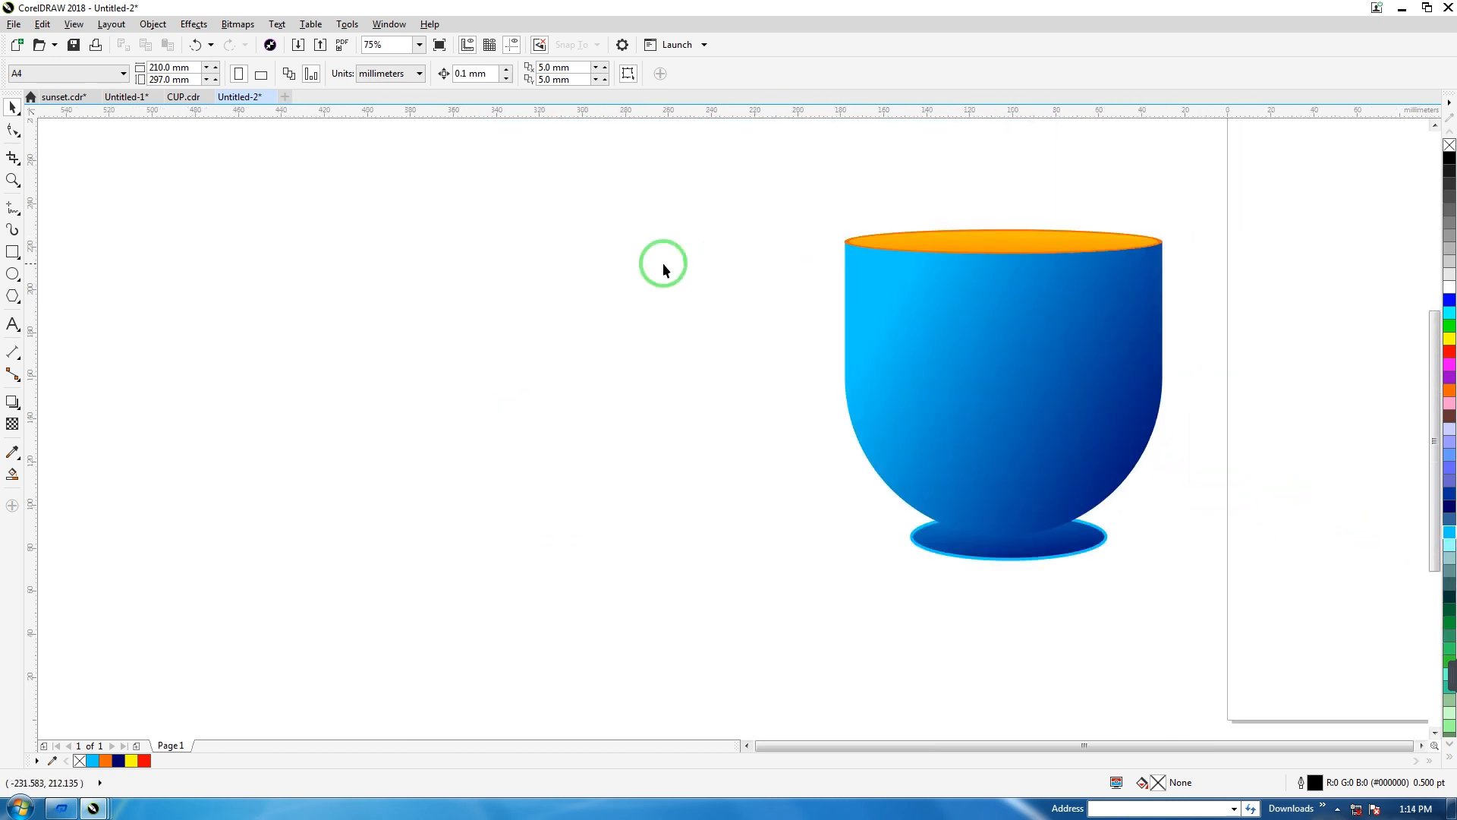
click(12, 229)
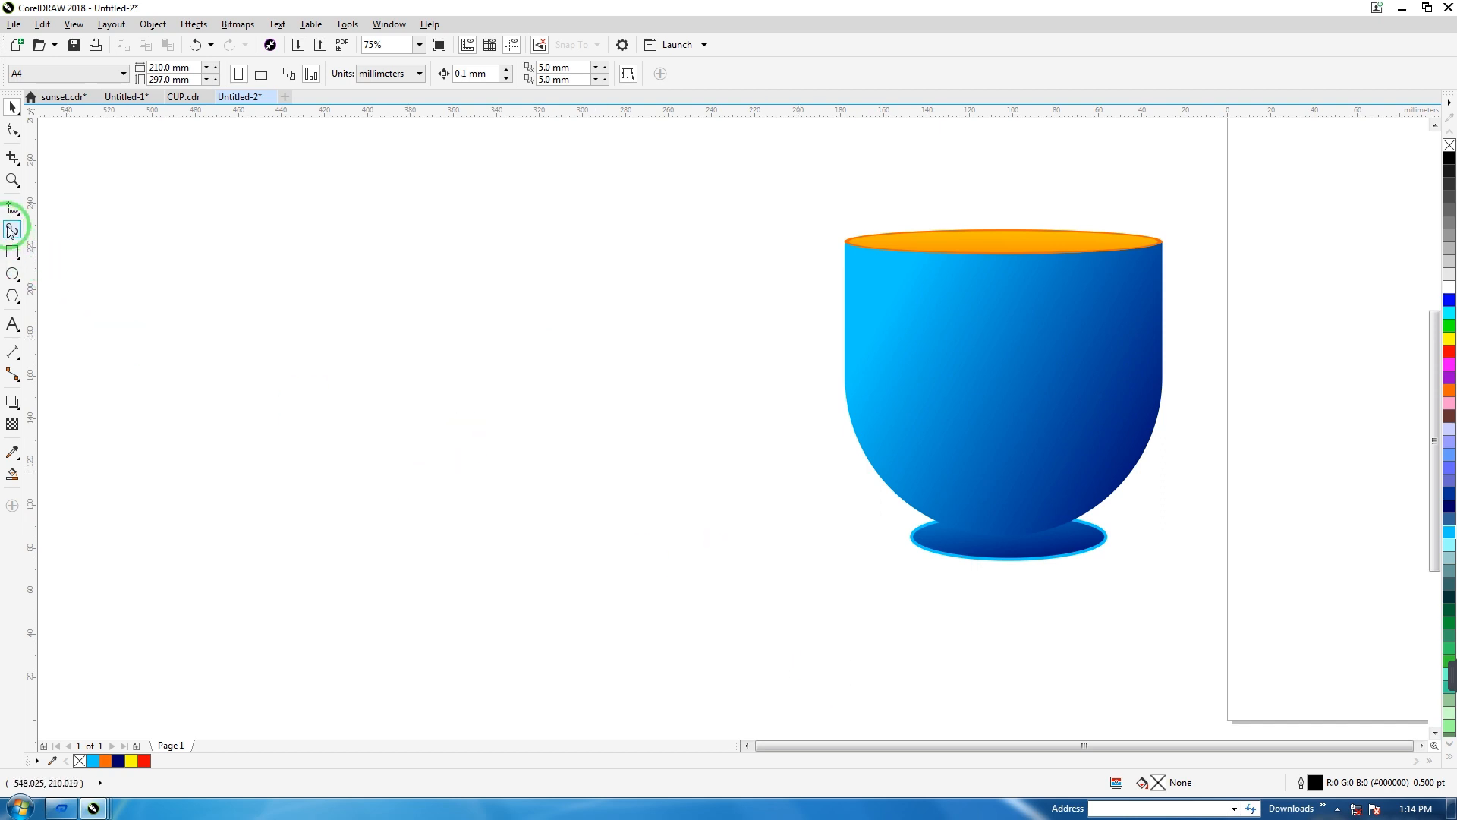
click(10, 213)
click(66, 259)
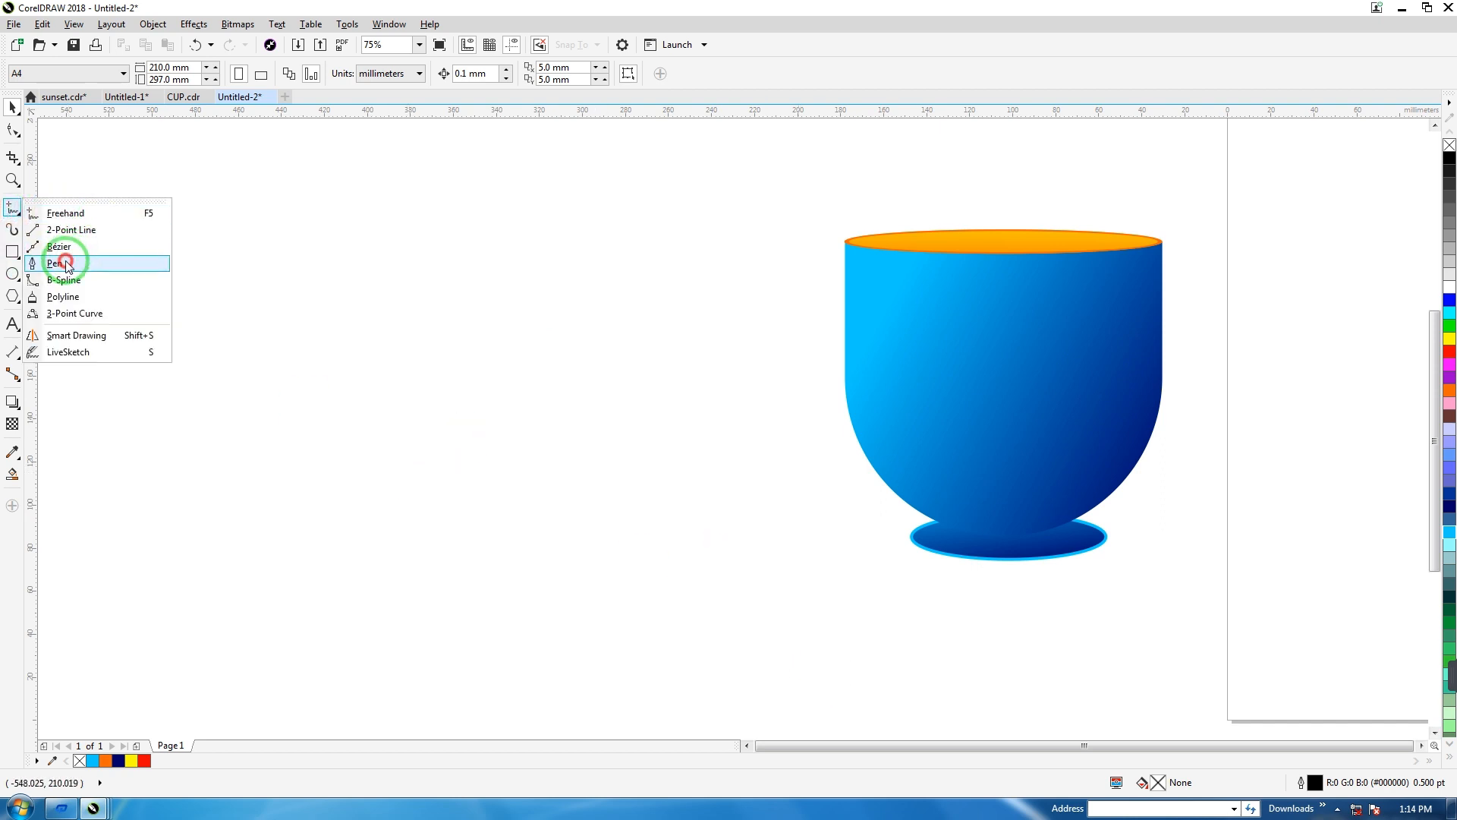
click(1114, 288)
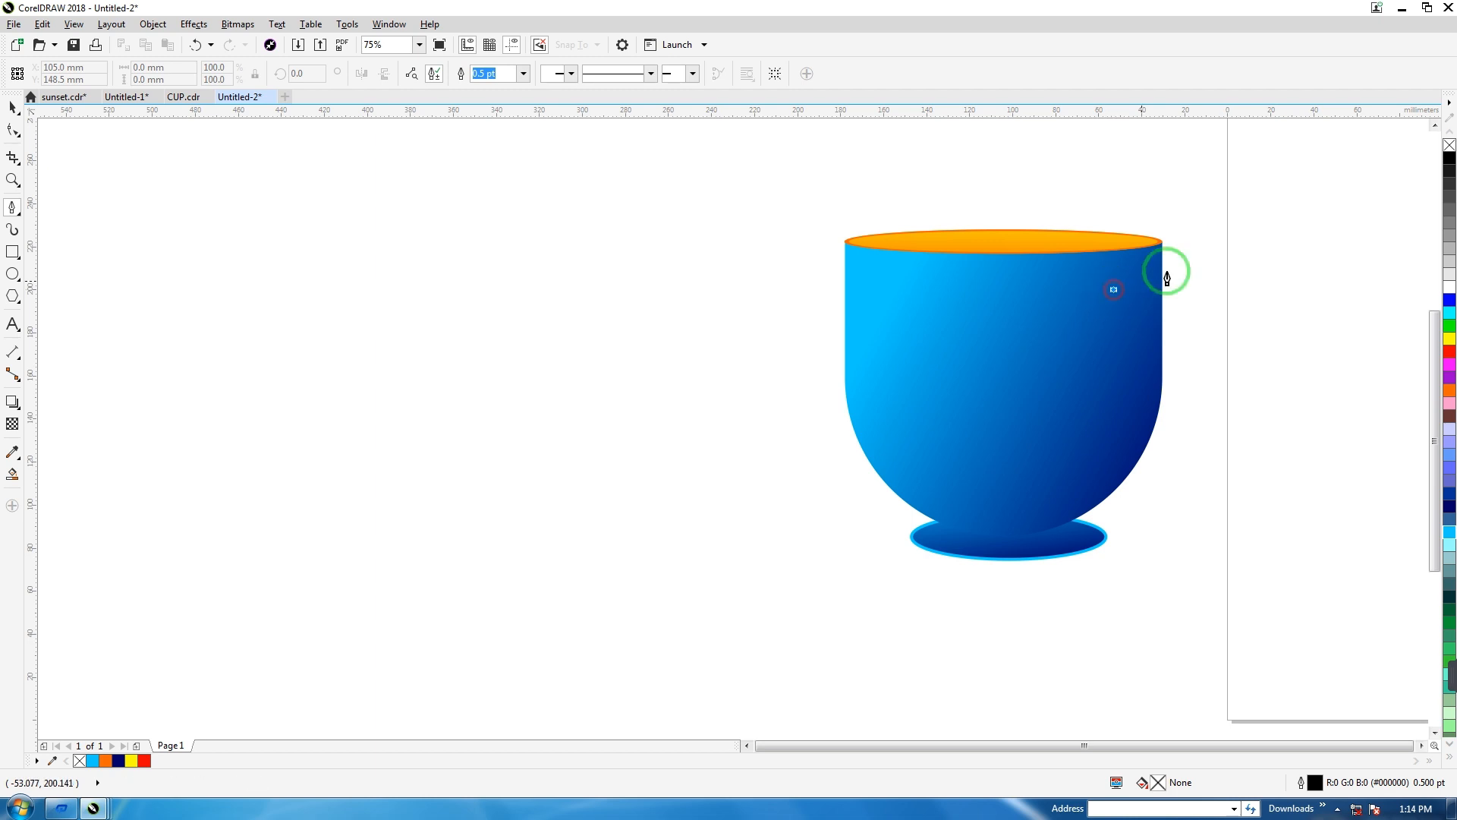
drag(1251, 230, 1311, 299)
double_click(1109, 473)
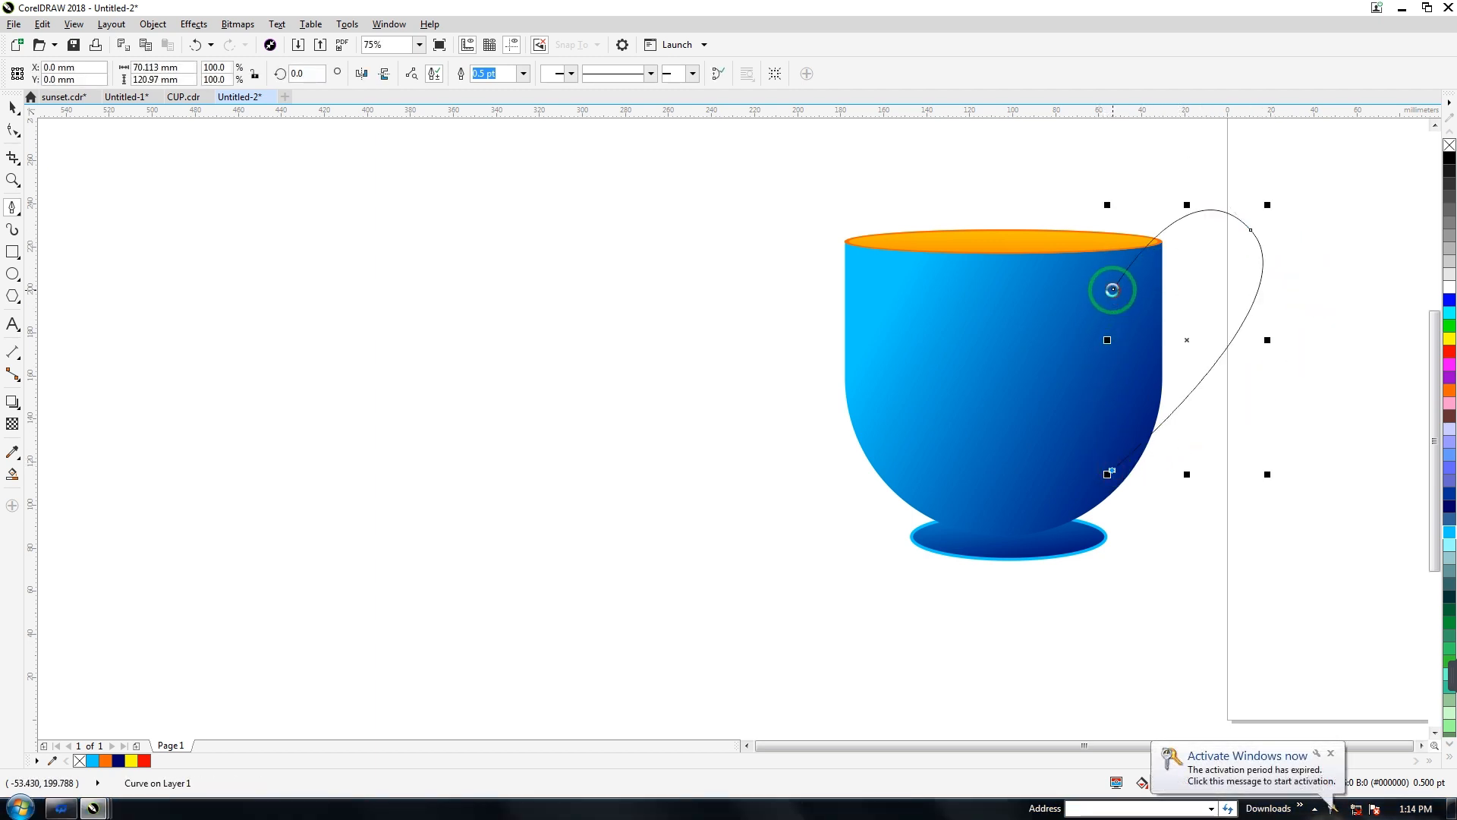
click(1113, 290)
- Lower the handle's outer node and upper inner node, adjust the outer curve's tangents, and fill the shape with cyan #00FFFF
click(12, 129)
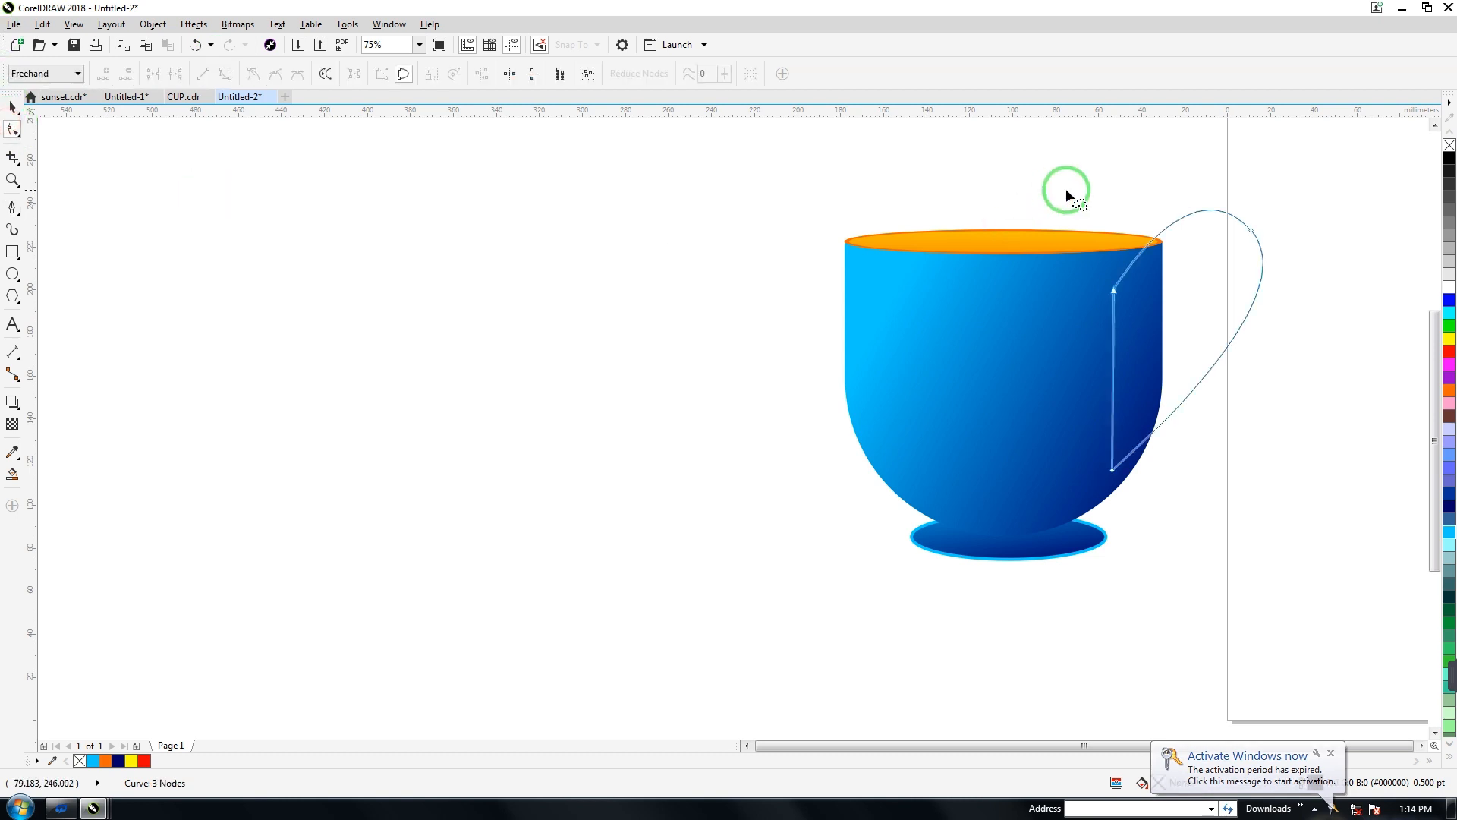
drag(1251, 231, 1257, 296)
drag(1318, 371, 1258, 394)
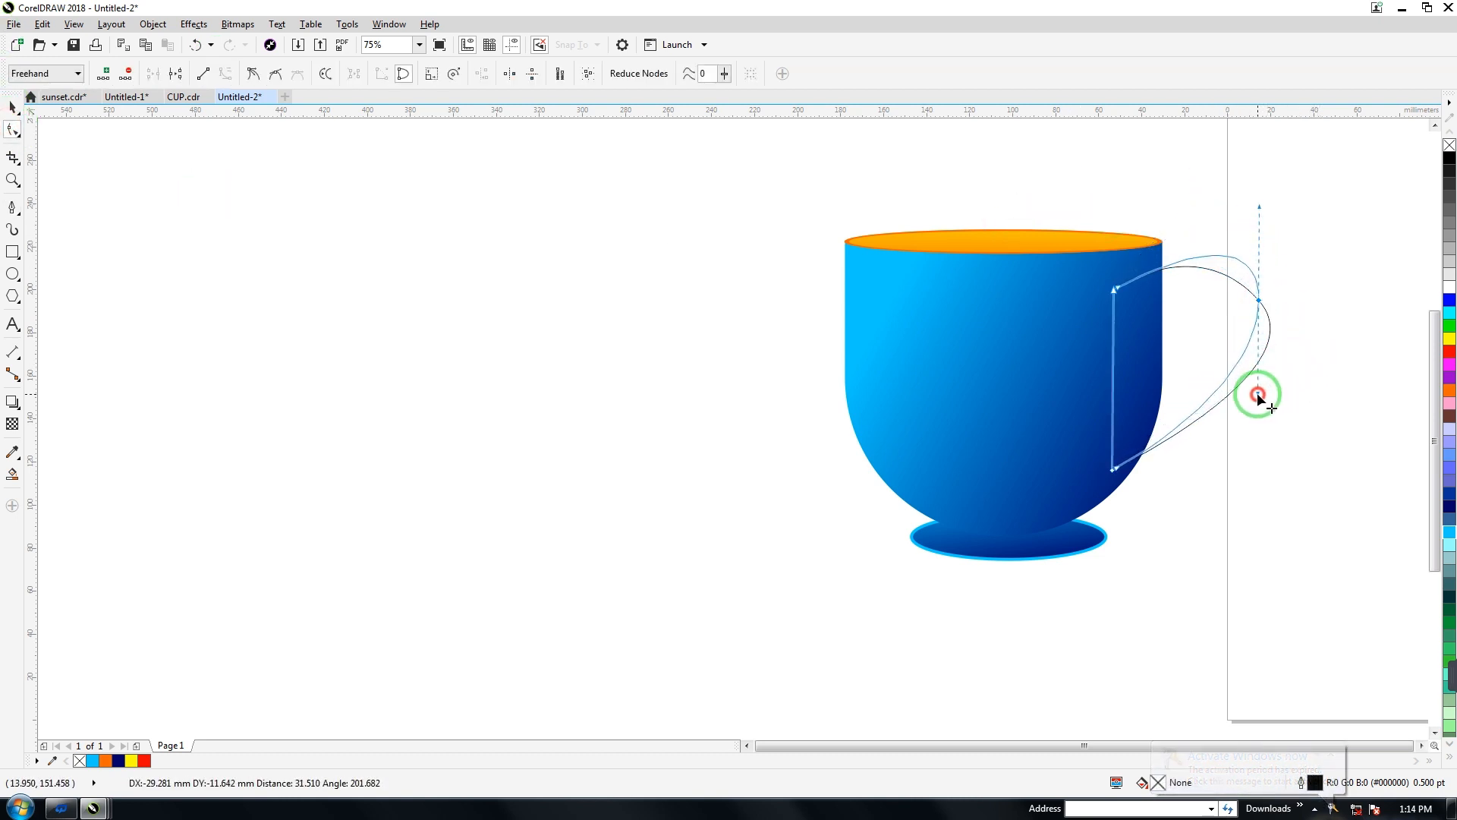
click(1113, 292)
drag(1113, 292, 1116, 337)
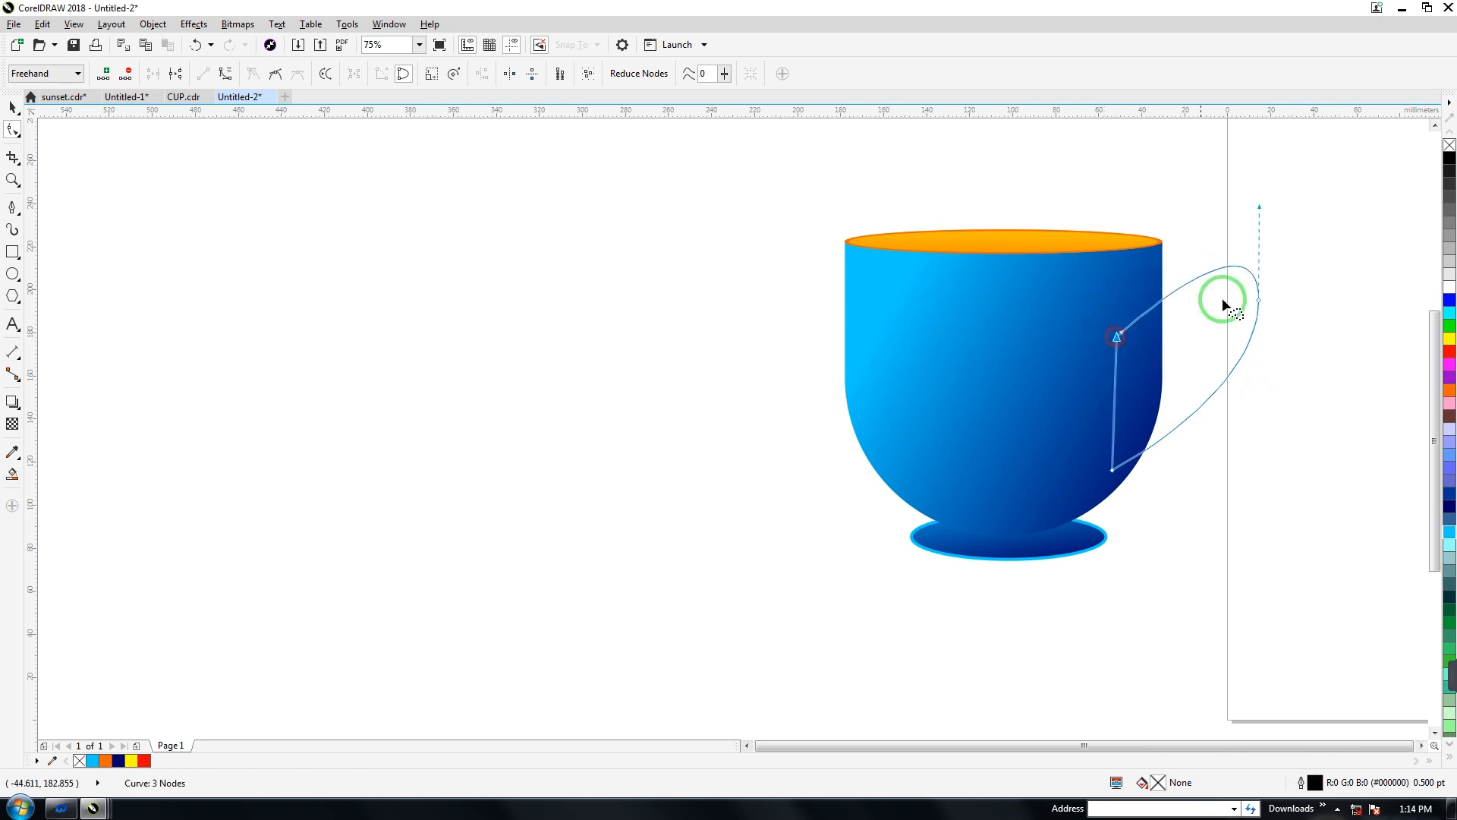
click(1258, 301)
drag(1256, 395, 1297, 395)
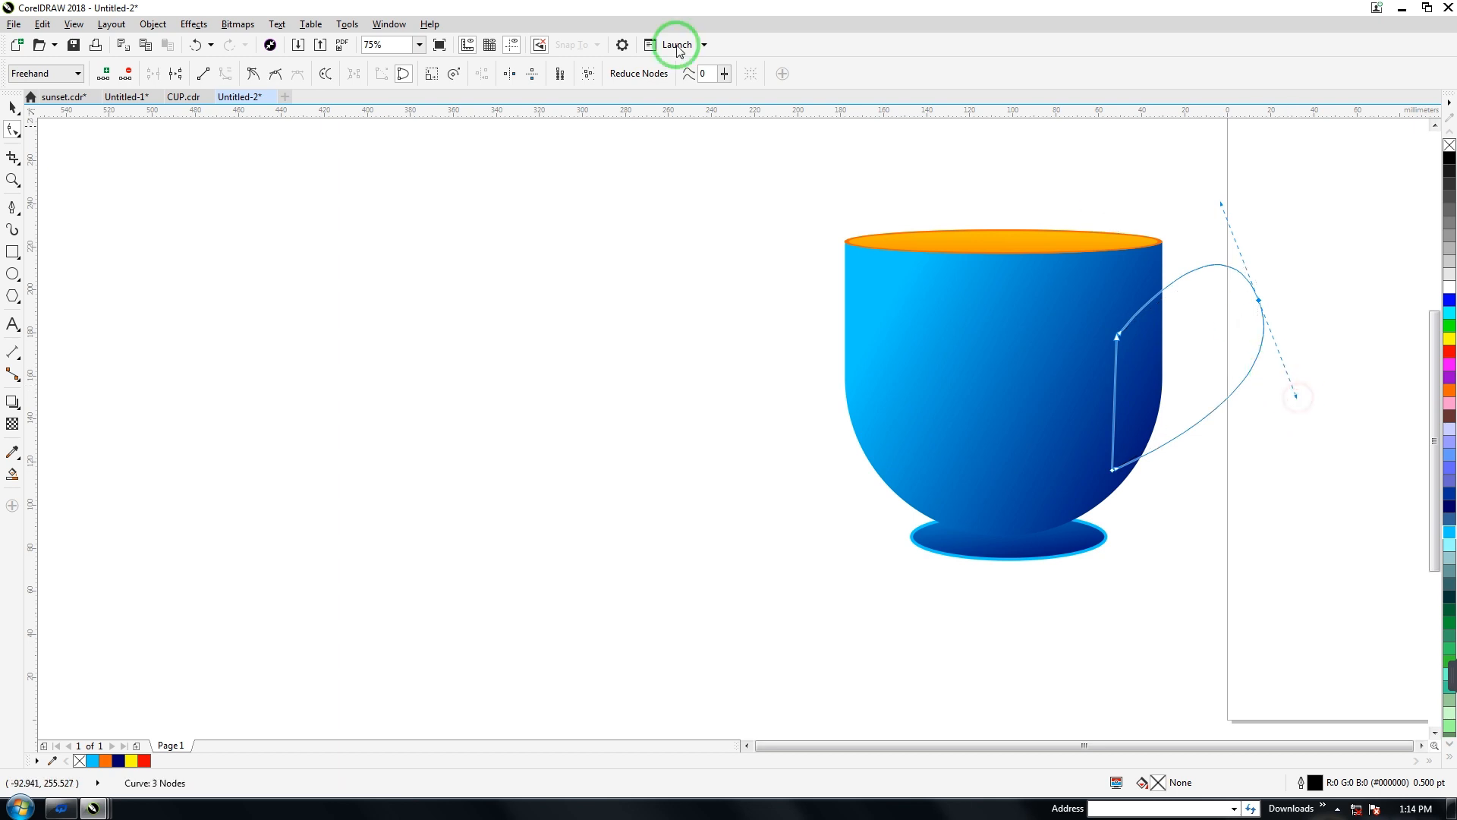
click(1449, 313)
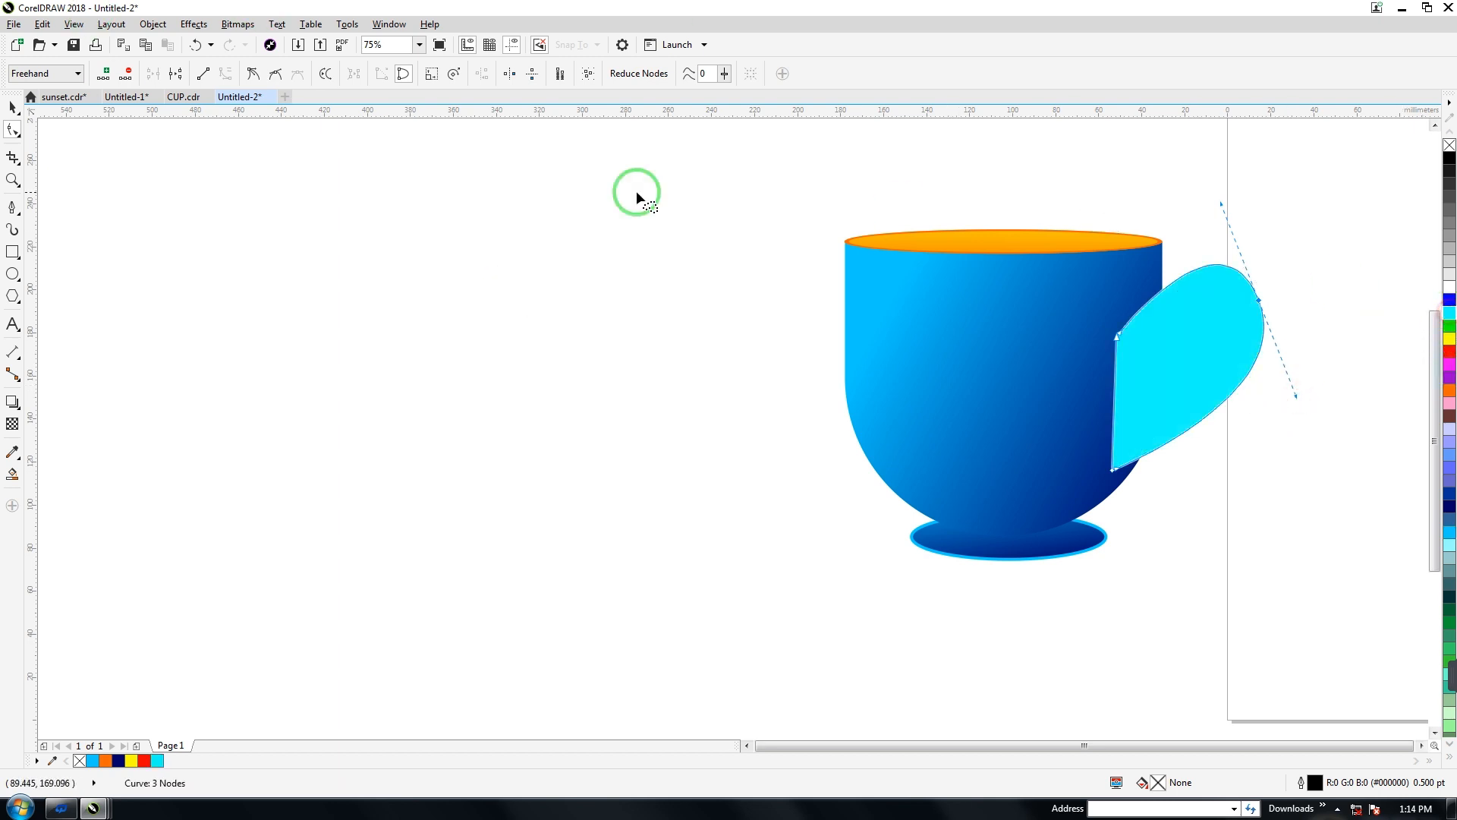
click(510, 252)
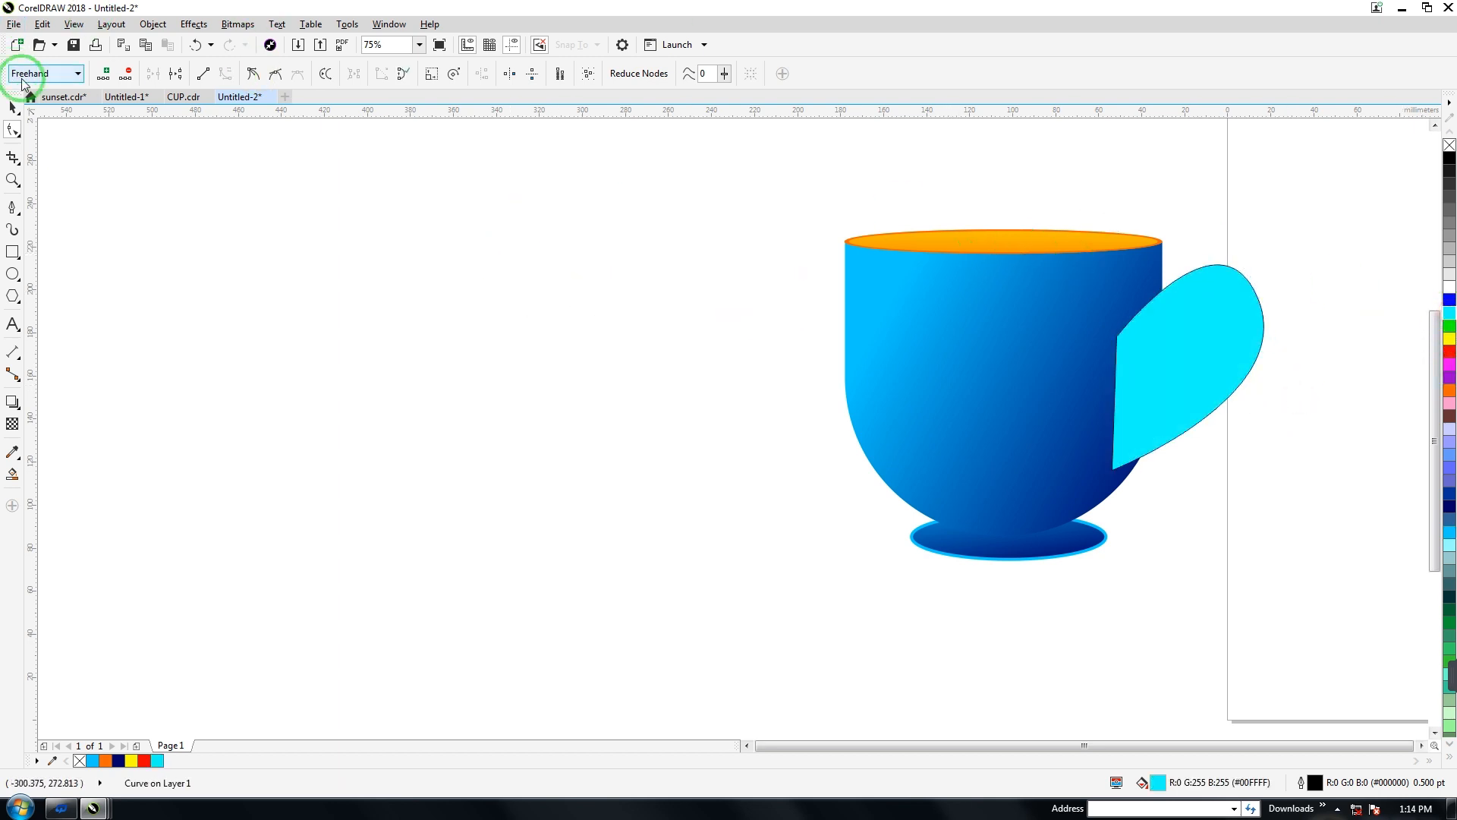
- Scale the handle shape down to about 59 mm by 80 mm and place a smaller copy inside it
click(1186, 323)
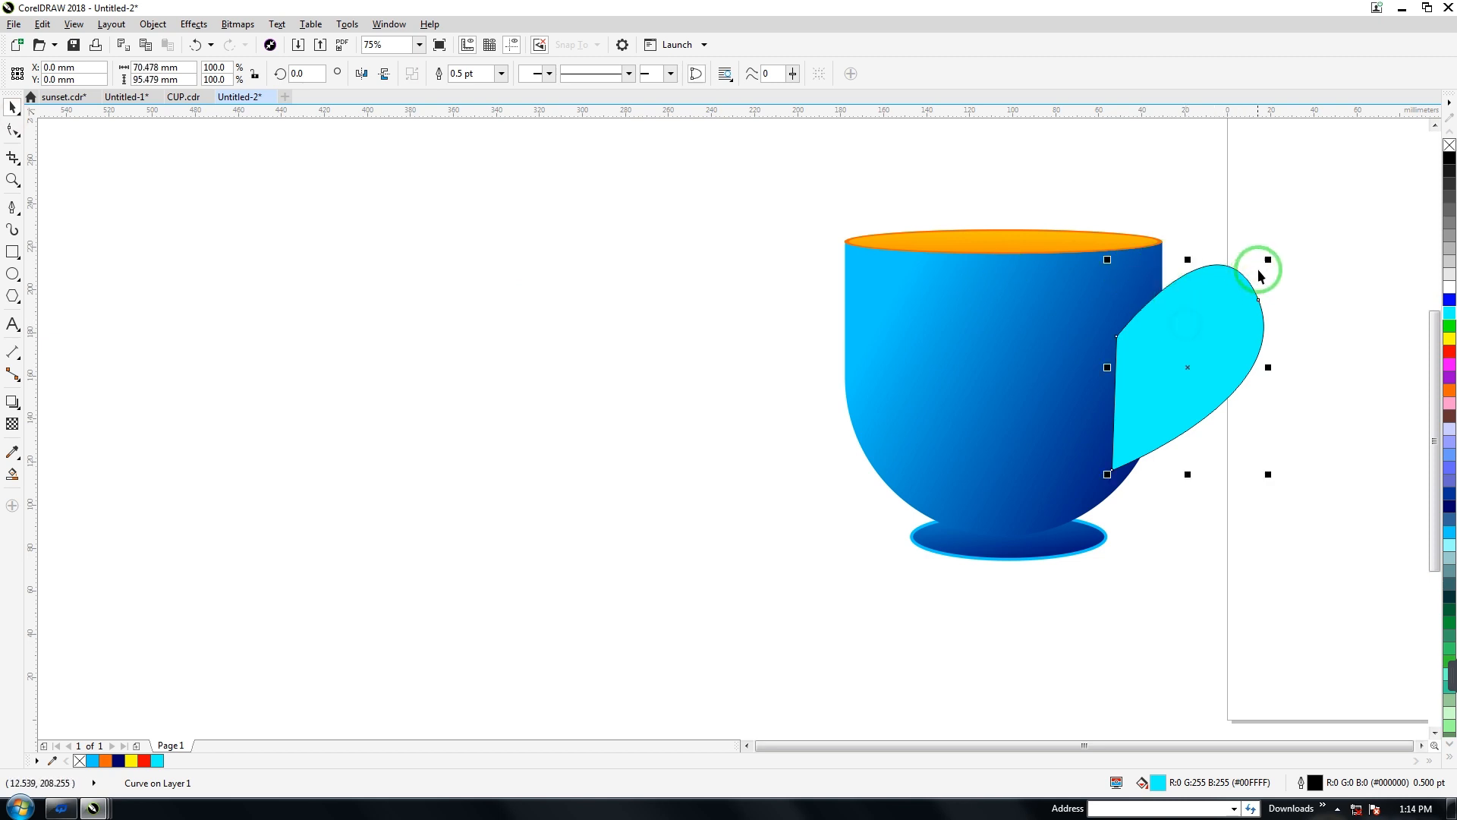
drag(1268, 260, 1243, 294)
key(ctrl+z)
- Trim the outer handle shape with the inner copy and delete the copy to leave a hollow handle
drag(1301, 234, 1103, 508)
click(1296, 453)
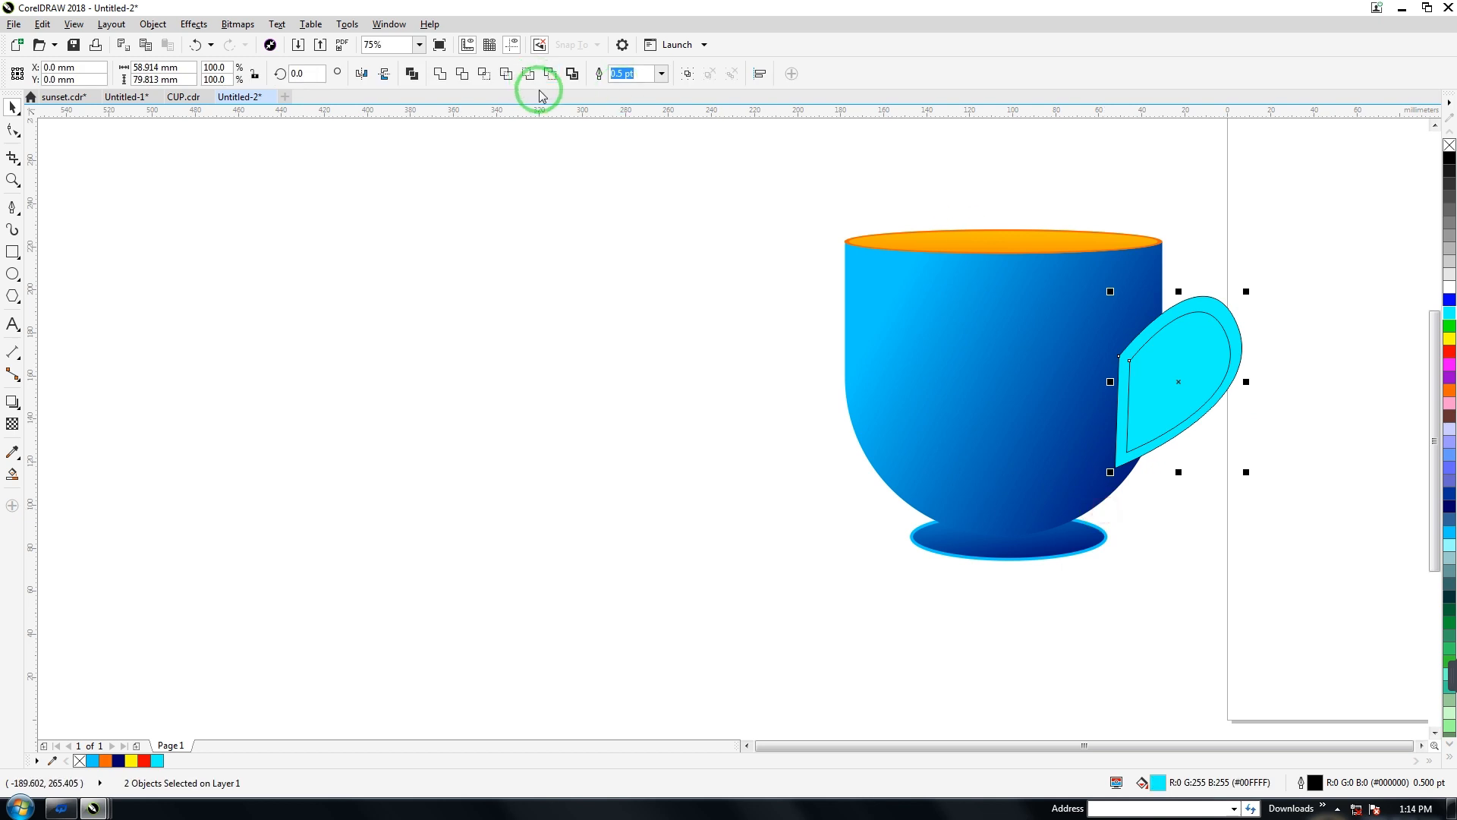
click(462, 73)
click(1161, 383)
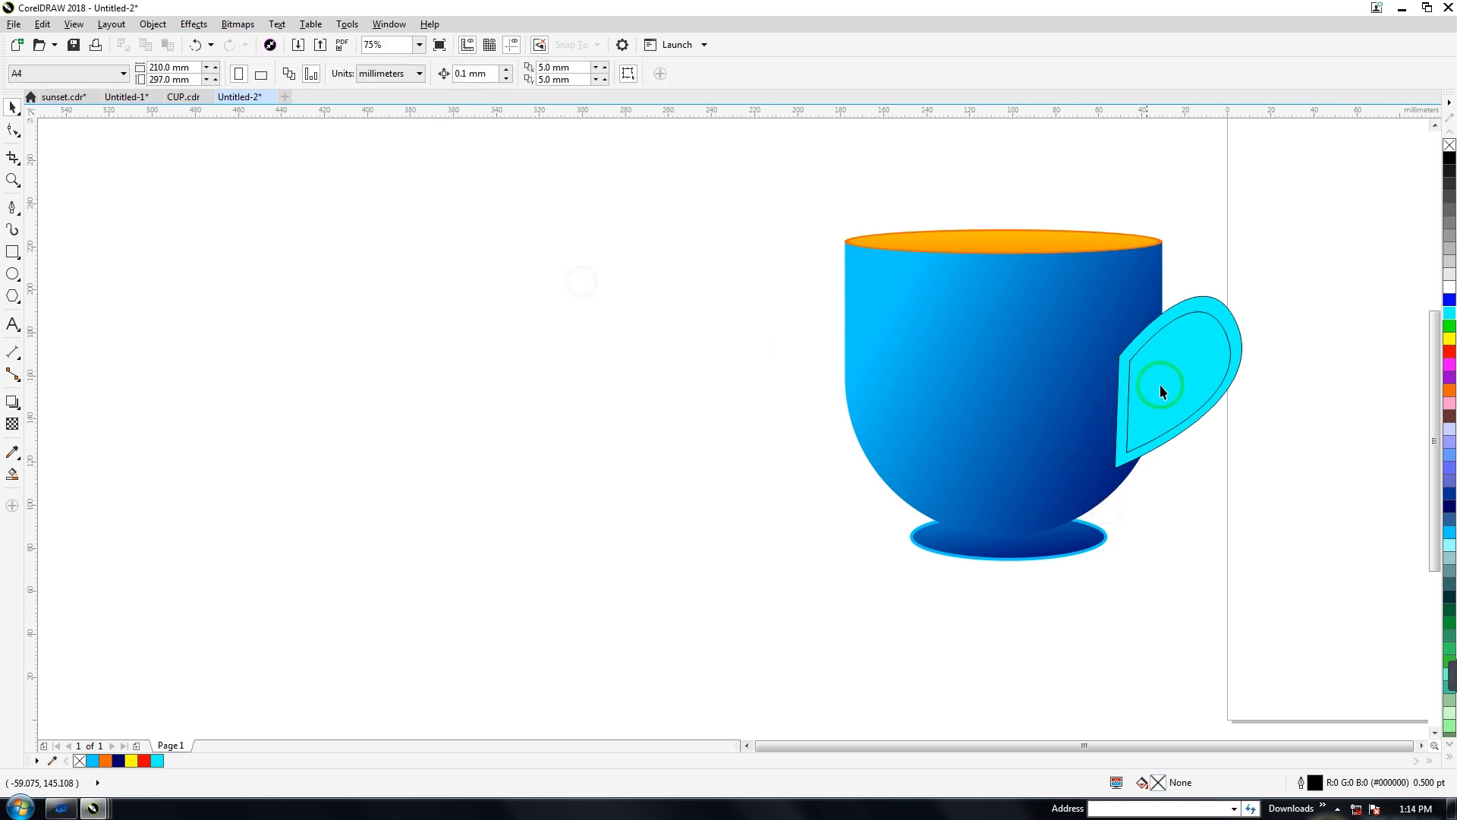
key(Delete)
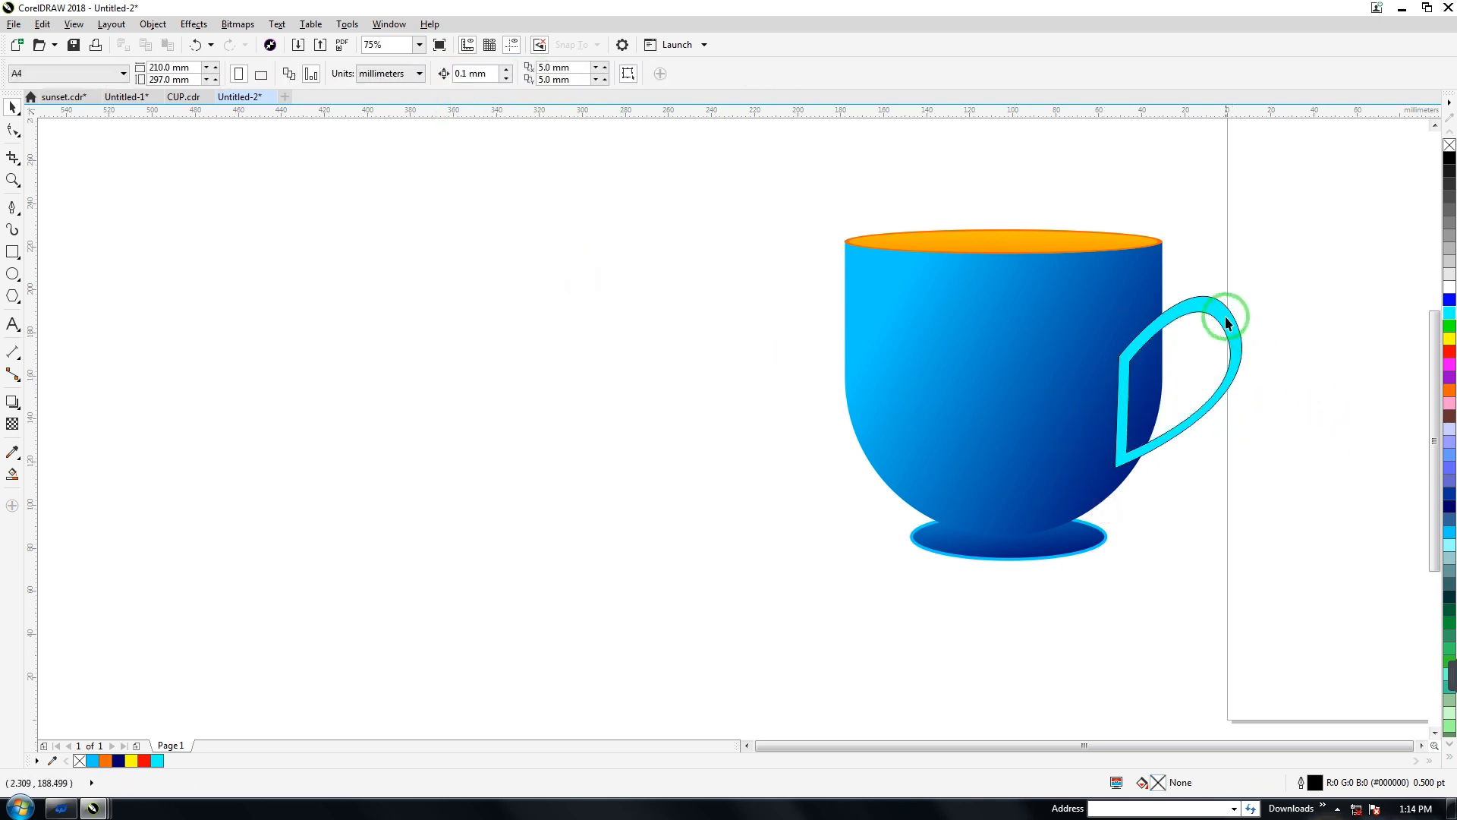
- Move the handle slightly up and apply a diagonal linear gradient from light blue at its upper left to navy beyond its lower right
click(1219, 293)
key(g)
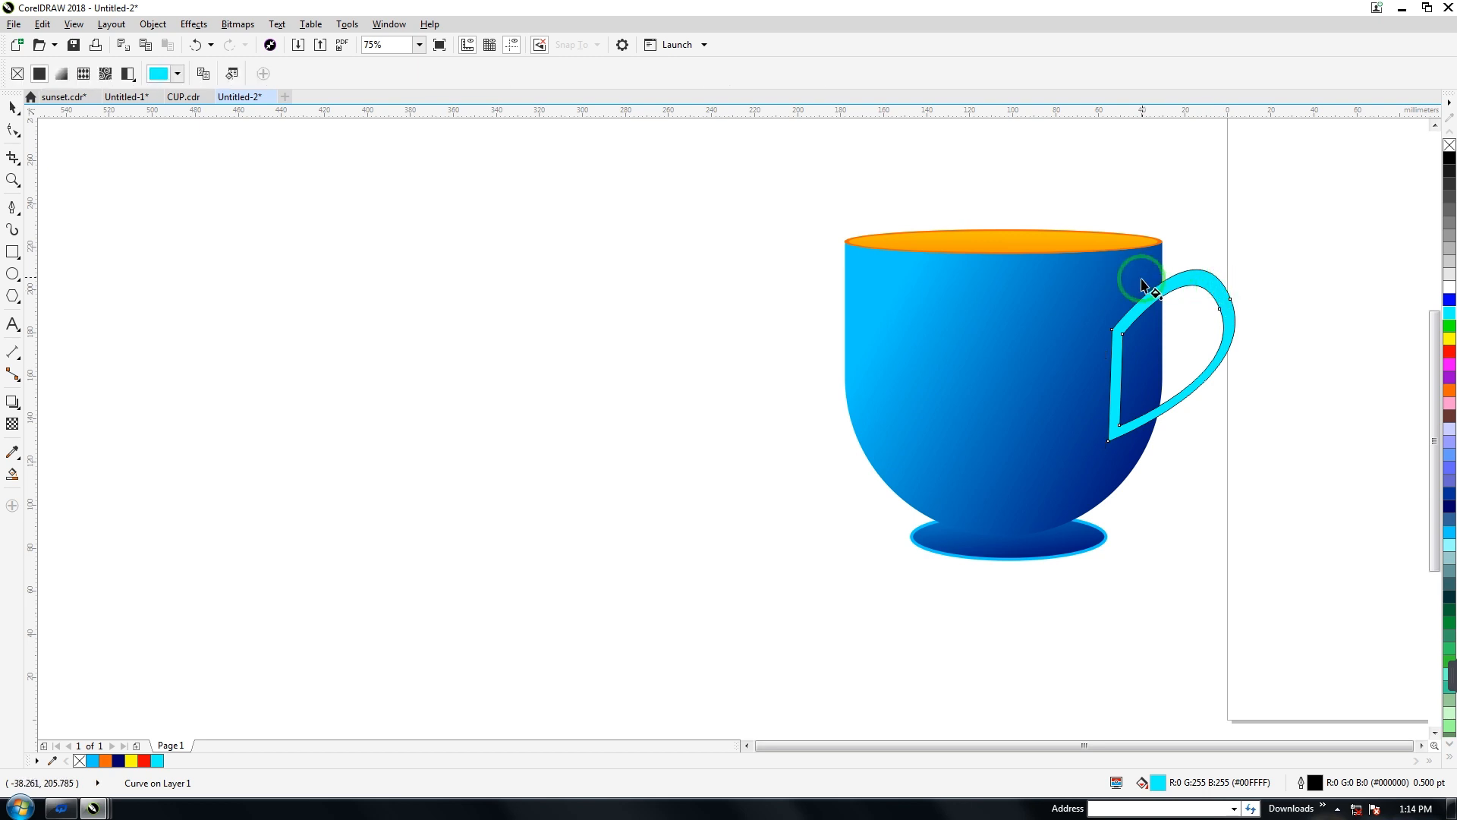
drag(1154, 298, 1249, 423)
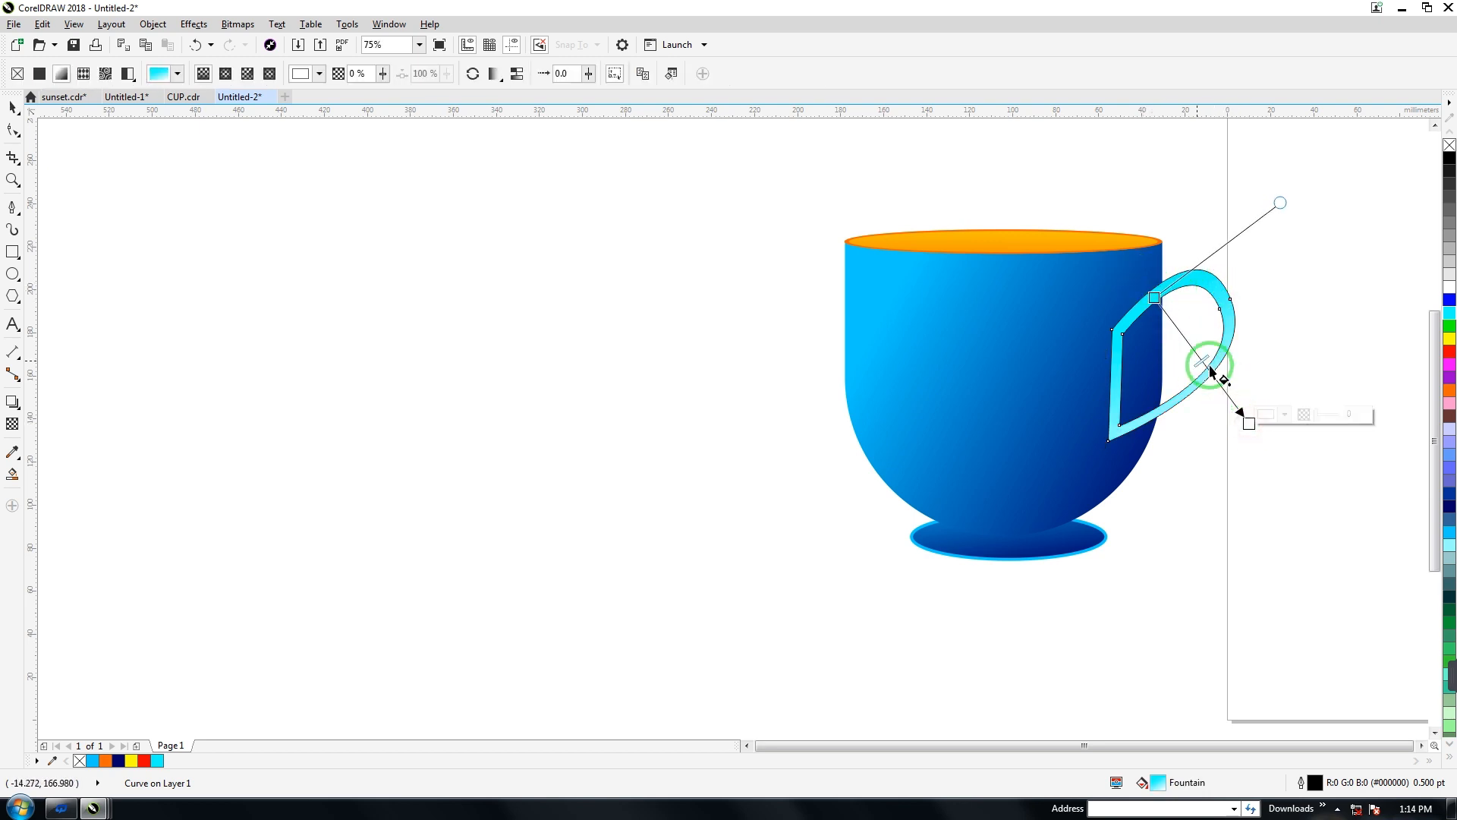
click(1449, 500)
click(1154, 298)
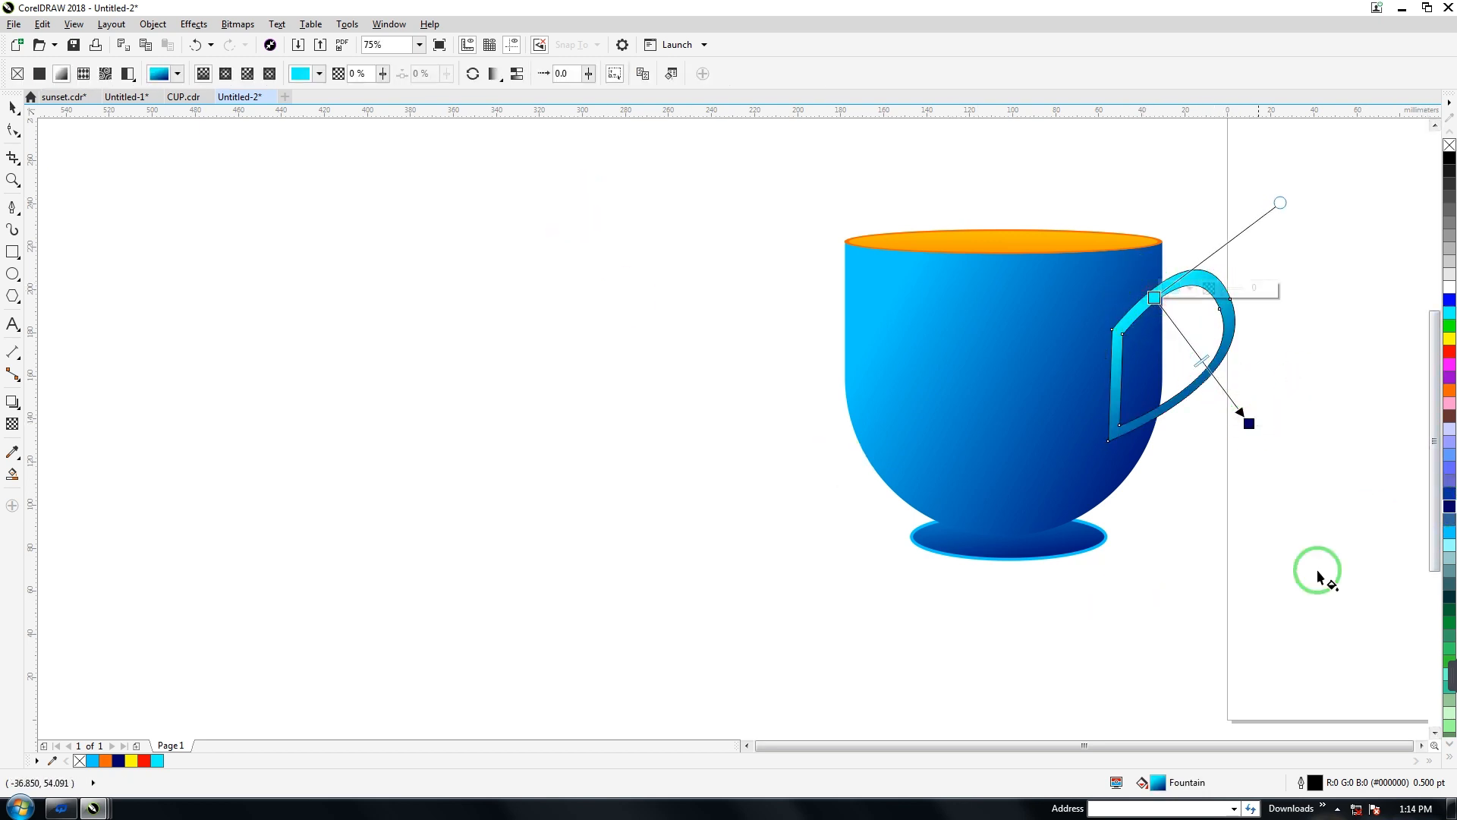
click(1449, 531)
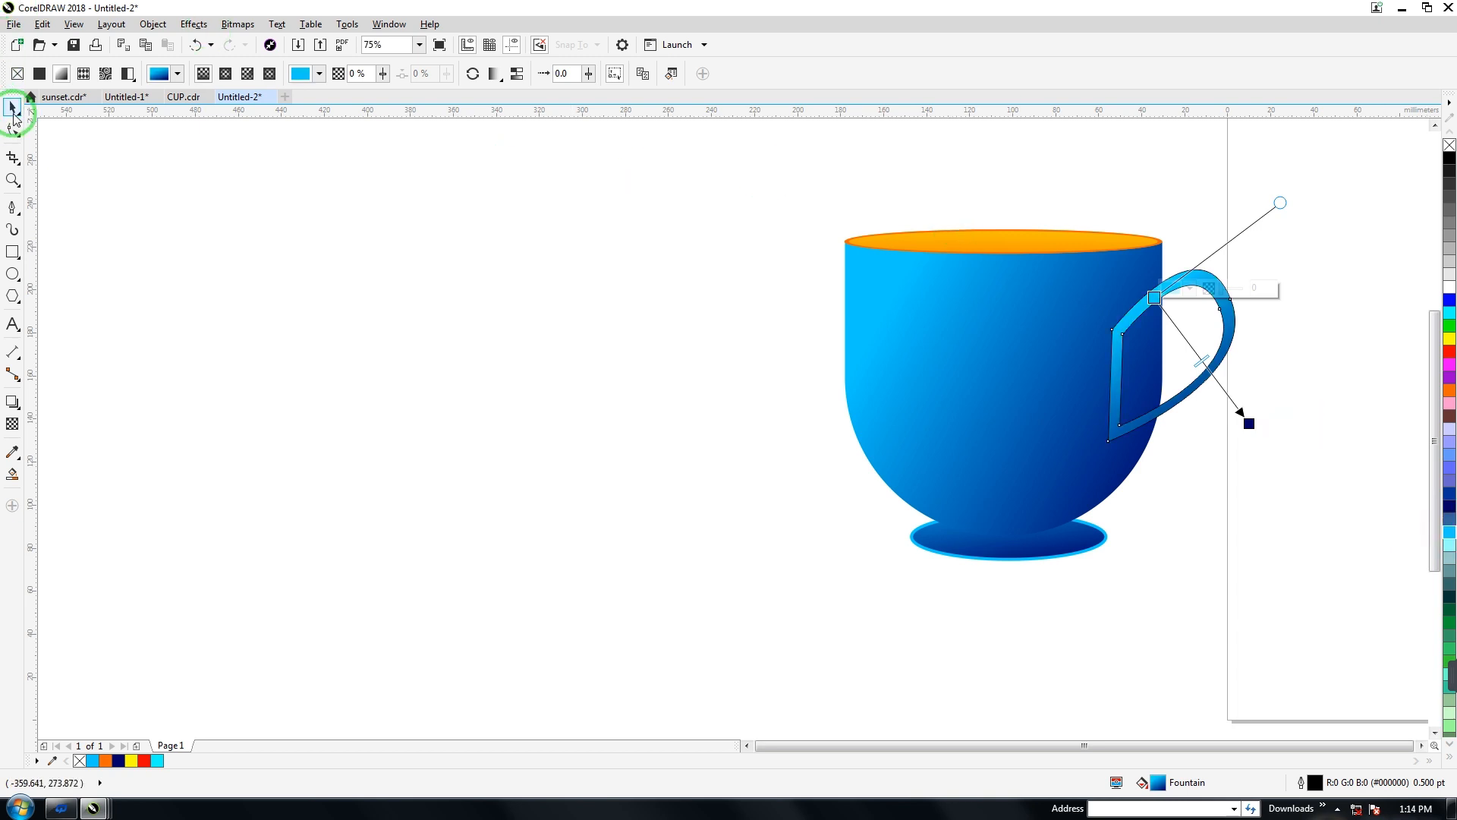
- Remove the outline from the handle
click(13, 110)
click(502, 73)
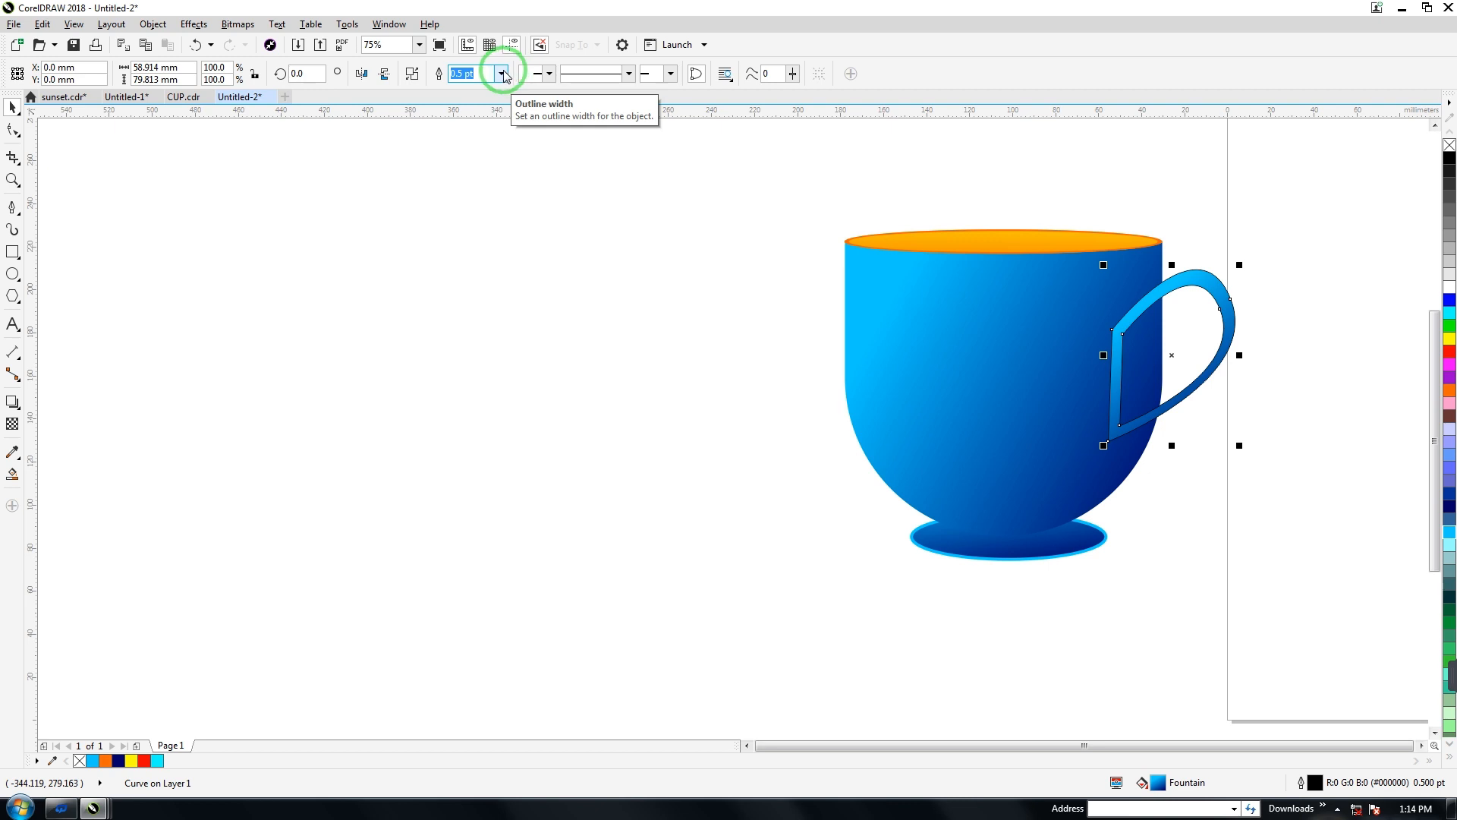
click(503, 73)
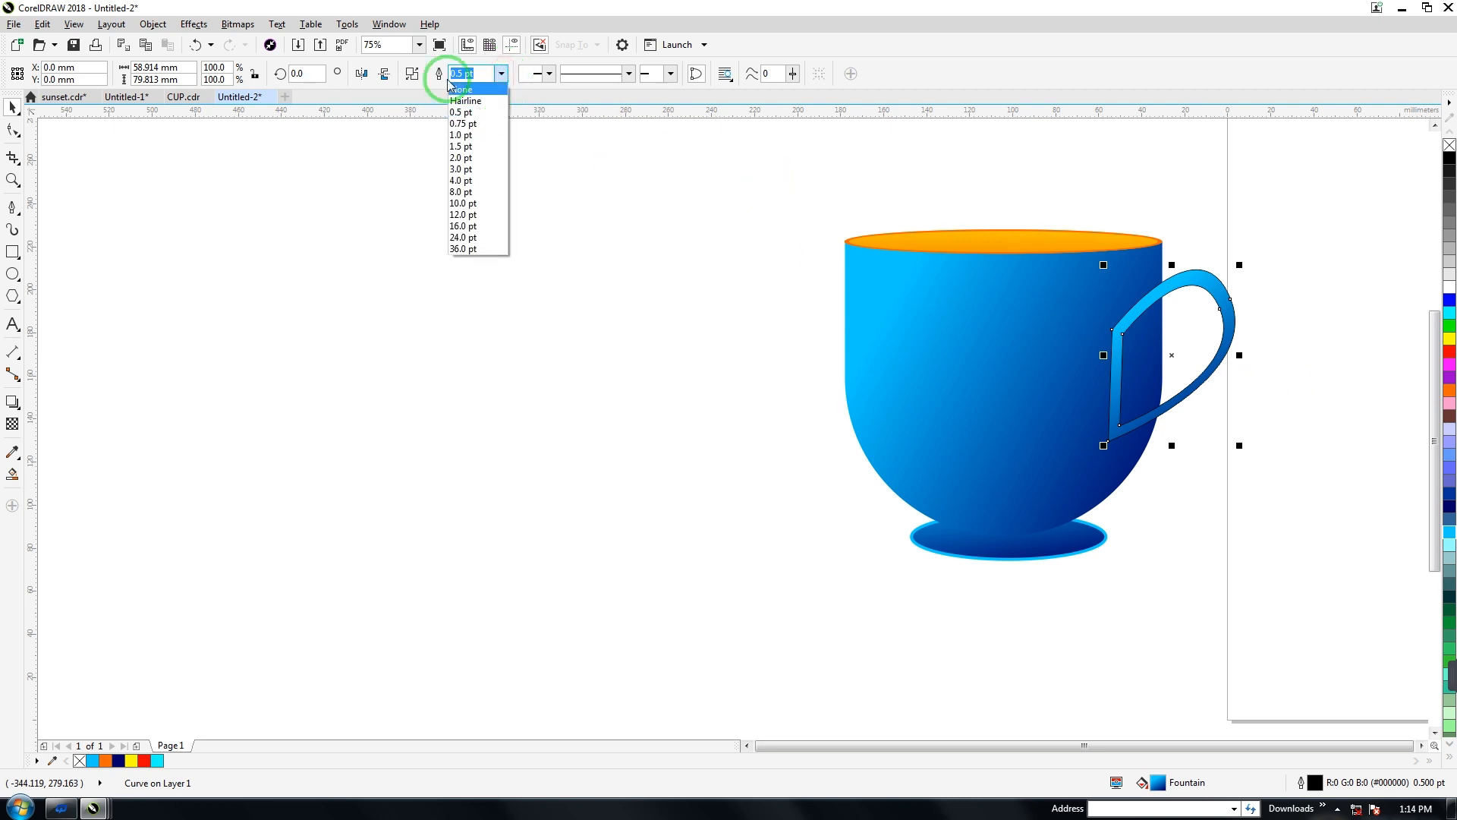
click(457, 89)
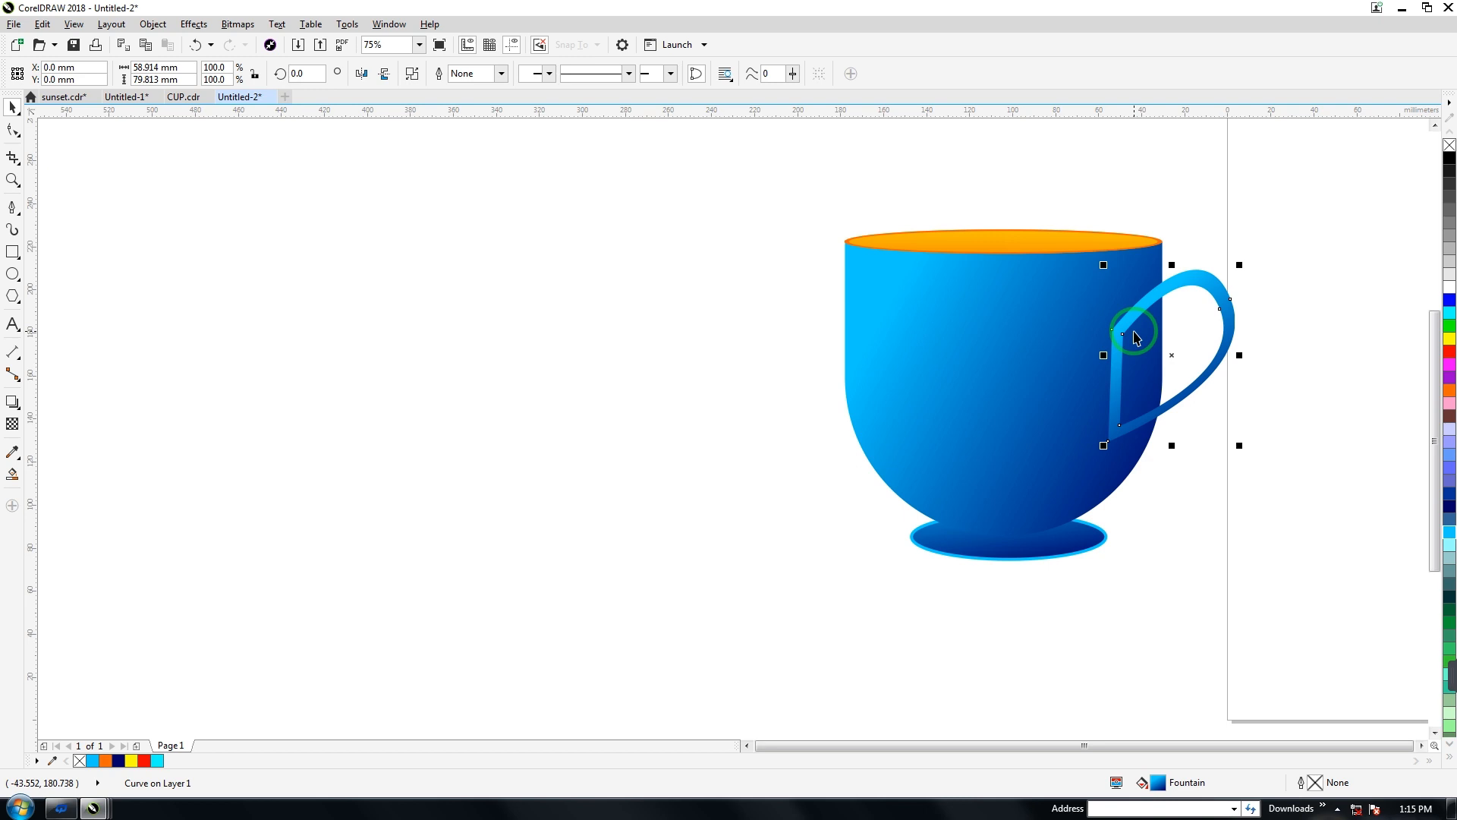
- Send the handle behind the cup body and enlarge it downward and to the left so its lower end joins the body's curve
key(shift+Page_Down)
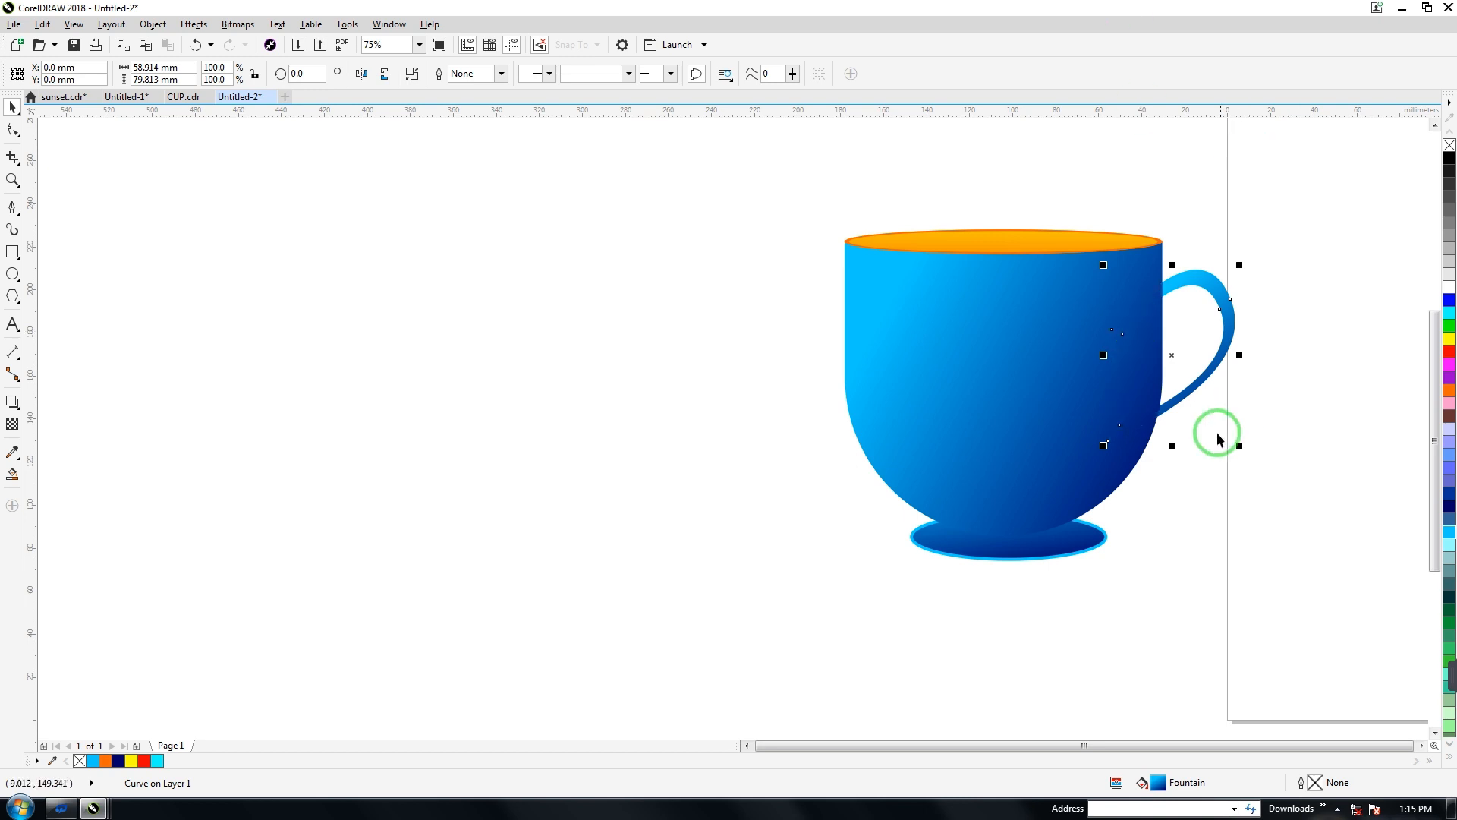
drag(1104, 446, 1054, 526)
- Group all five cup objects and move the group left, farther from the page
drag(991, 294, 1307, 600)
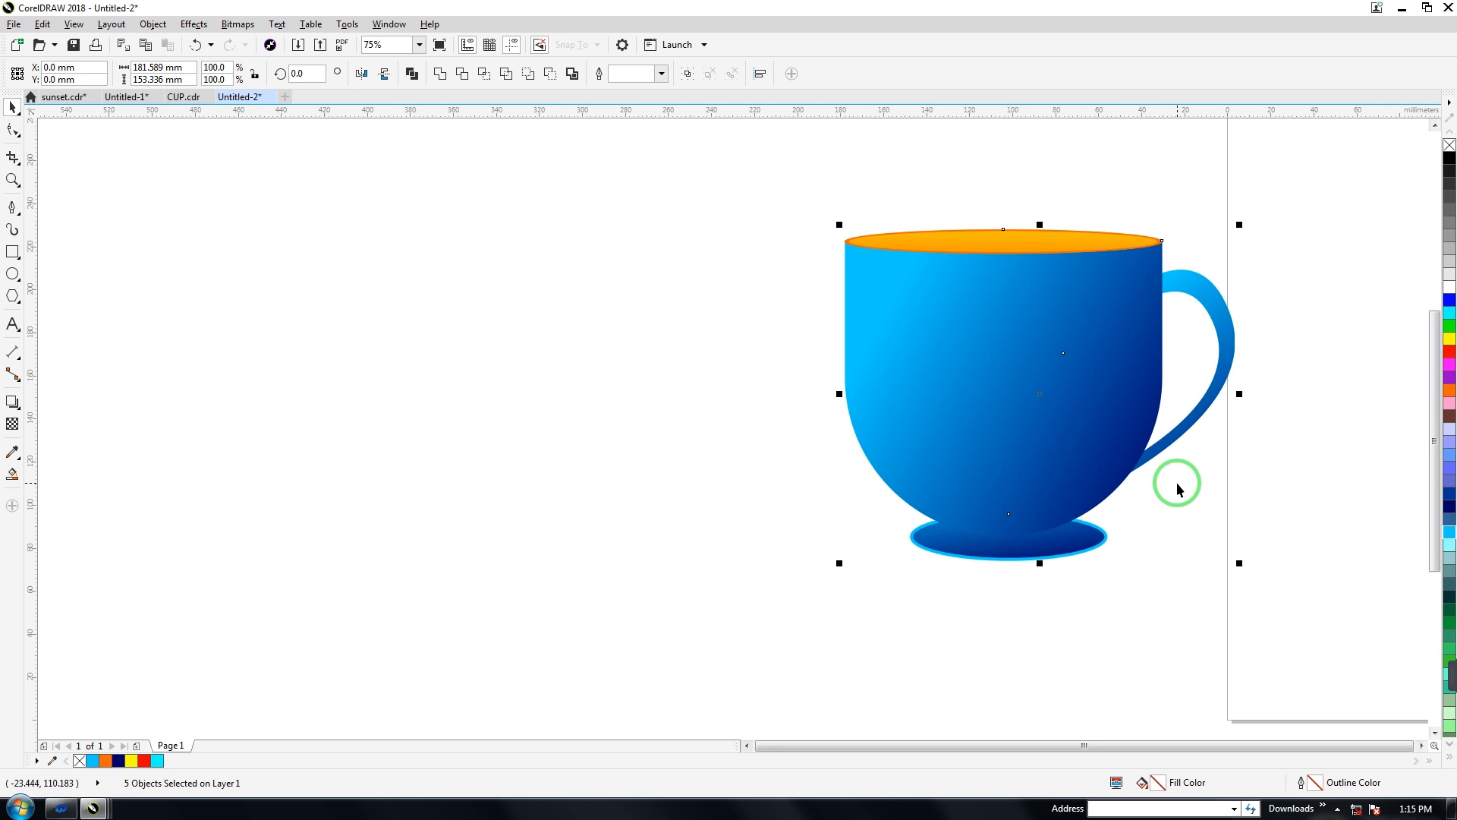
key(ctrl+g)
drag(984, 347, 503, 312)
click(895, 410)
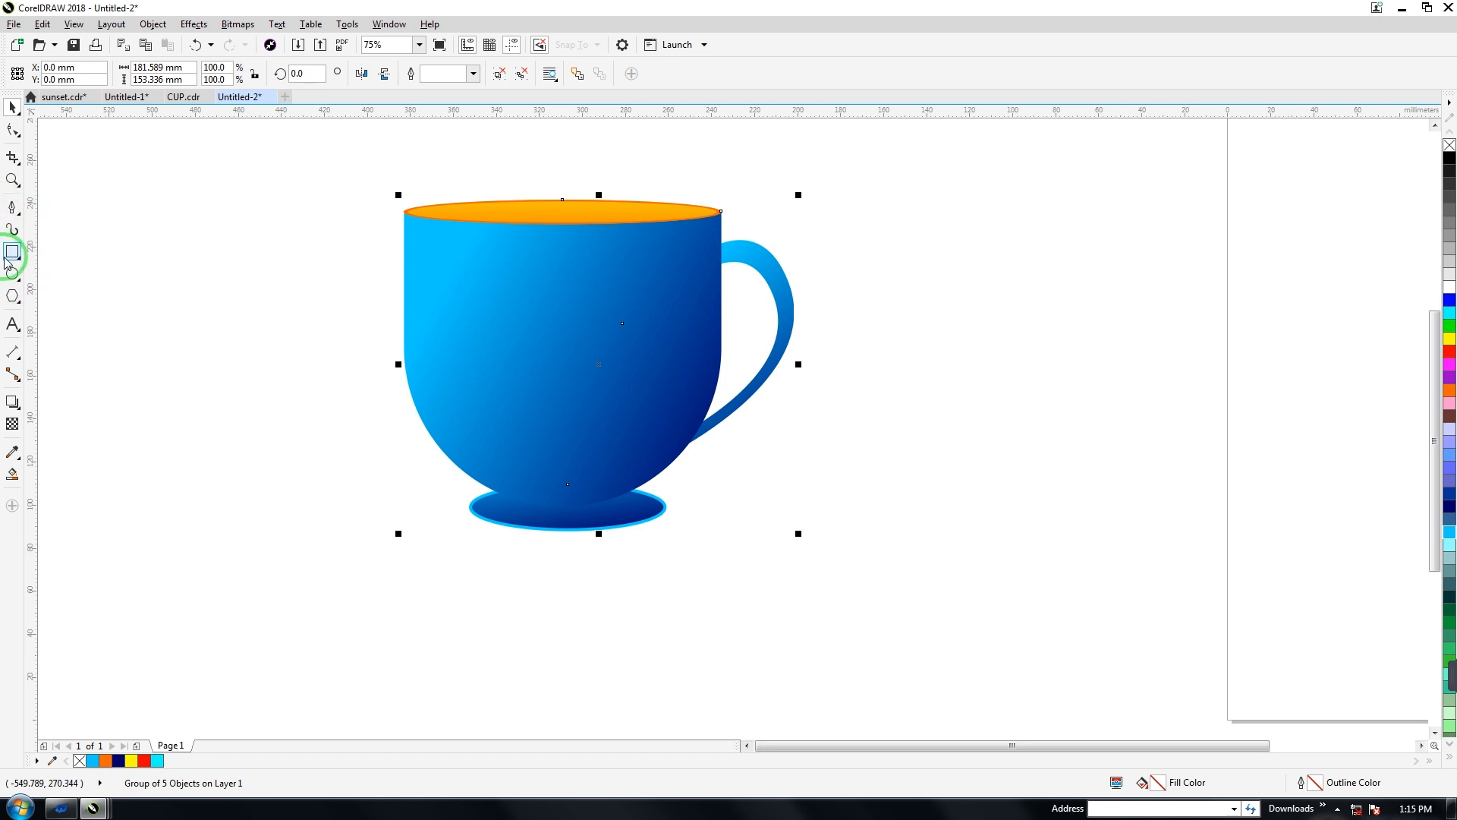
- Draw a horizontal straight line about 148 mm long across the full width of the cup body, just below the rim
click(12, 207)
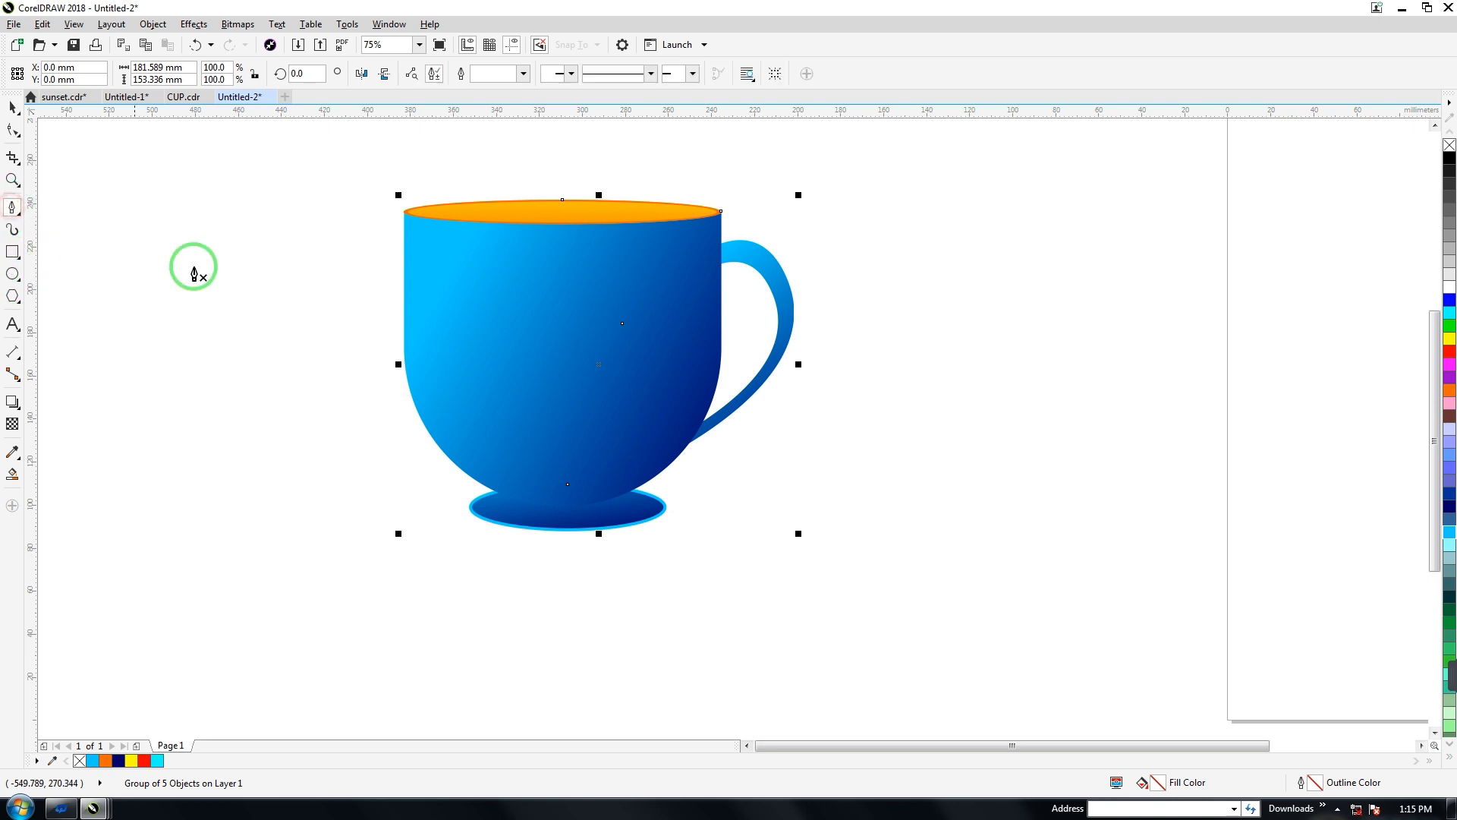
click(404, 262)
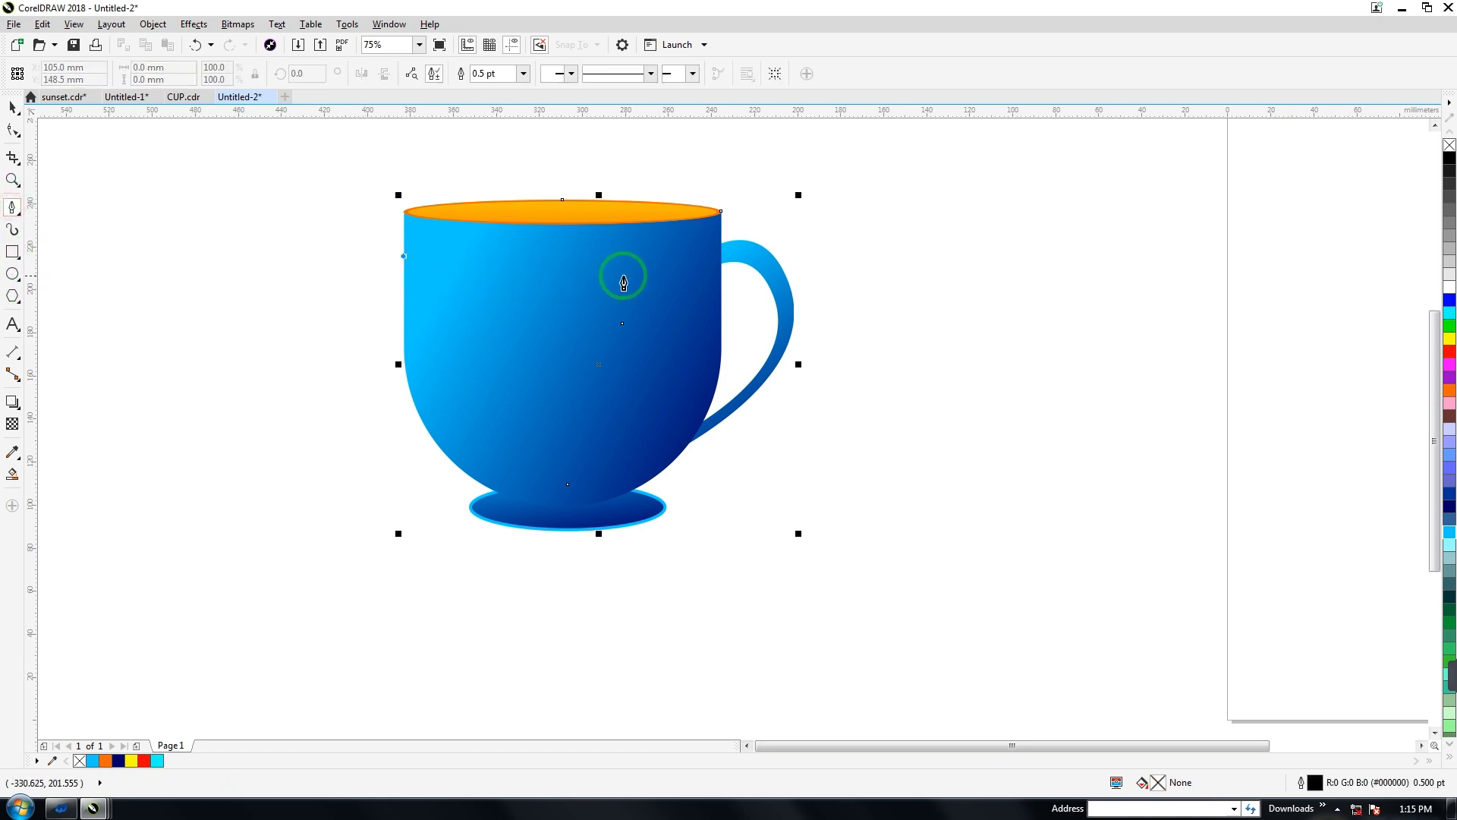
double_click(721, 257)
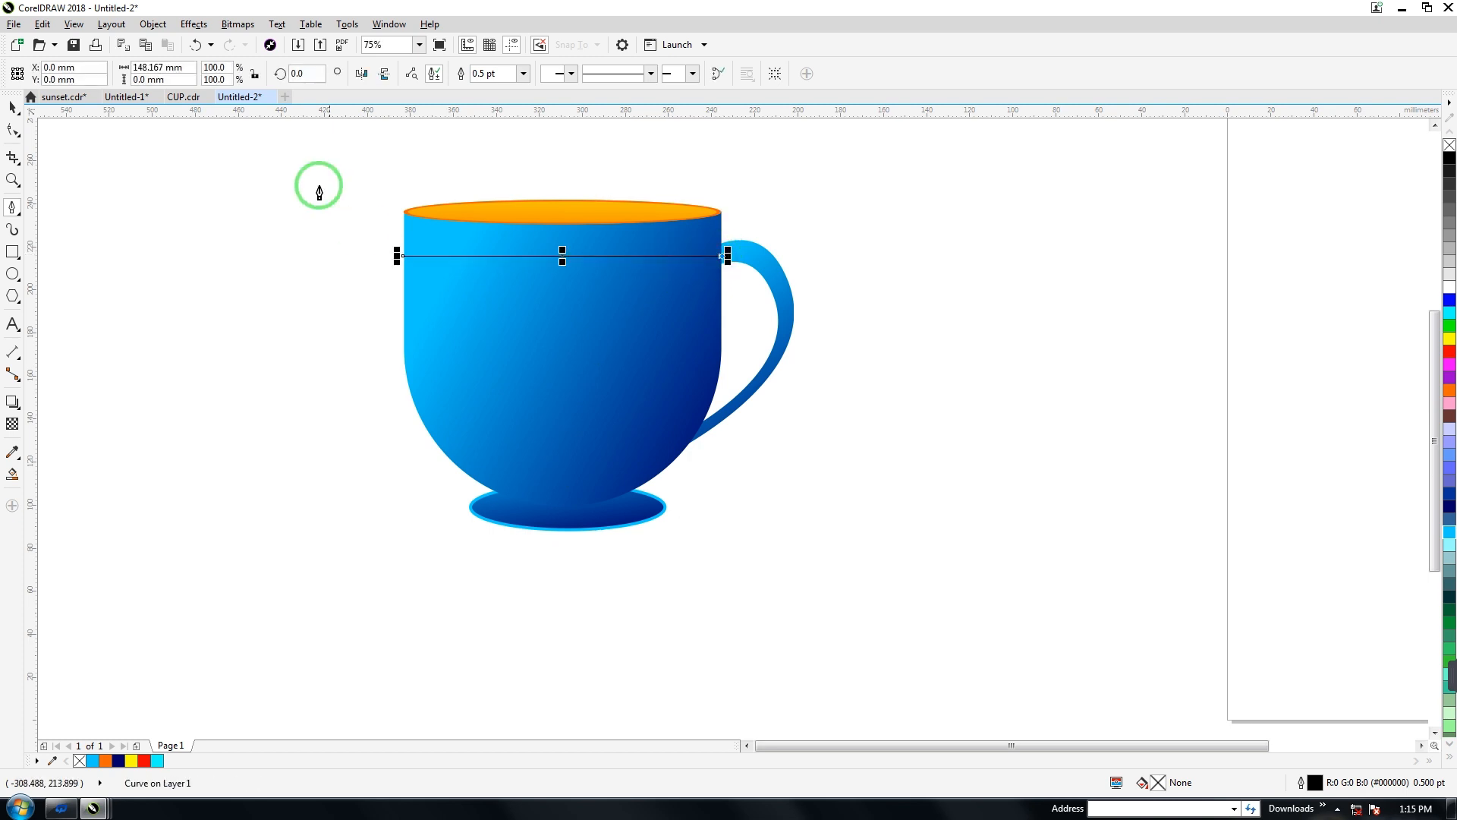
- Select the end nodes of the line below the rim and convert the line to a curve
click(13, 129)
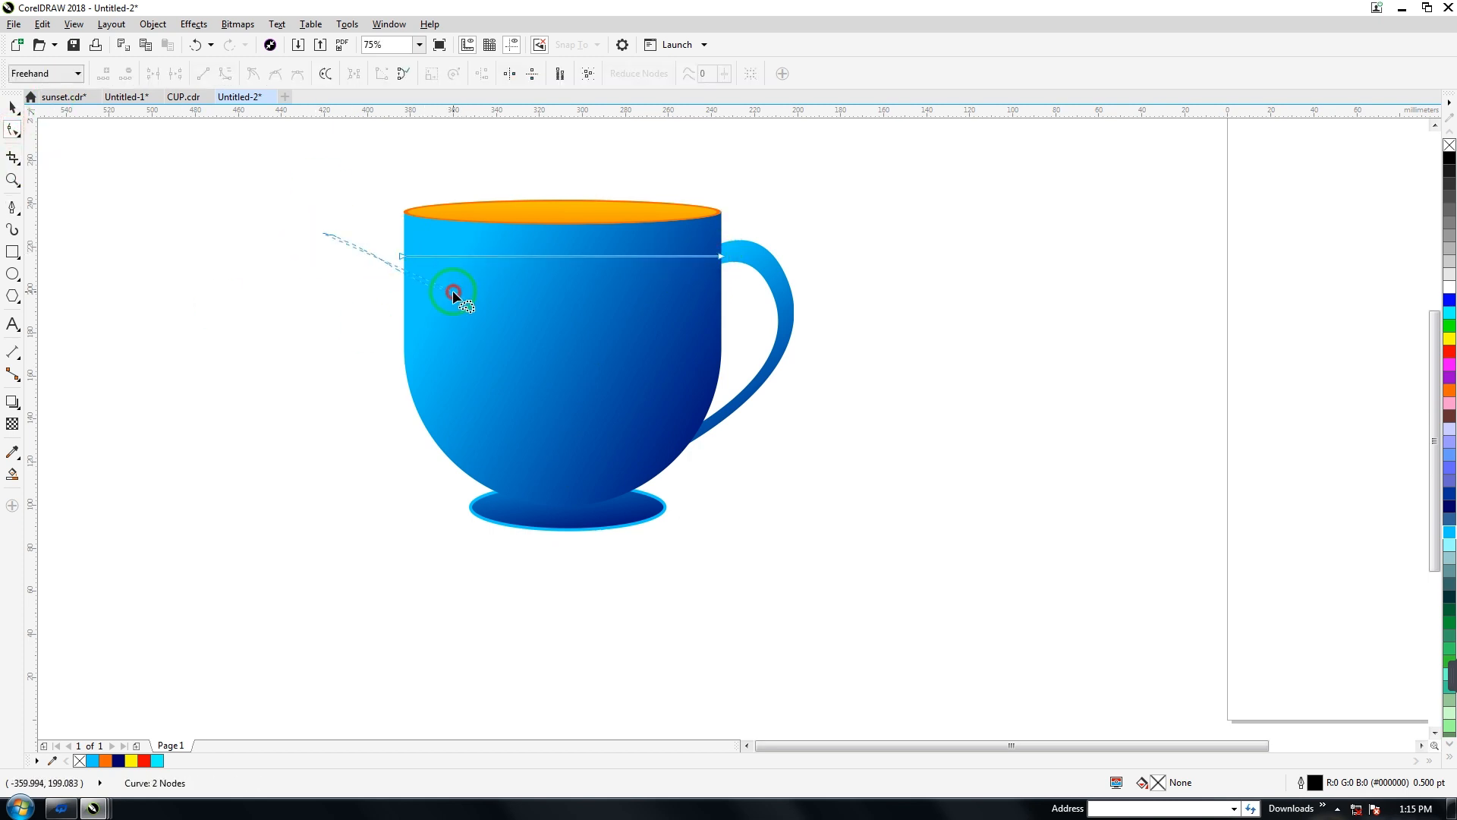
drag(452, 290, 425, 227)
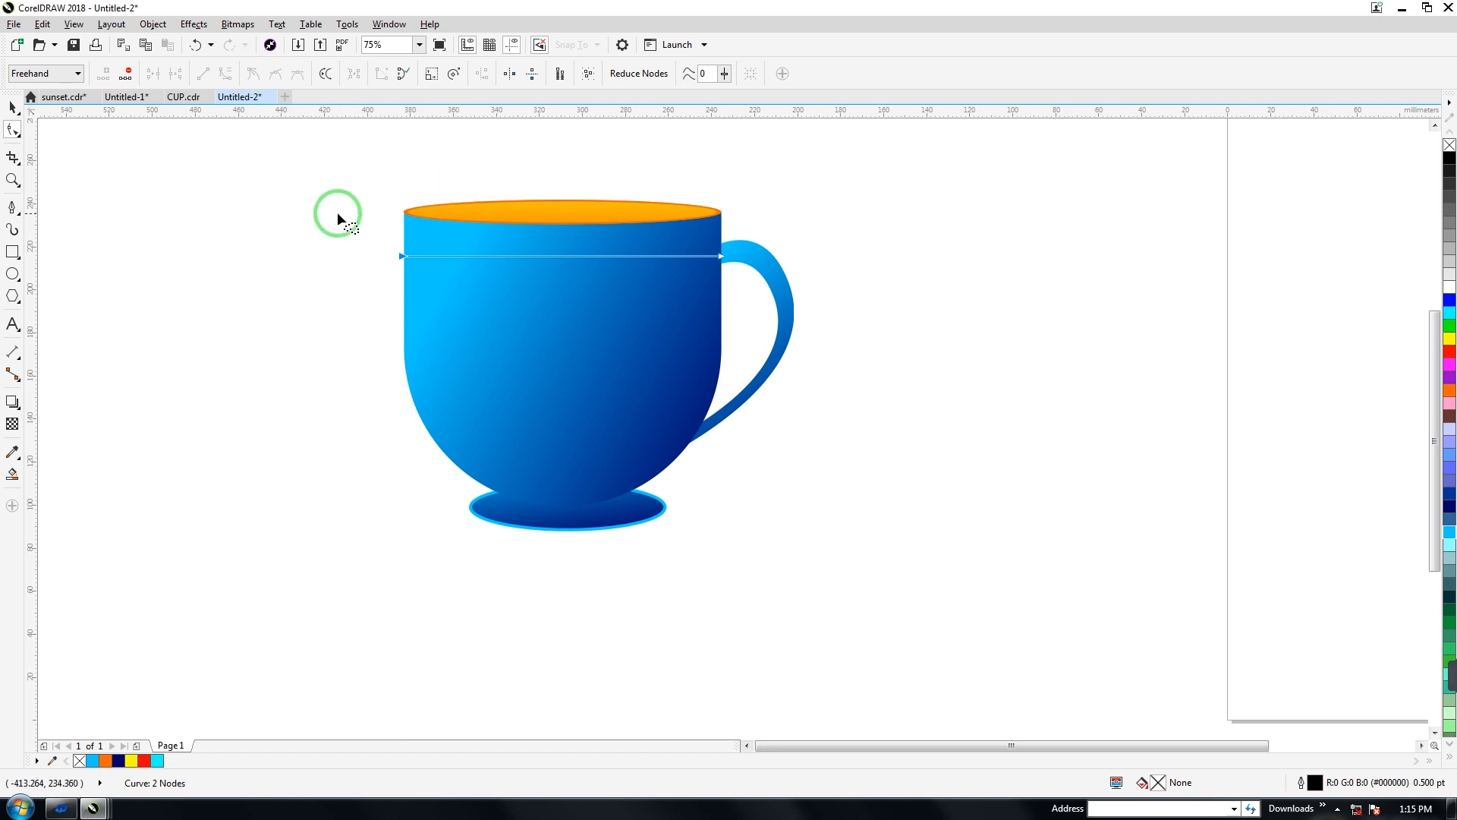
mouse_move(337, 214)
mouse_down()
mouse_move(619, 310)
mouse_move(706, 287)
mouse_up()
mouse_move(740, 226)
mouse_down()
mouse_move(752, 260)
mouse_move(678, 303)
mouse_up()
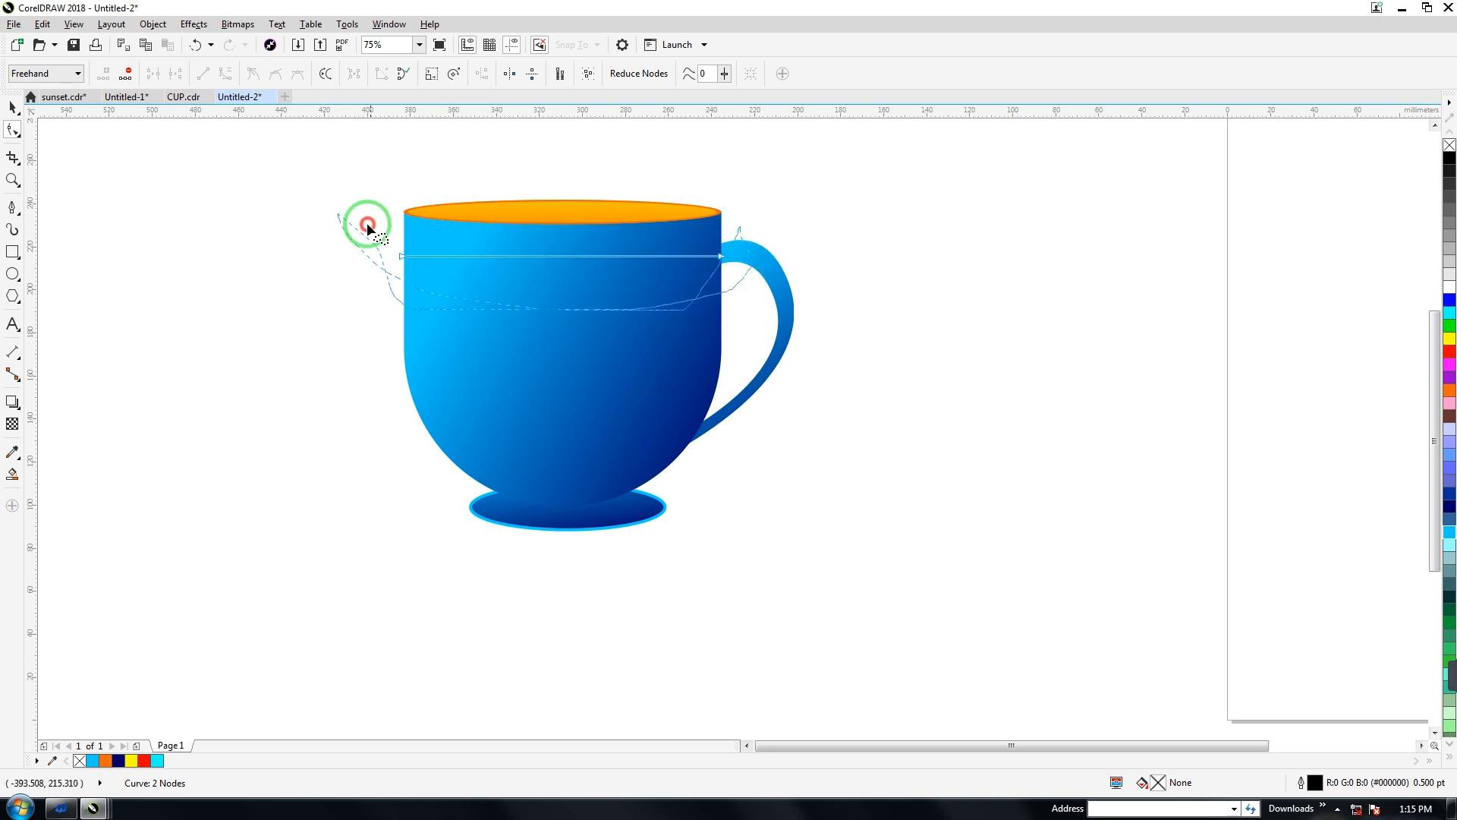
mouse_move(368, 227)
mouse_down()
mouse_move(655, 163)
mouse_move(777, 248)
mouse_move(747, 315)
mouse_up()
click(265, 233)
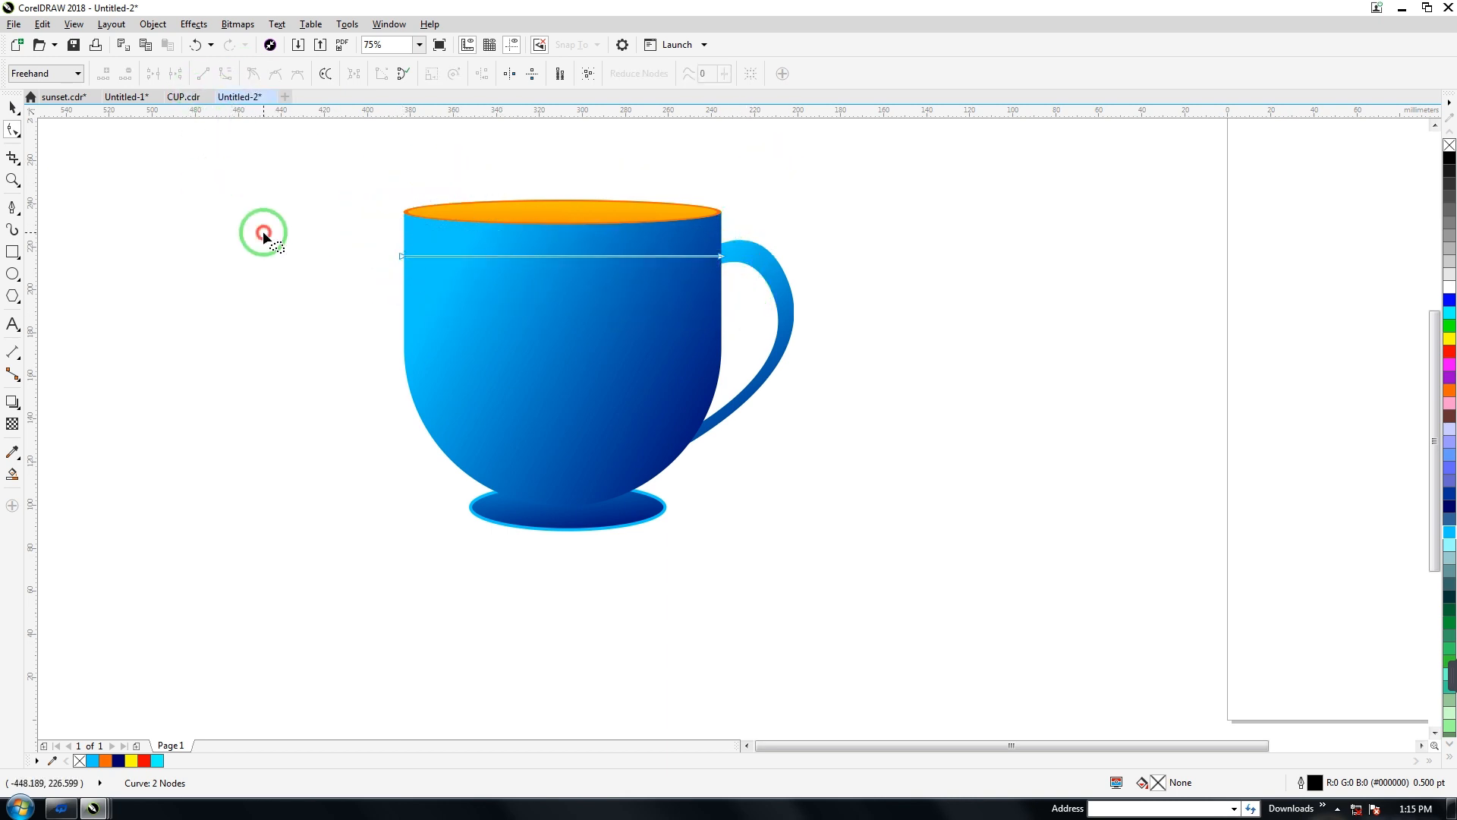
click(401, 256)
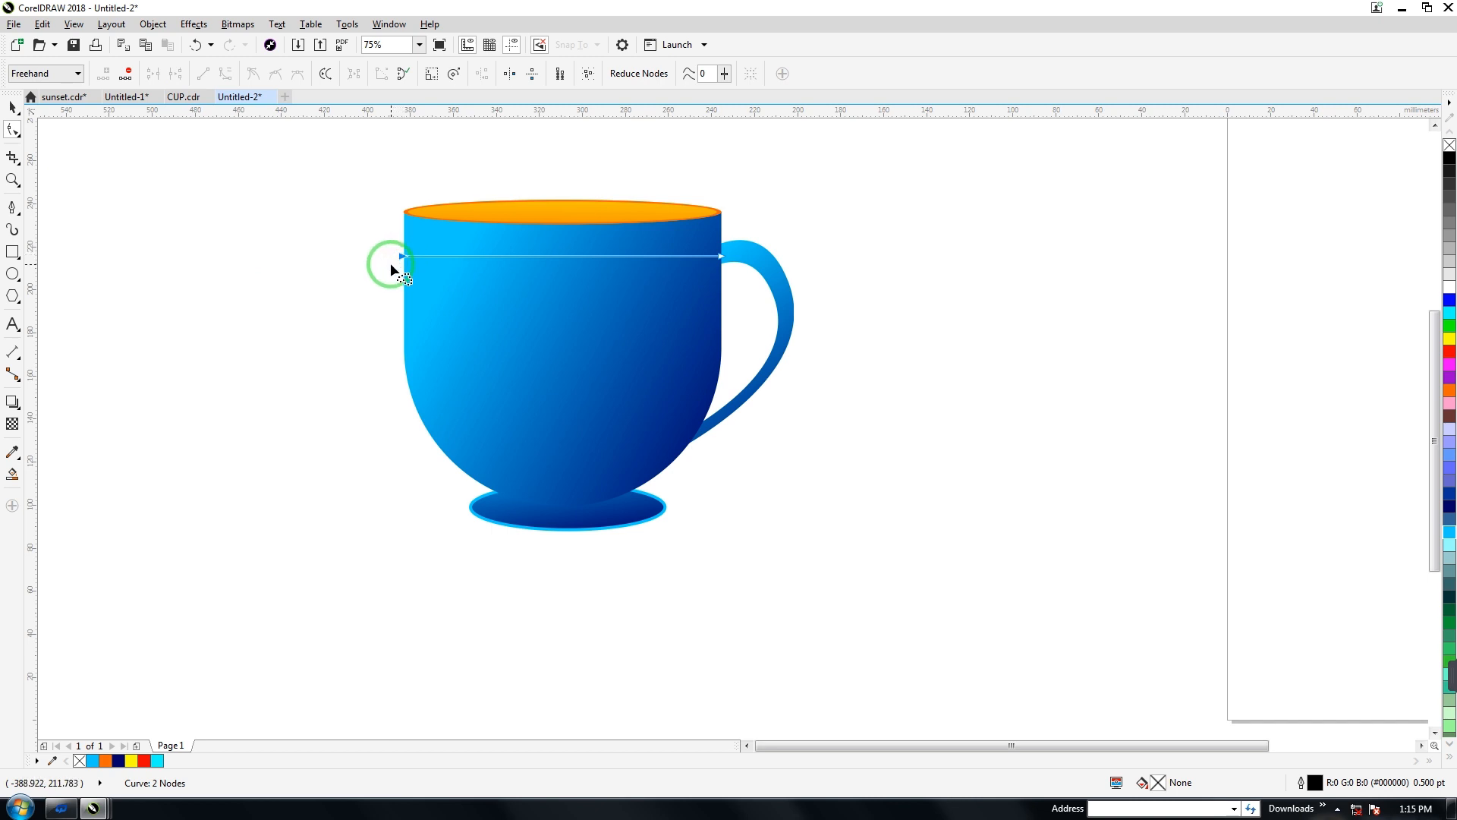
click(401, 258)
click(723, 257)
click(226, 73)
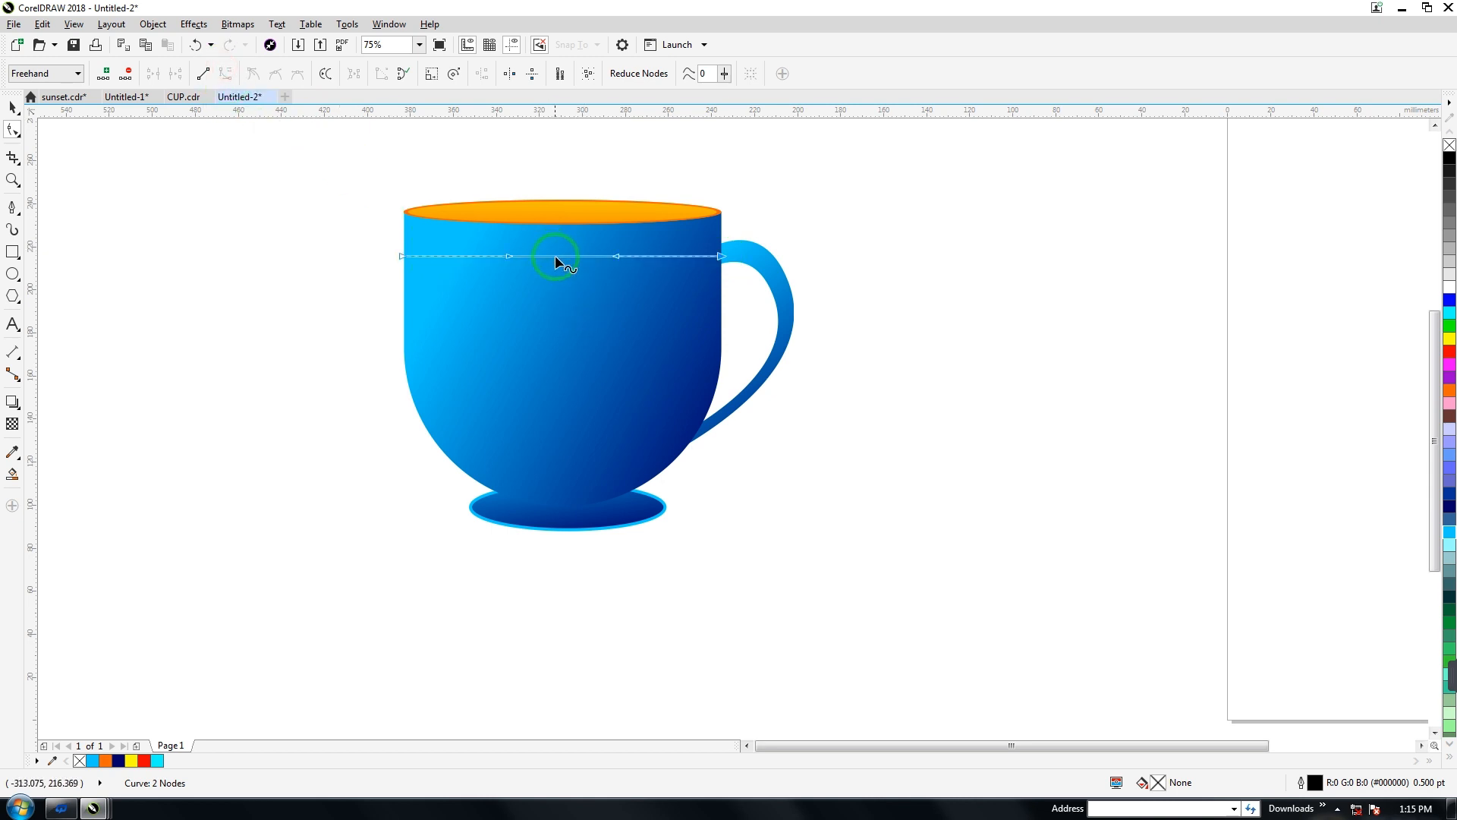
- Bend the line below the rim downward into a shallow curve and give it a 4 pt yellow outline
mouse_move(557, 256)
mouse_down()
mouse_move(542, 289)
mouse_move(548, 273)
mouse_up()
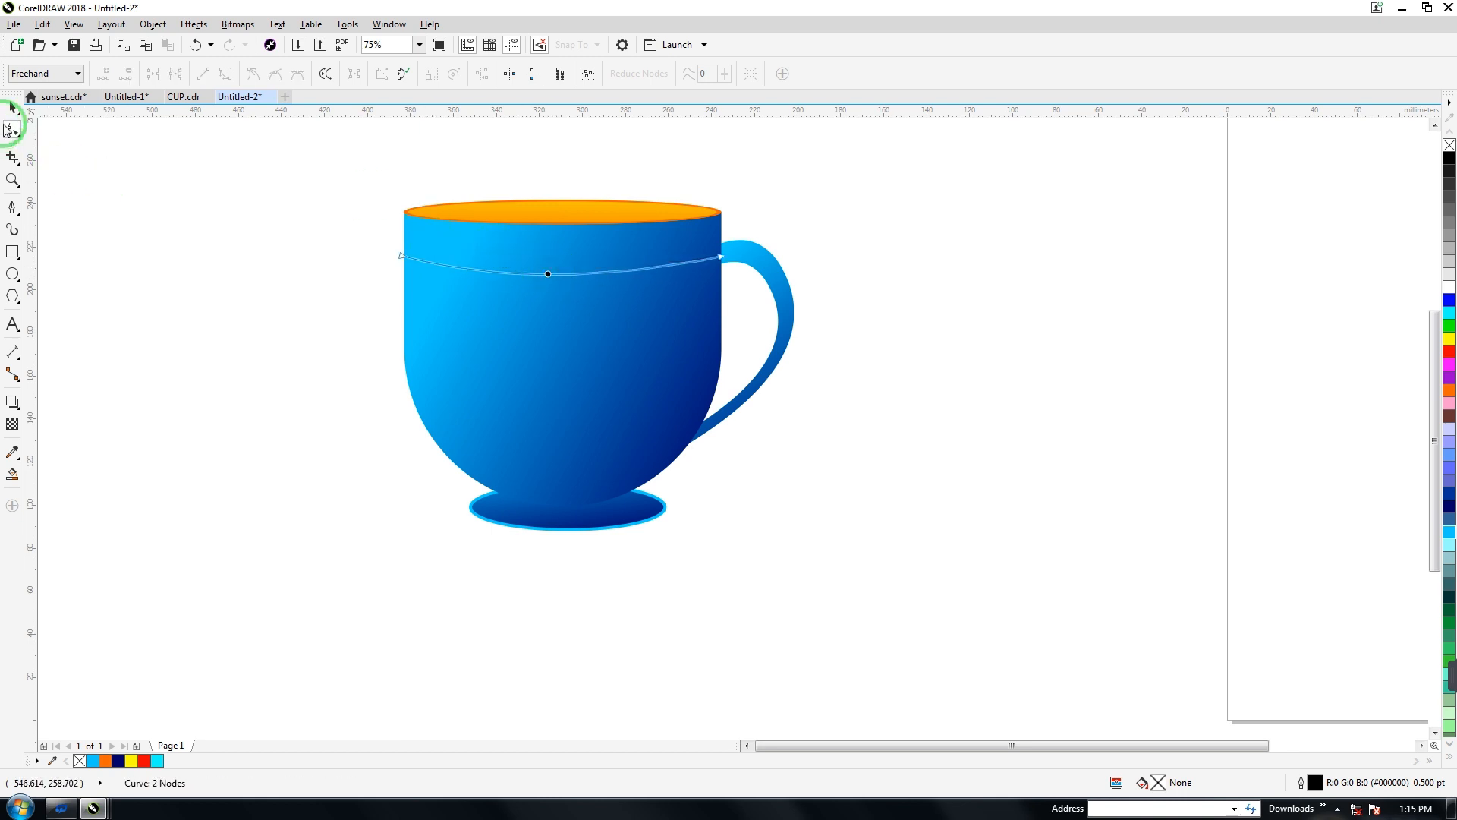
click(13, 107)
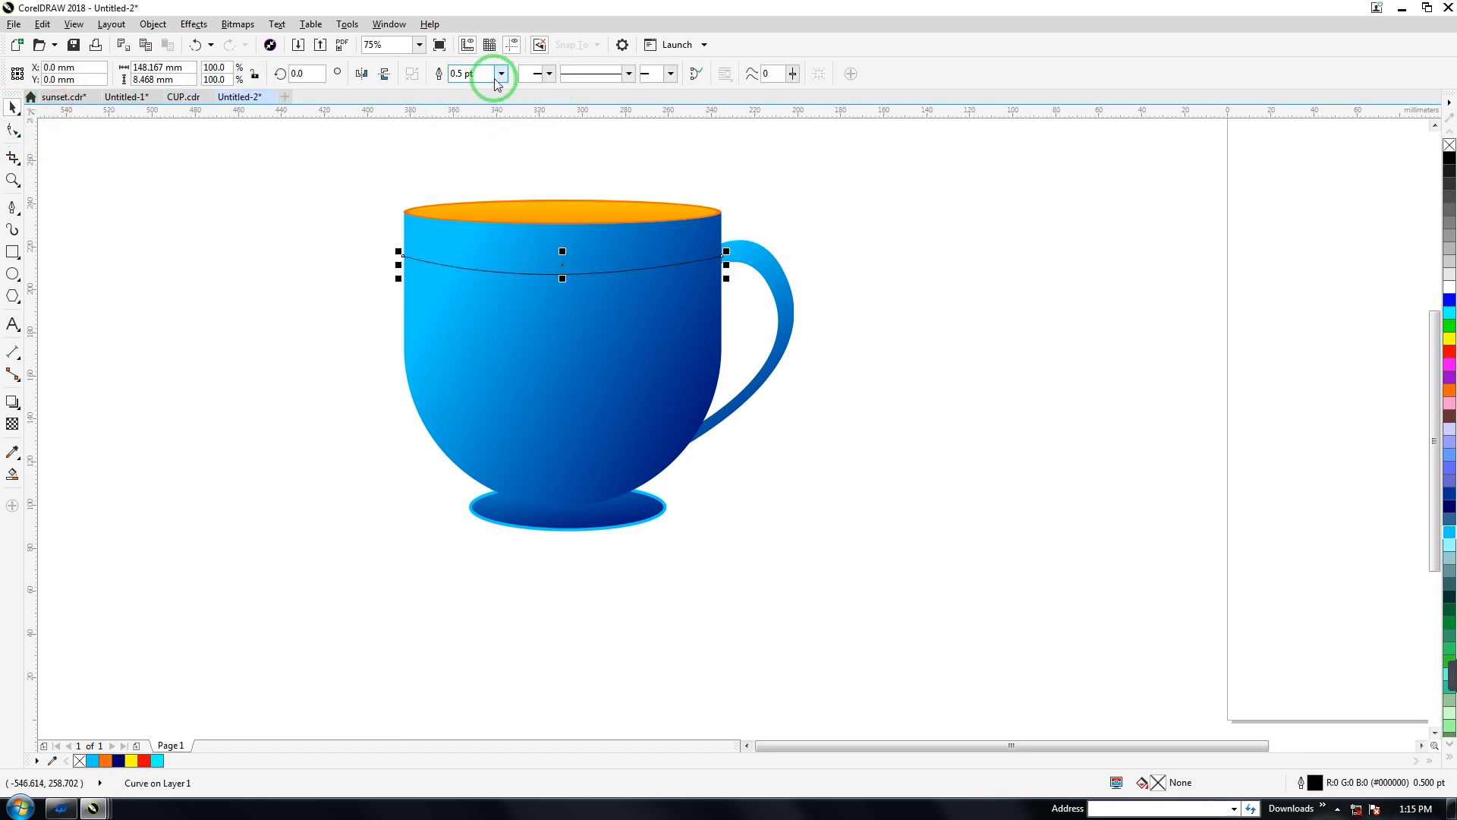
click(496, 79)
click(460, 180)
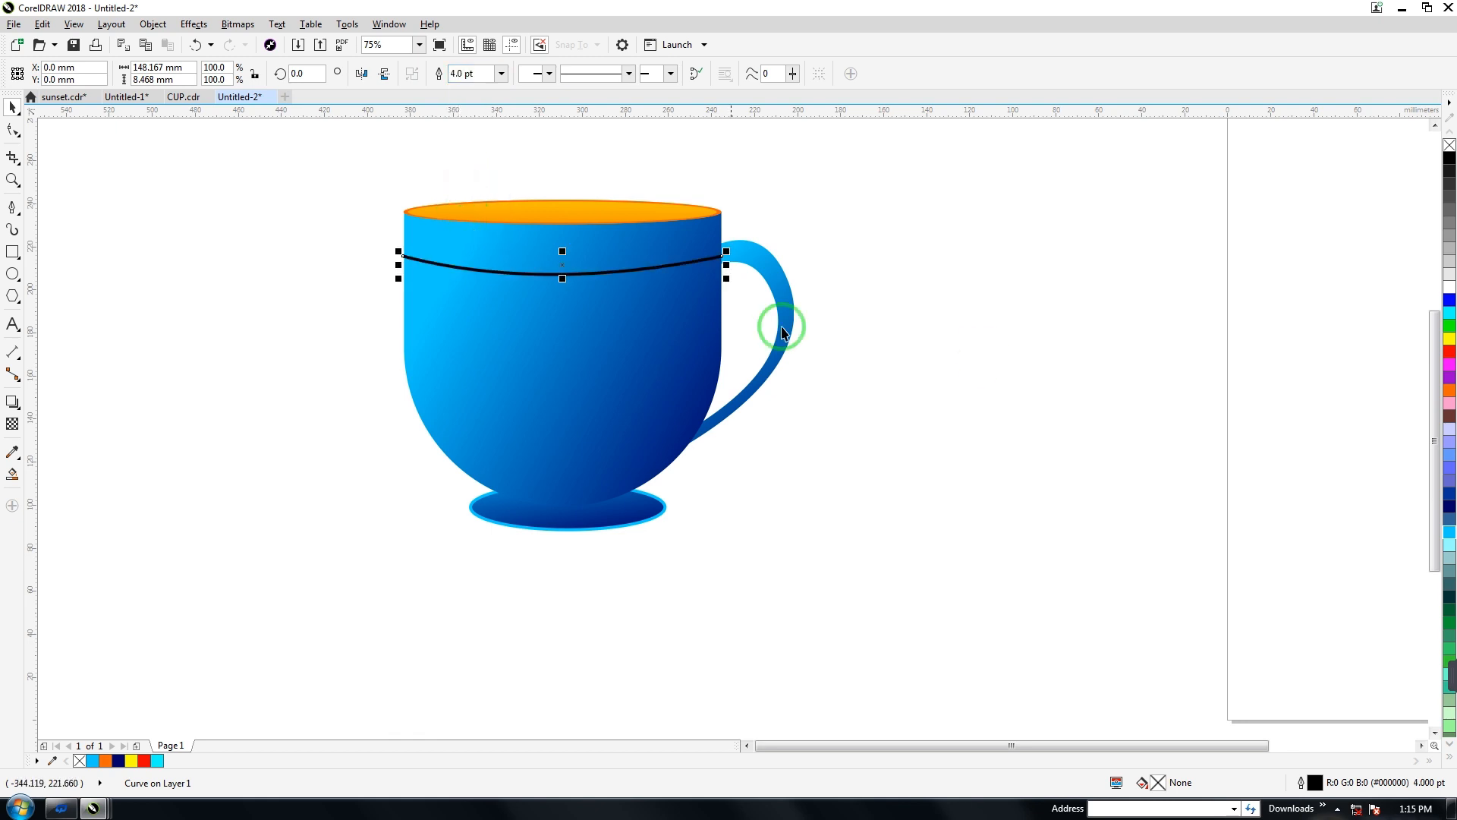
right_click(1449, 338)
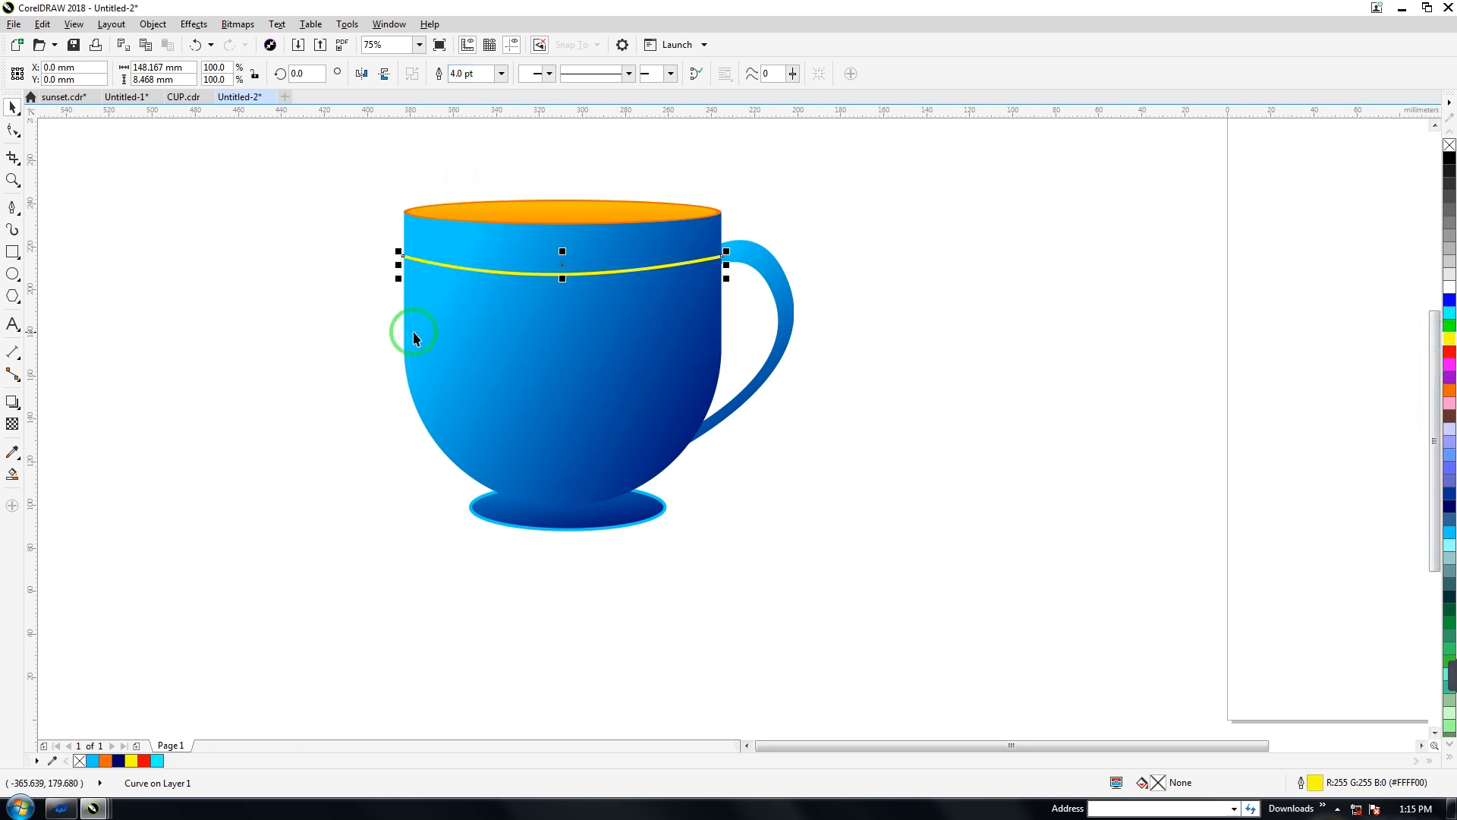
- Duplicate the yellow curve twice, one copy below it and one midway between, and set the middle curve's outline to 1.5 pt
key(ctrl+d)
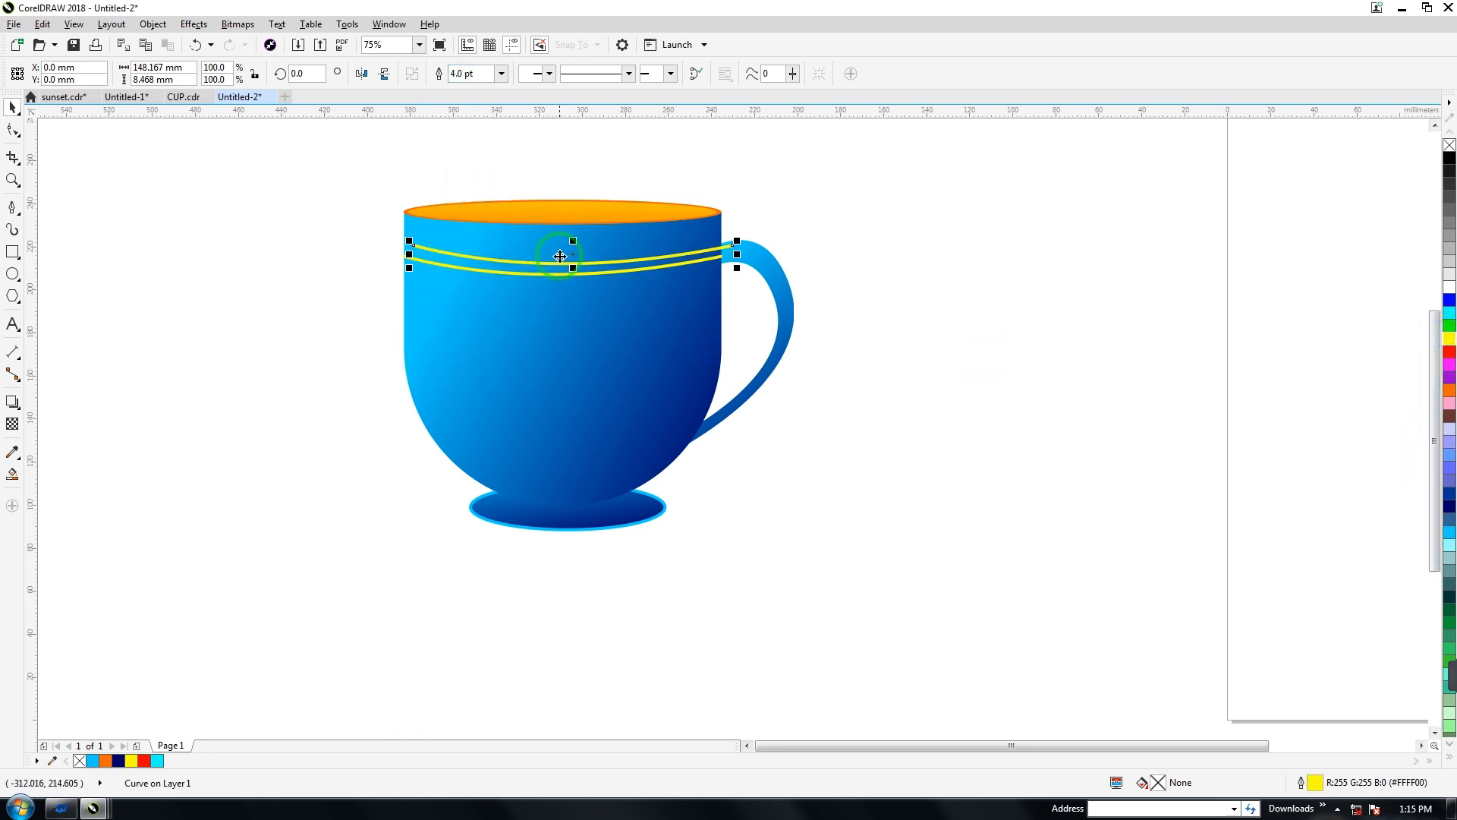
drag(569, 255, 557, 294)
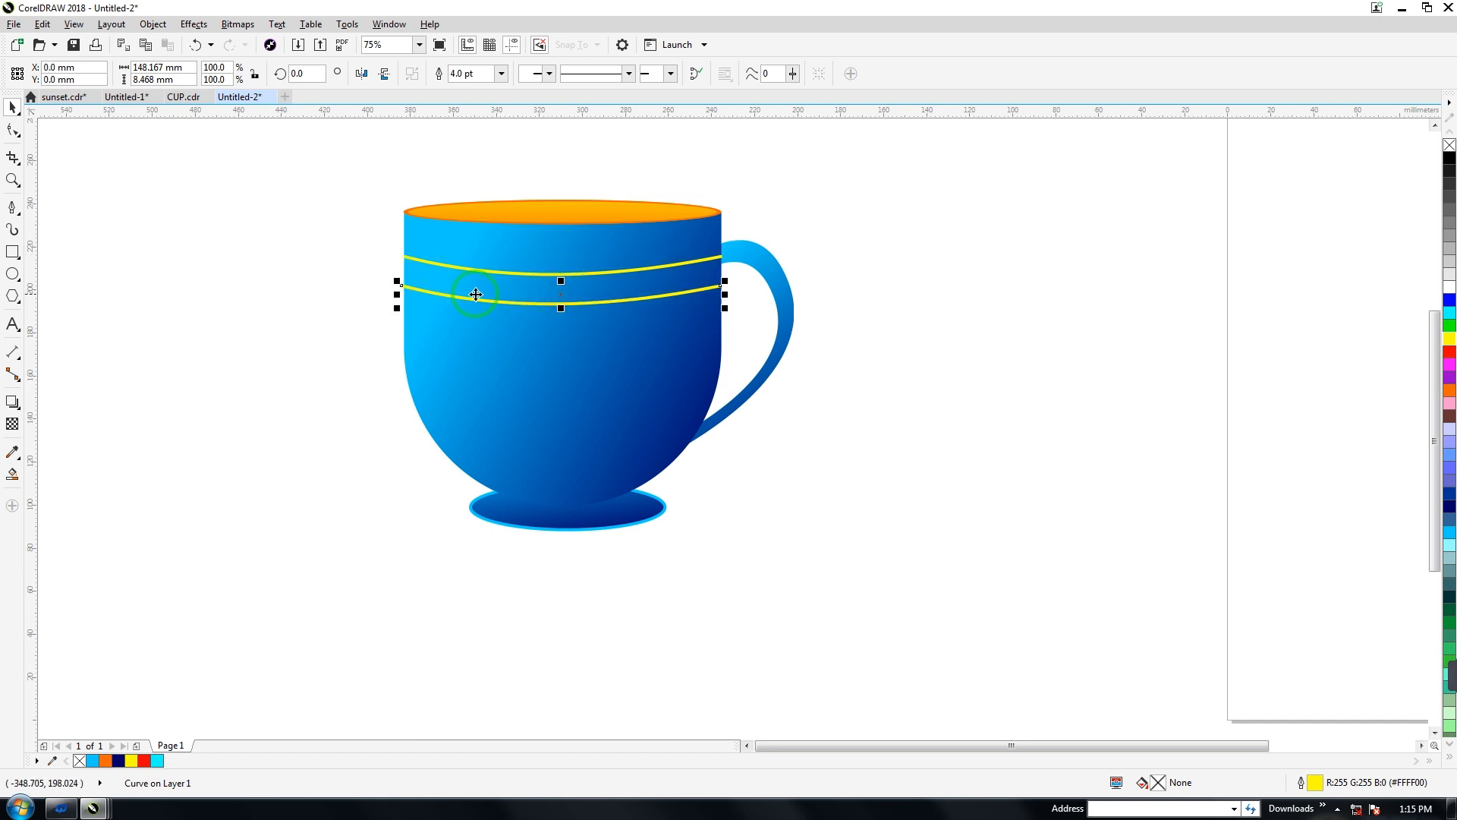
key(ctrl+d)
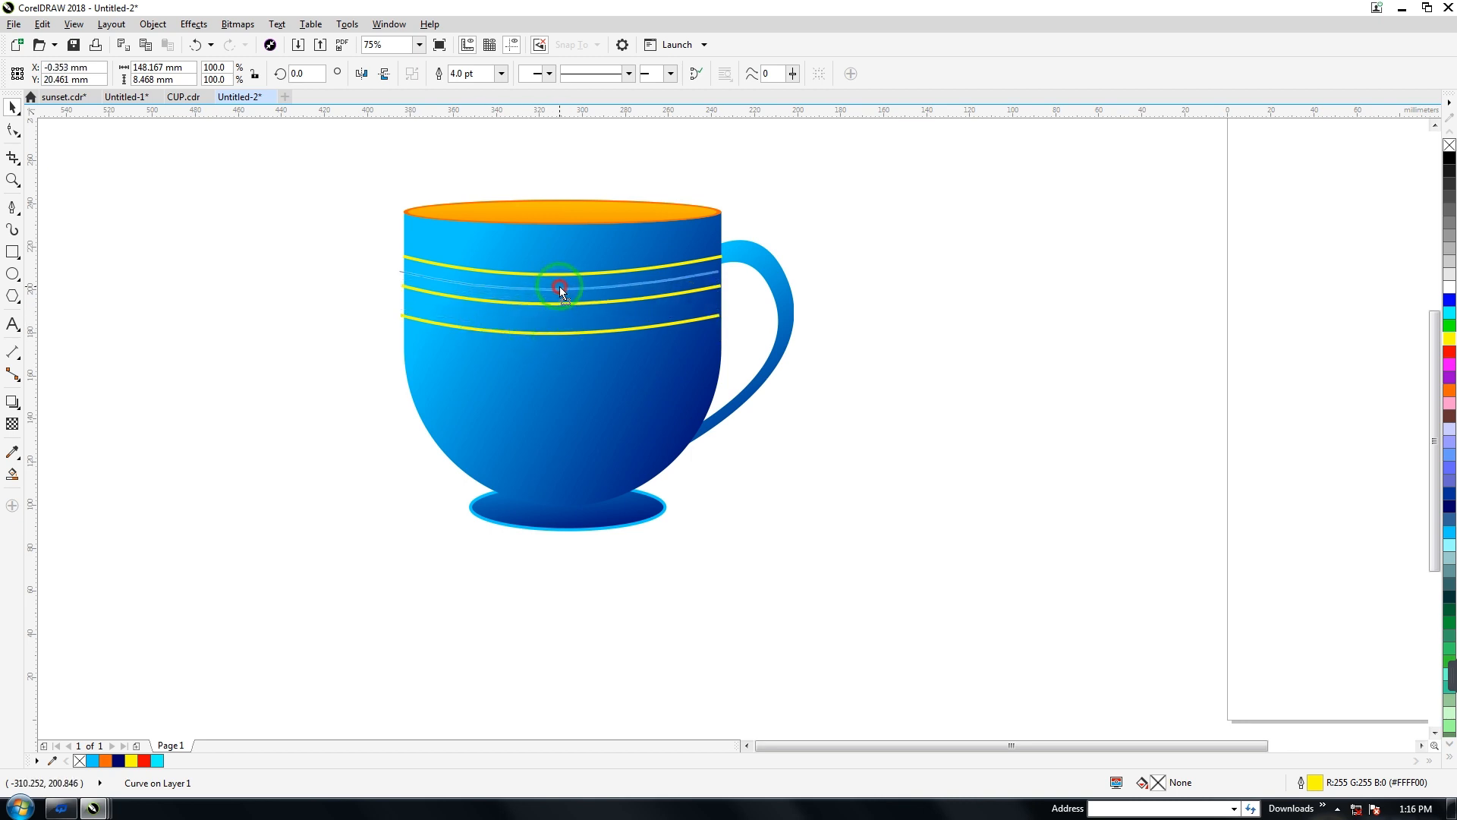
drag(559, 286, 562, 287)
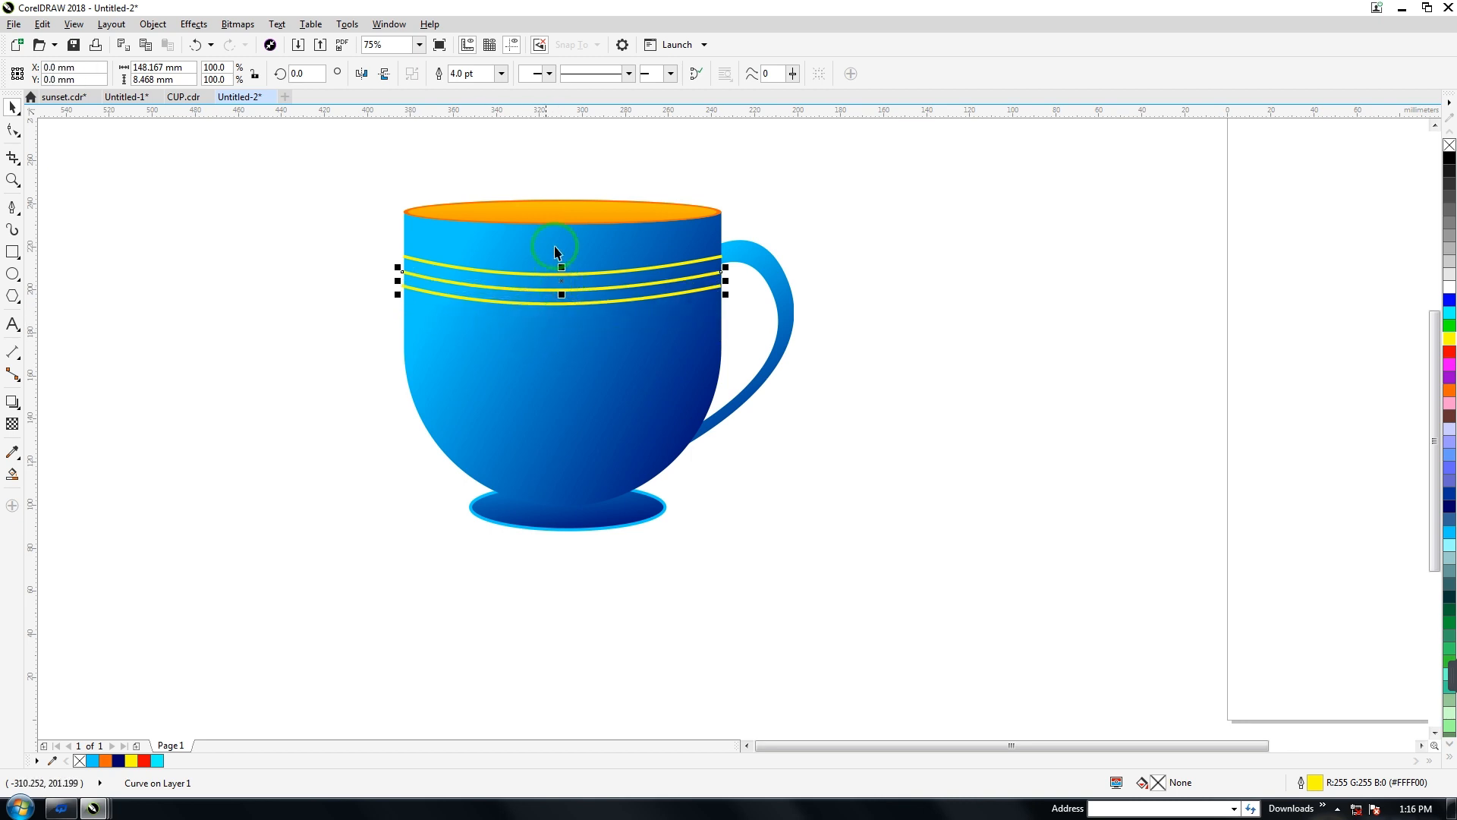
click(500, 74)
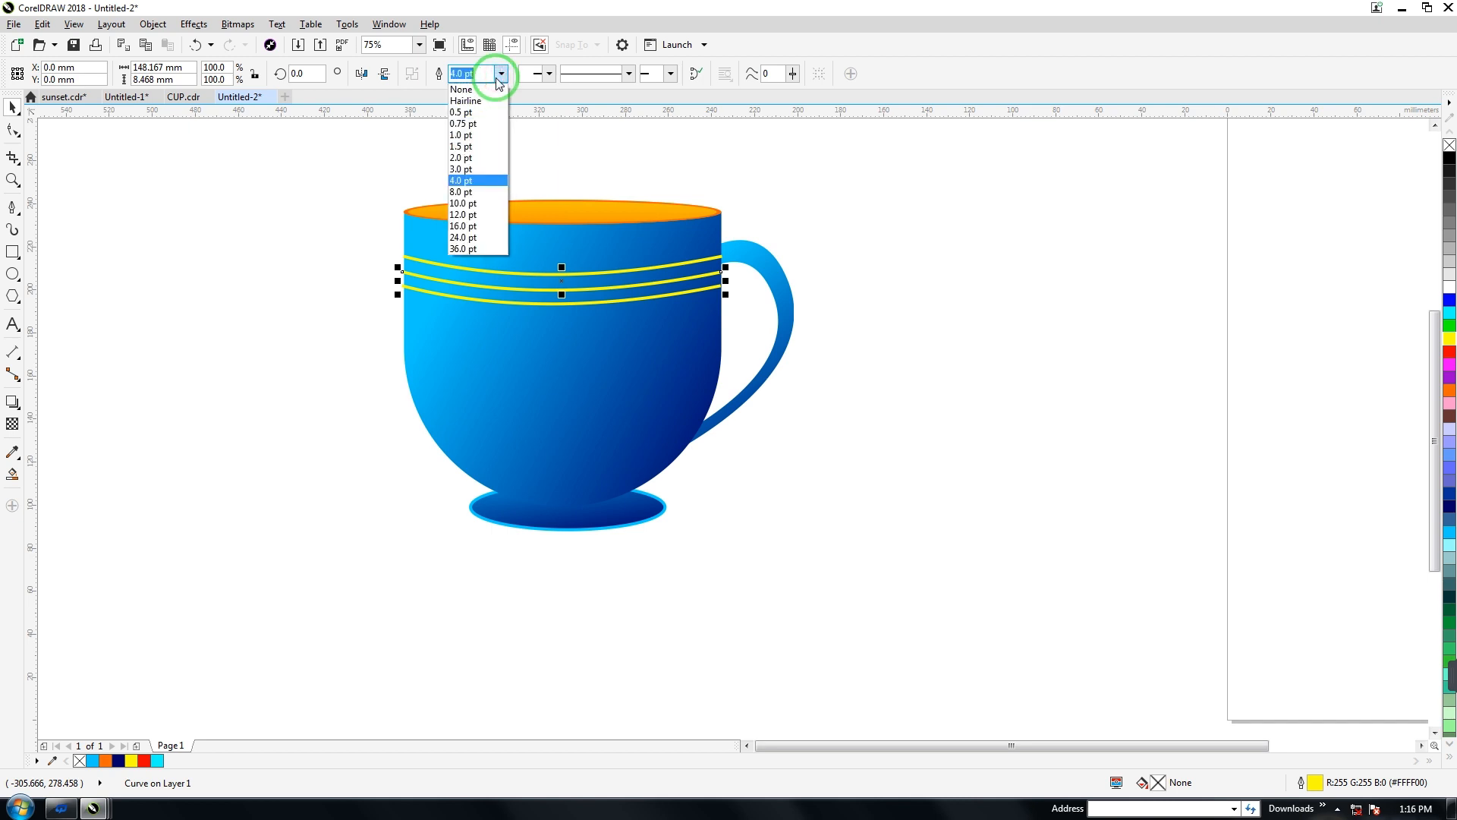
click(468, 147)
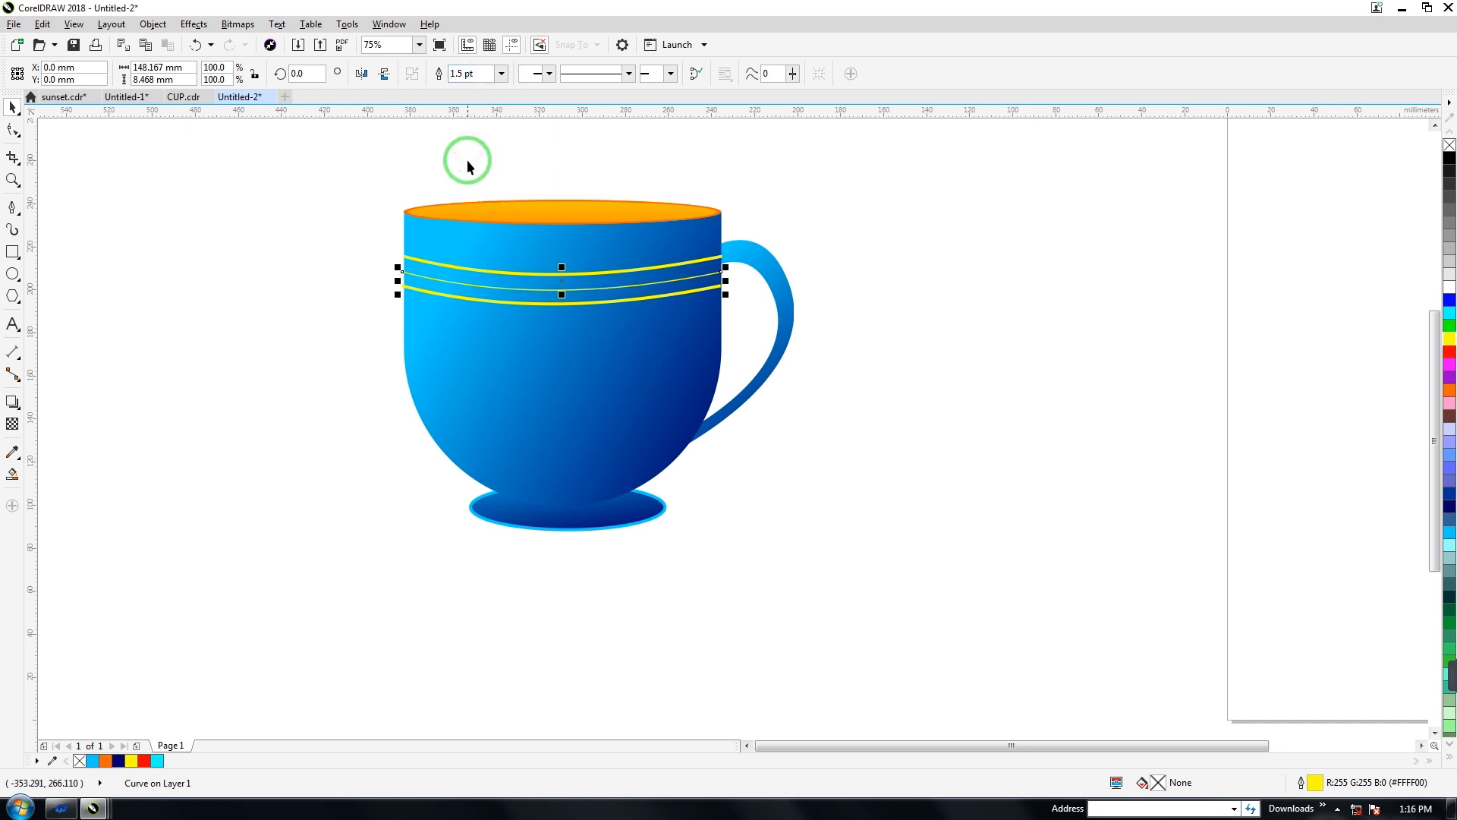
- Group the three yellow curves and place a duplicate group across the lower cup body, narrowed to about 142 mm wide
click(322, 203)
drag(302, 237, 733, 319)
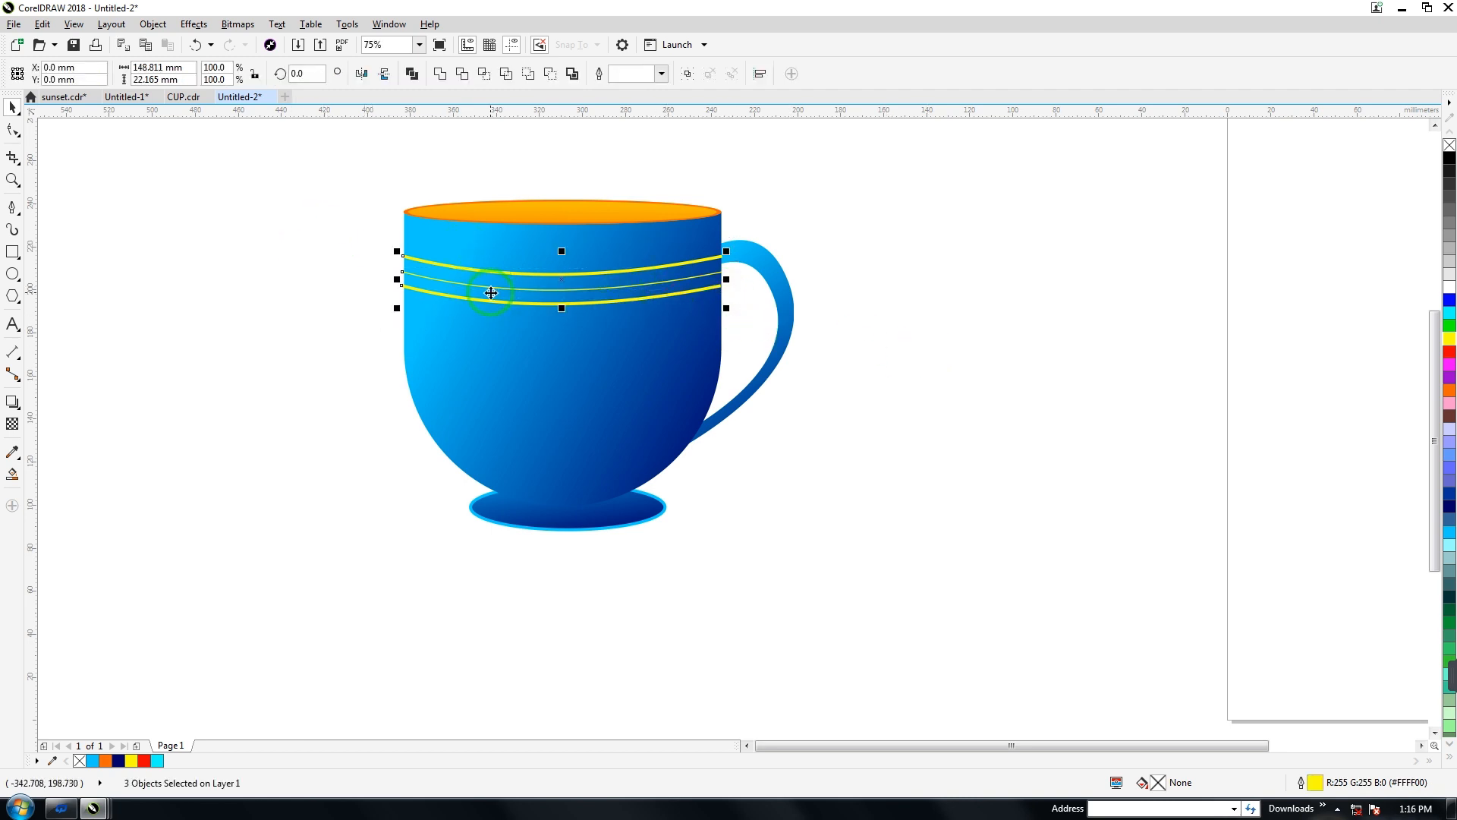
key(ctrl+g)
key(ctrl+d)
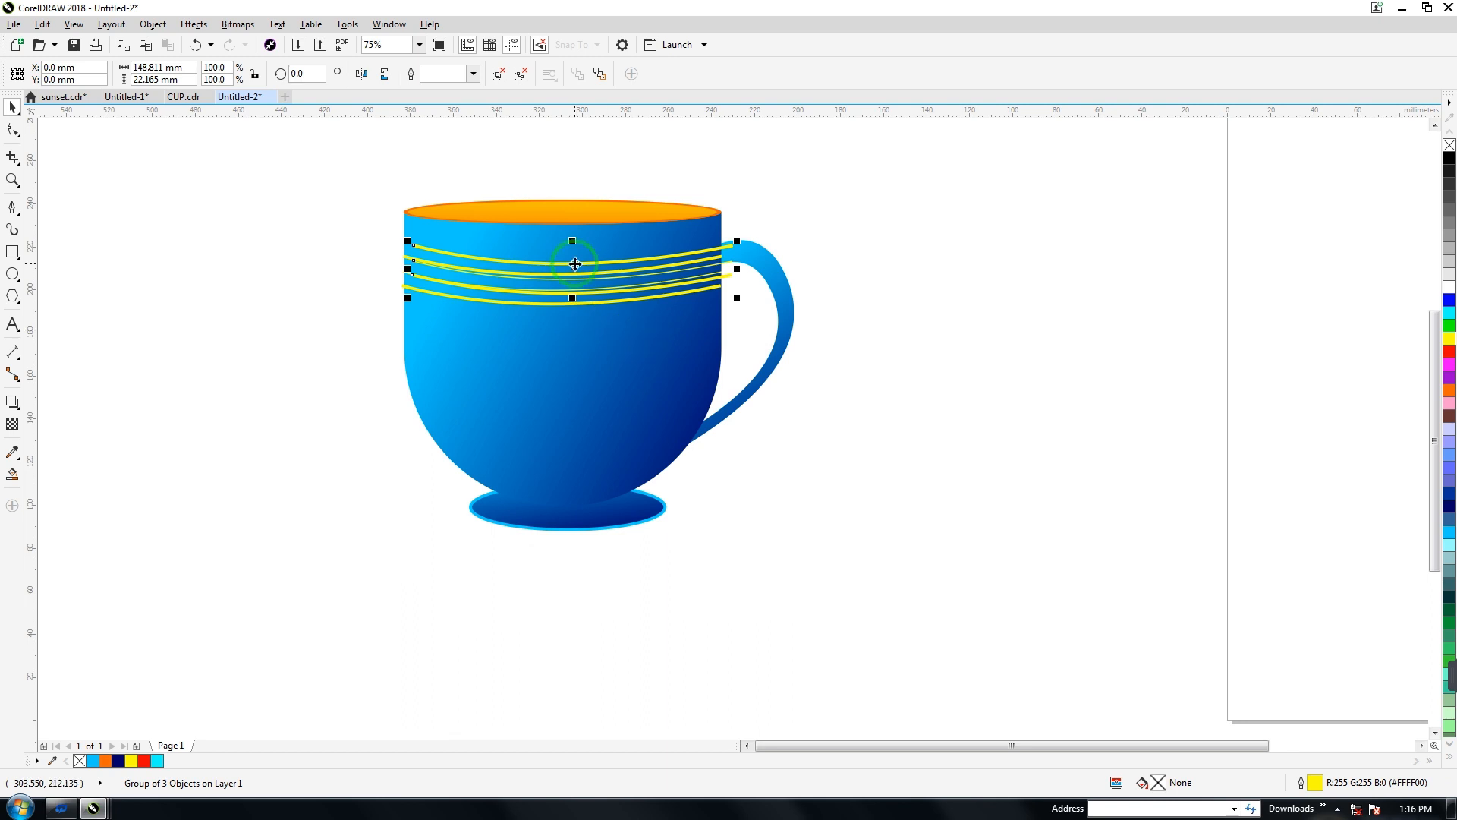
drag(575, 263, 568, 390)
drag(732, 395, 721, 396)
drag(401, 395, 401, 393)
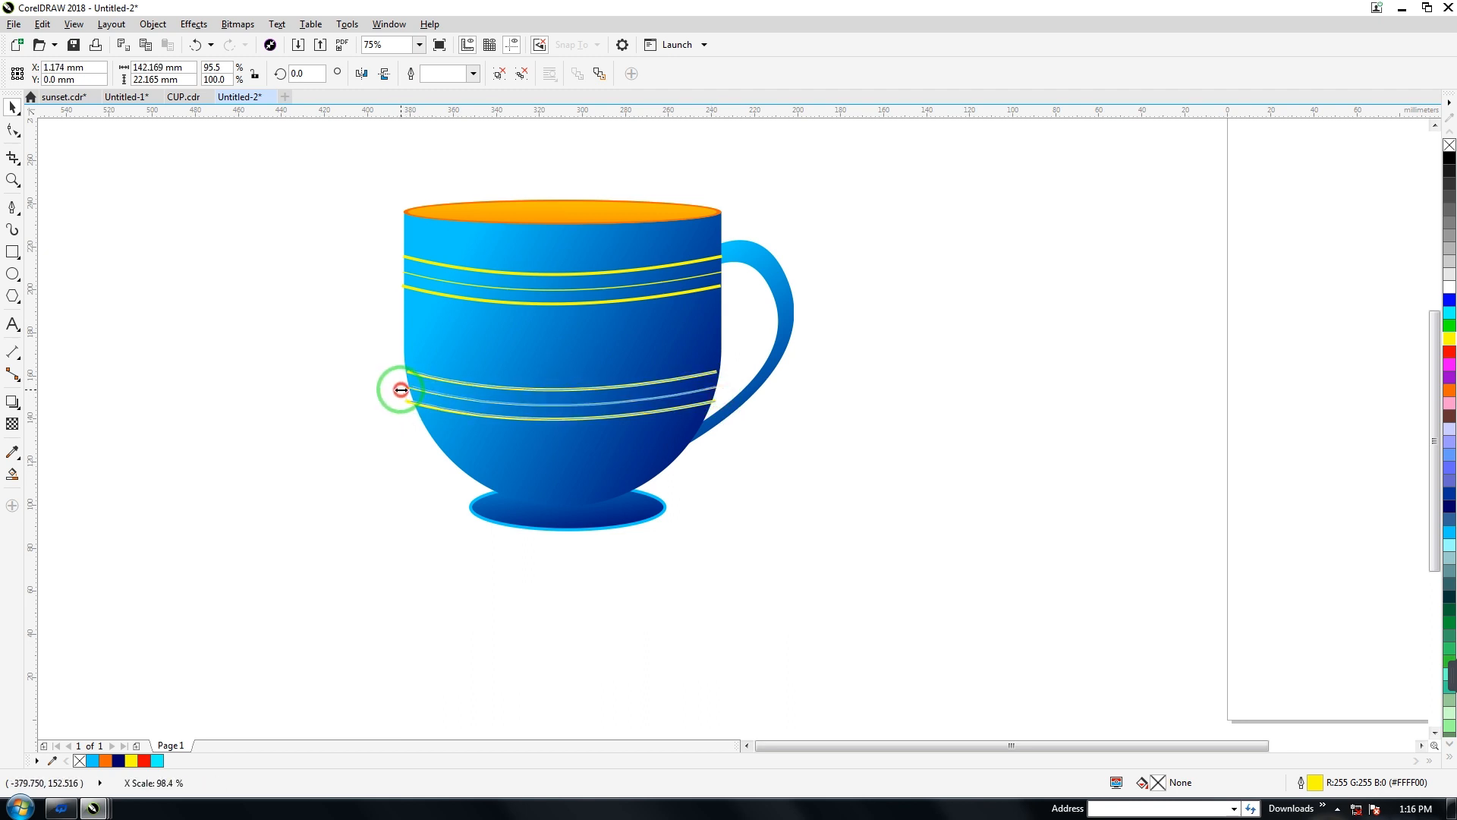
drag(401, 392, 399, 392)
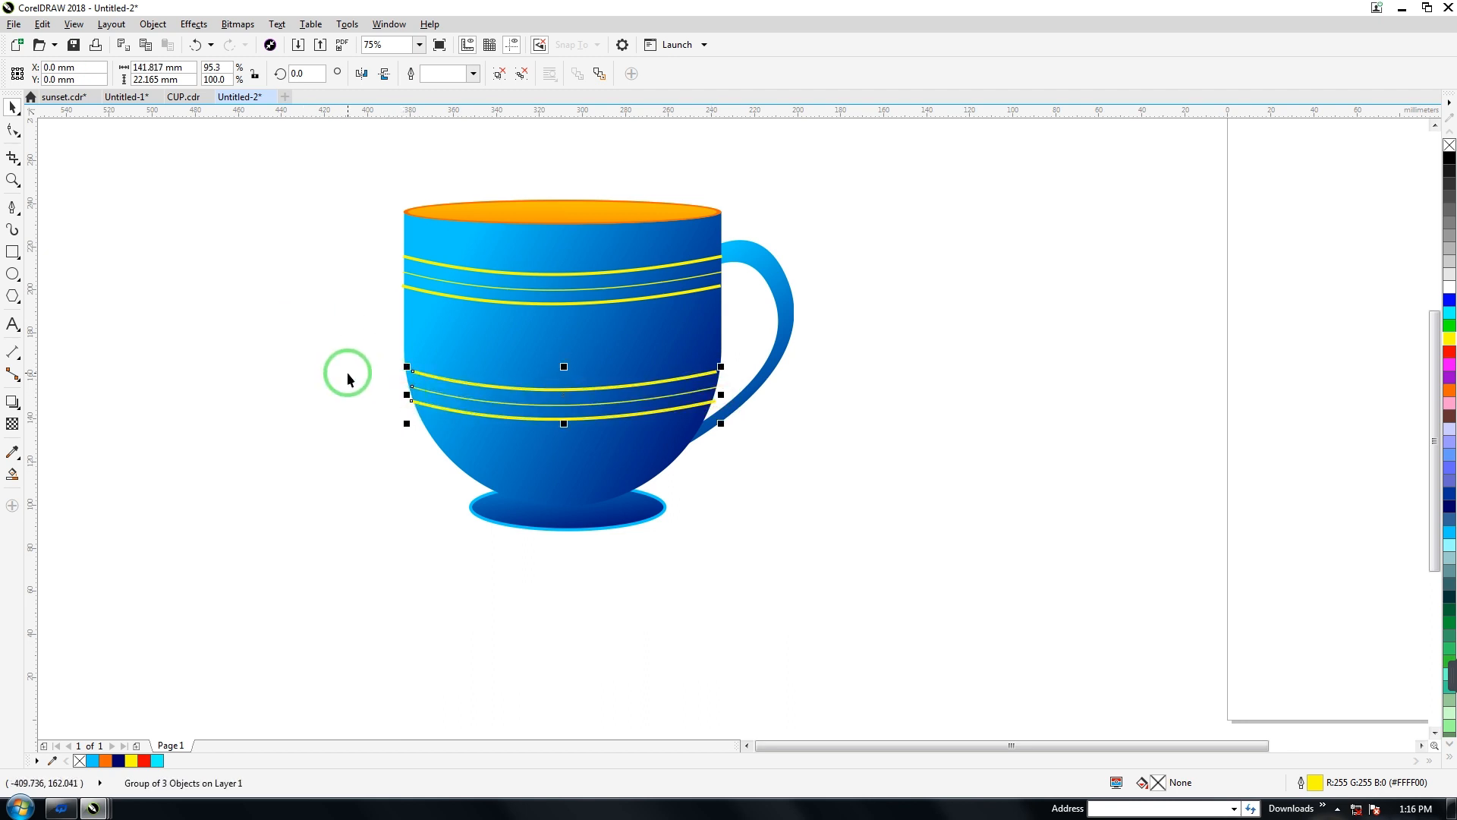
- Extend the left end of the lower stripe group's top curve to the edge of the cup body
click(15, 134)
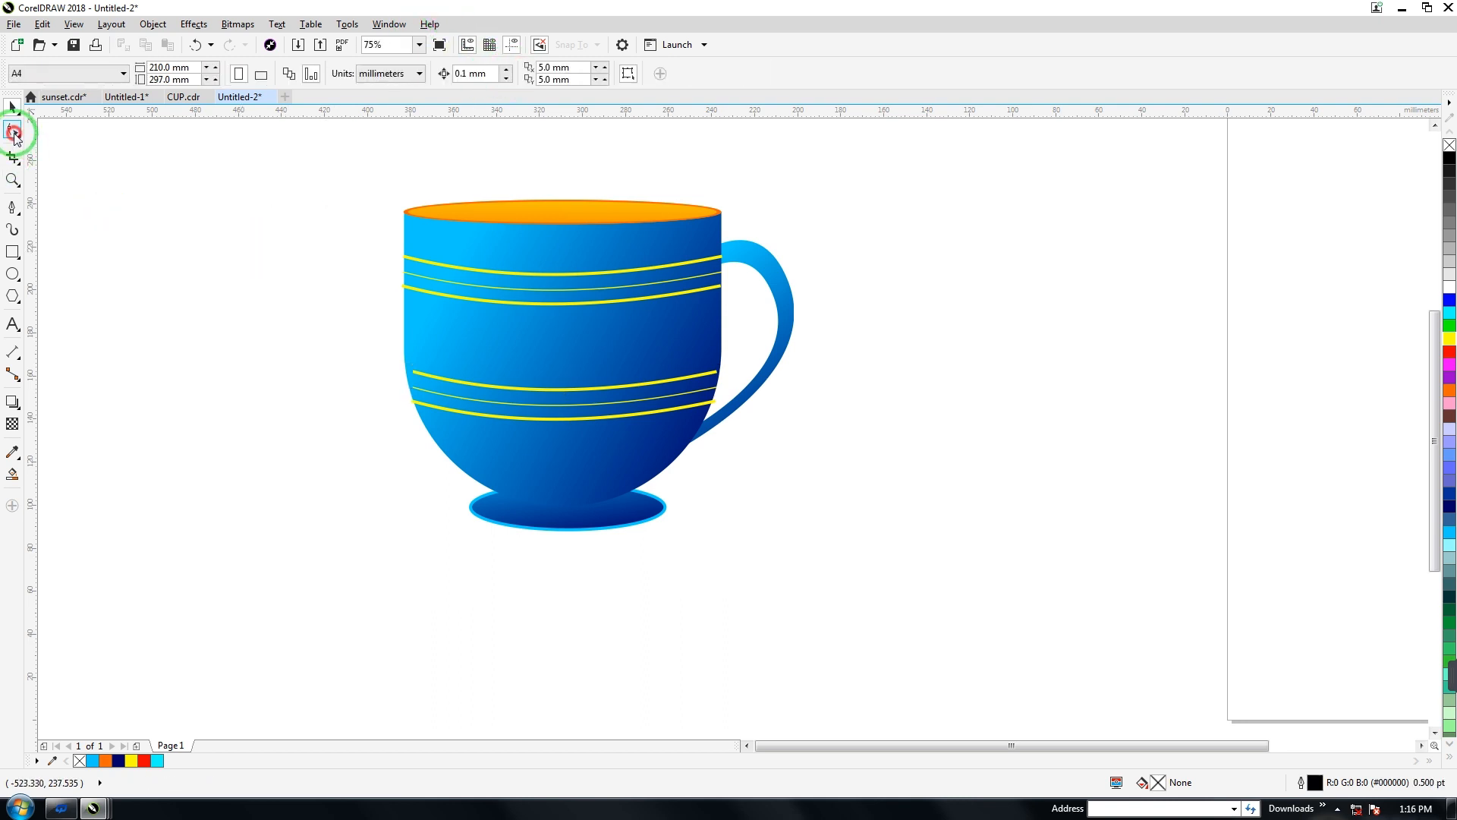
click(413, 372)
drag(414, 372, 406, 368)
drag(415, 389, 403, 368)
click(412, 371)
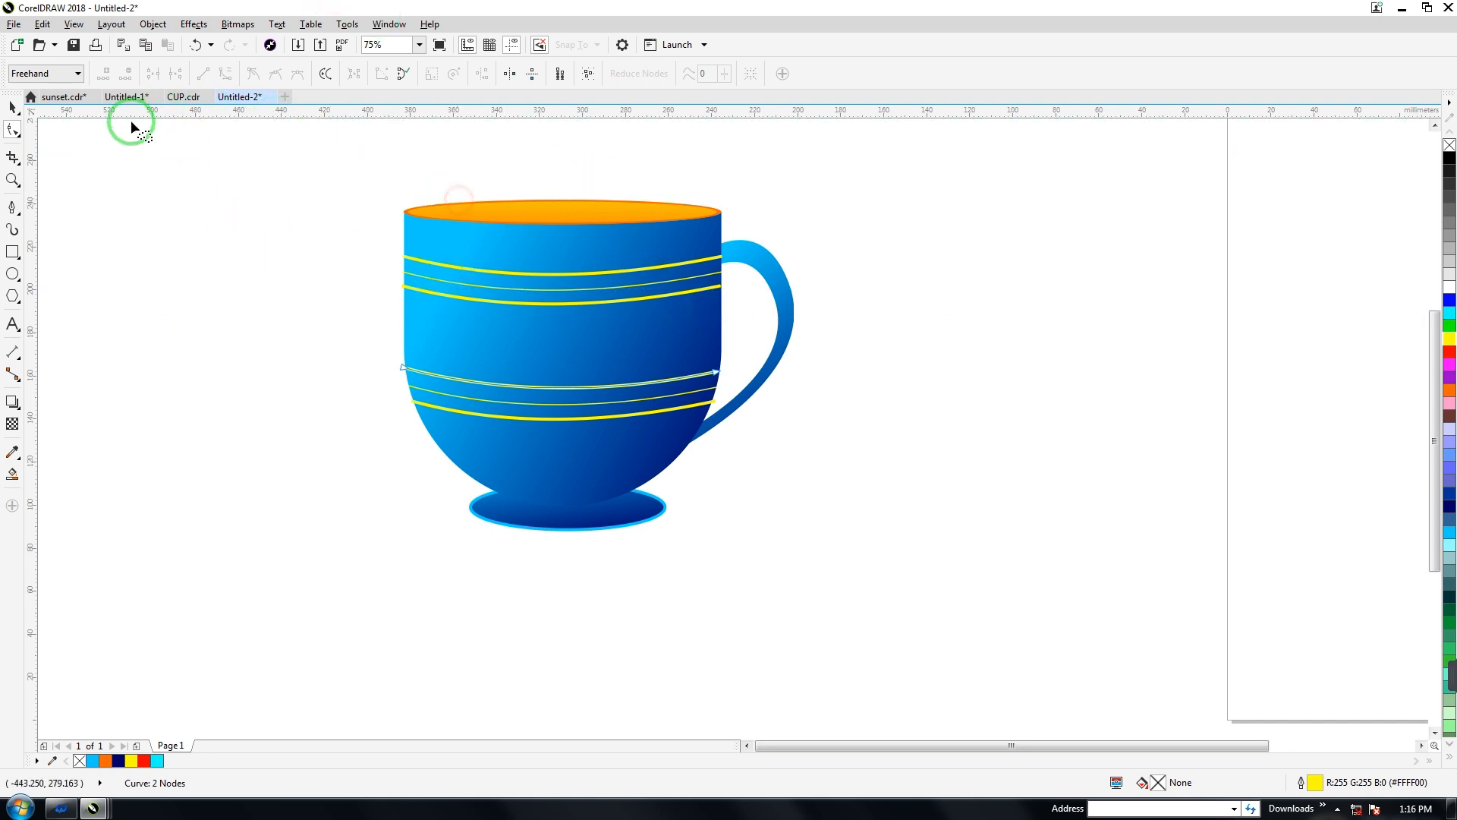
- Group the whole cup with its stripes and place a copy of it to the right
click(10, 109)
drag(864, 608, 865, 607)
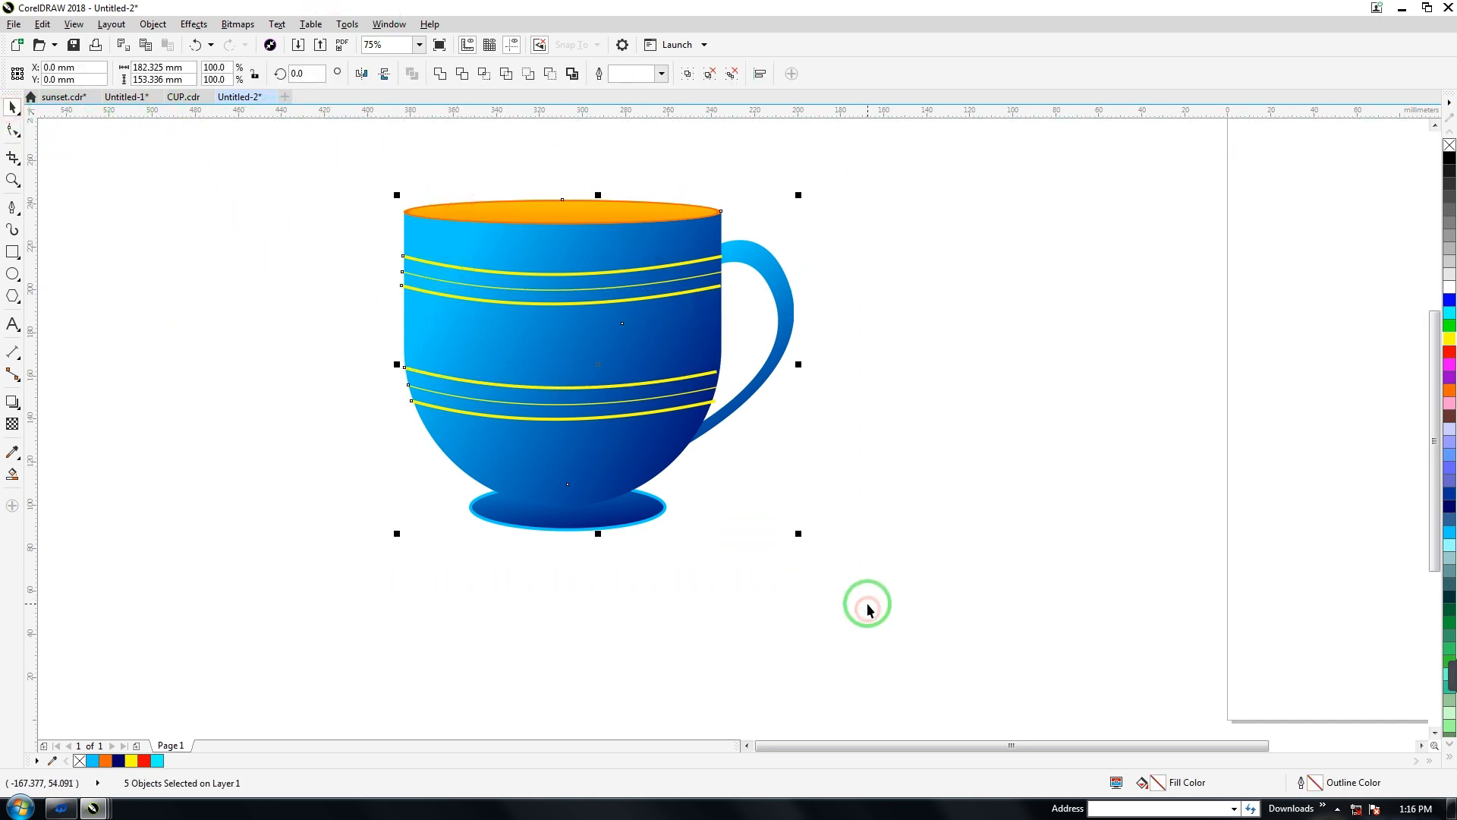
key(ctrl+g)
drag(607, 379, 873, 458)
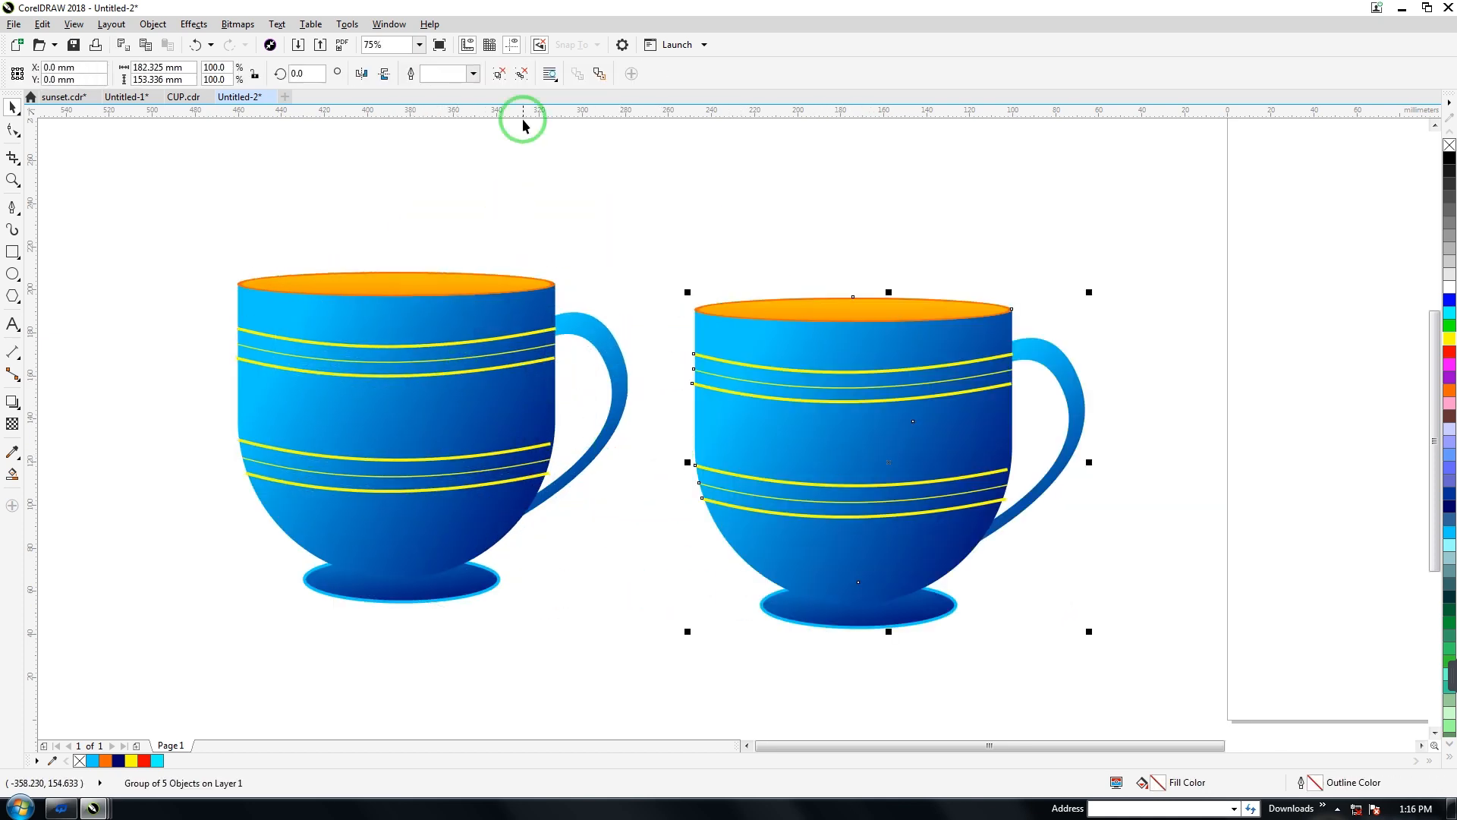
- Mirror the right cup horizontally, move it closer to the left cup, and mirror it back
click(362, 73)
drag(895, 410, 844, 397)
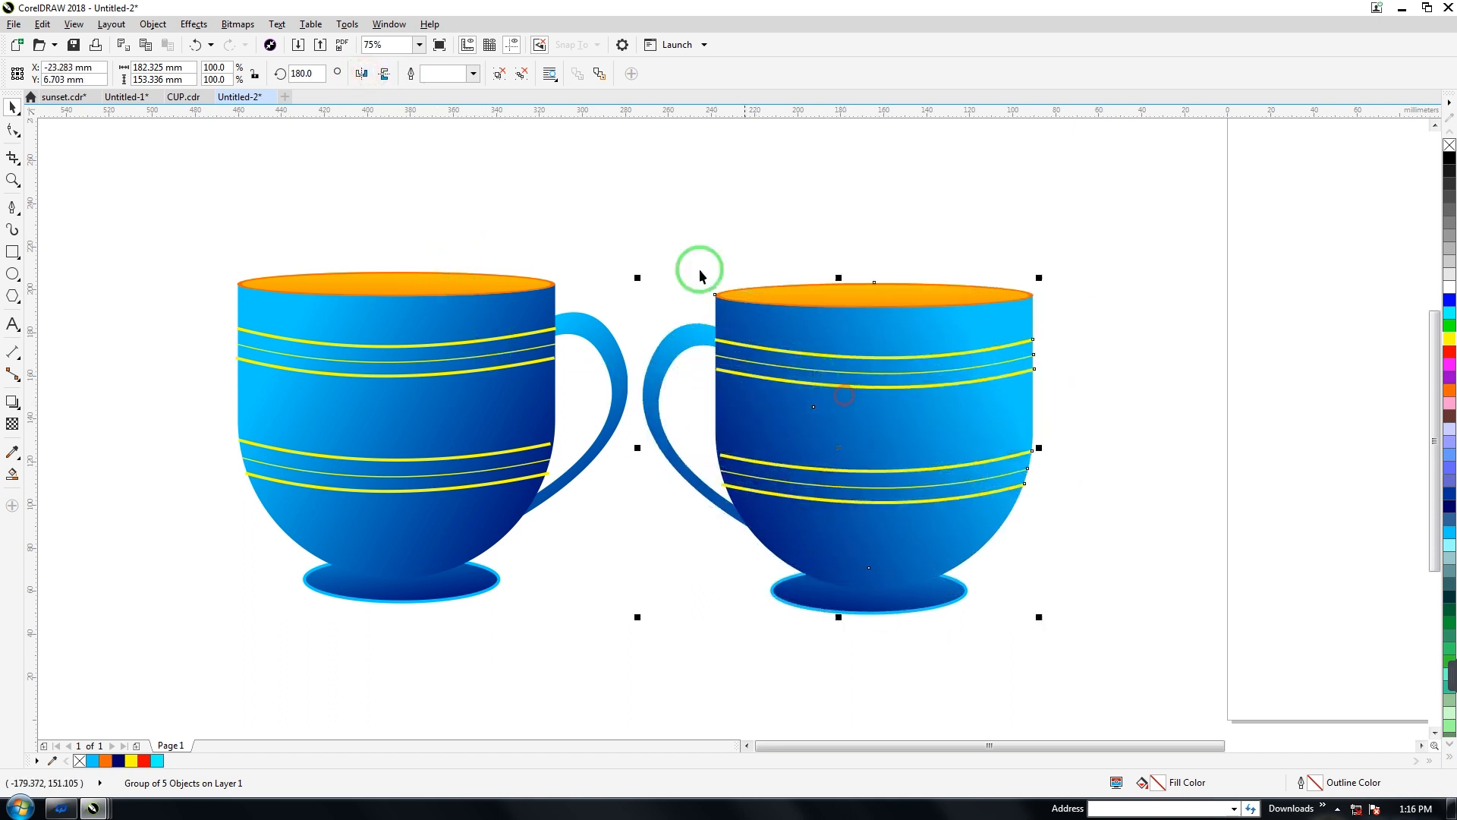
click(362, 73)
- Mirror the left cup horizontally and move it right beside the other cup so the handles face outward
click(413, 338)
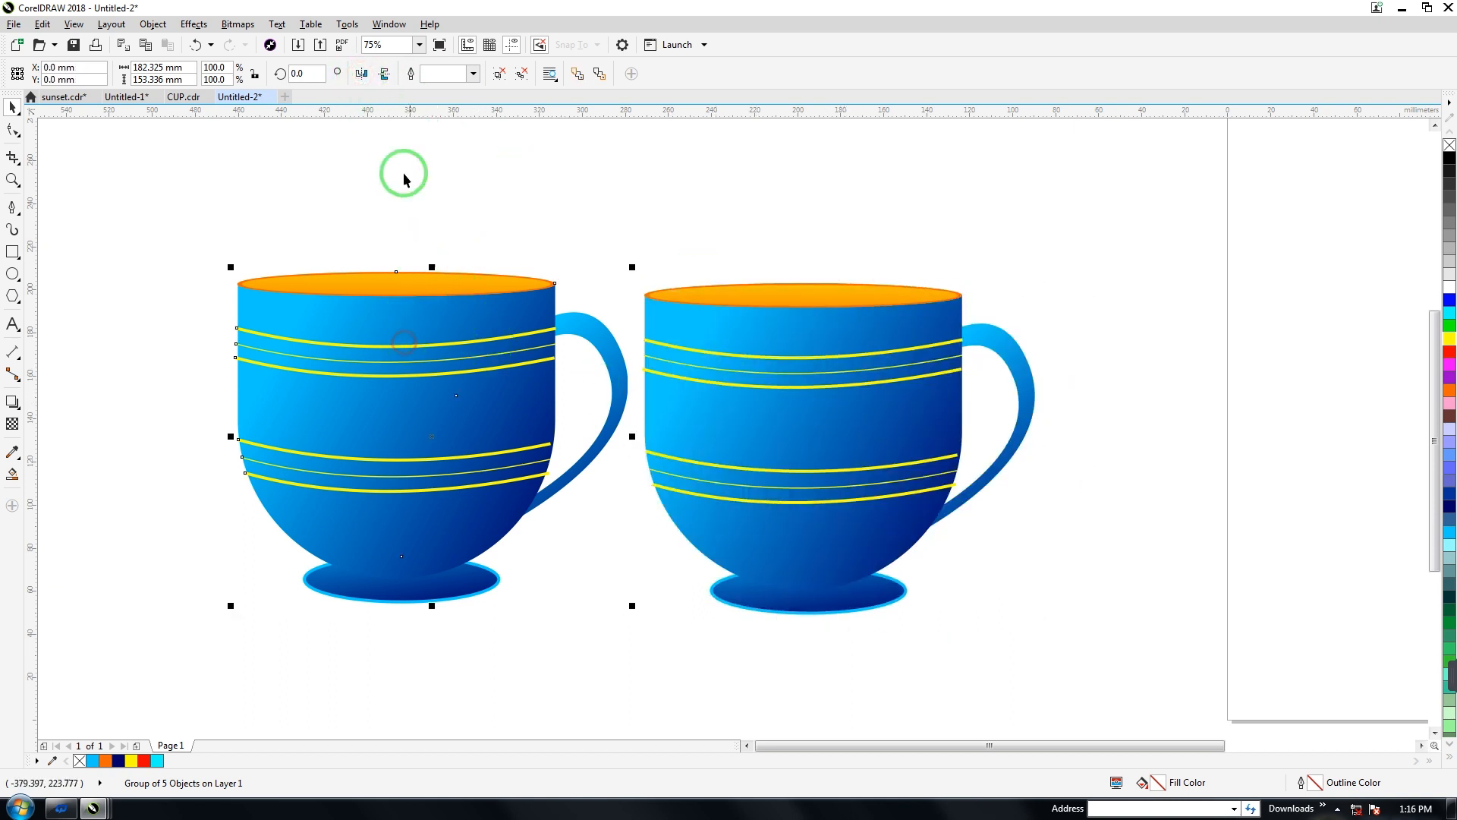
click(362, 73)
mouse_move(498, 423)
mouse_down()
mouse_move(514, 416)
mouse_move(502, 438)
mouse_up()
- Copy the right cup twice toward the right at equal spacing to make a row of four cups
click(793, 437)
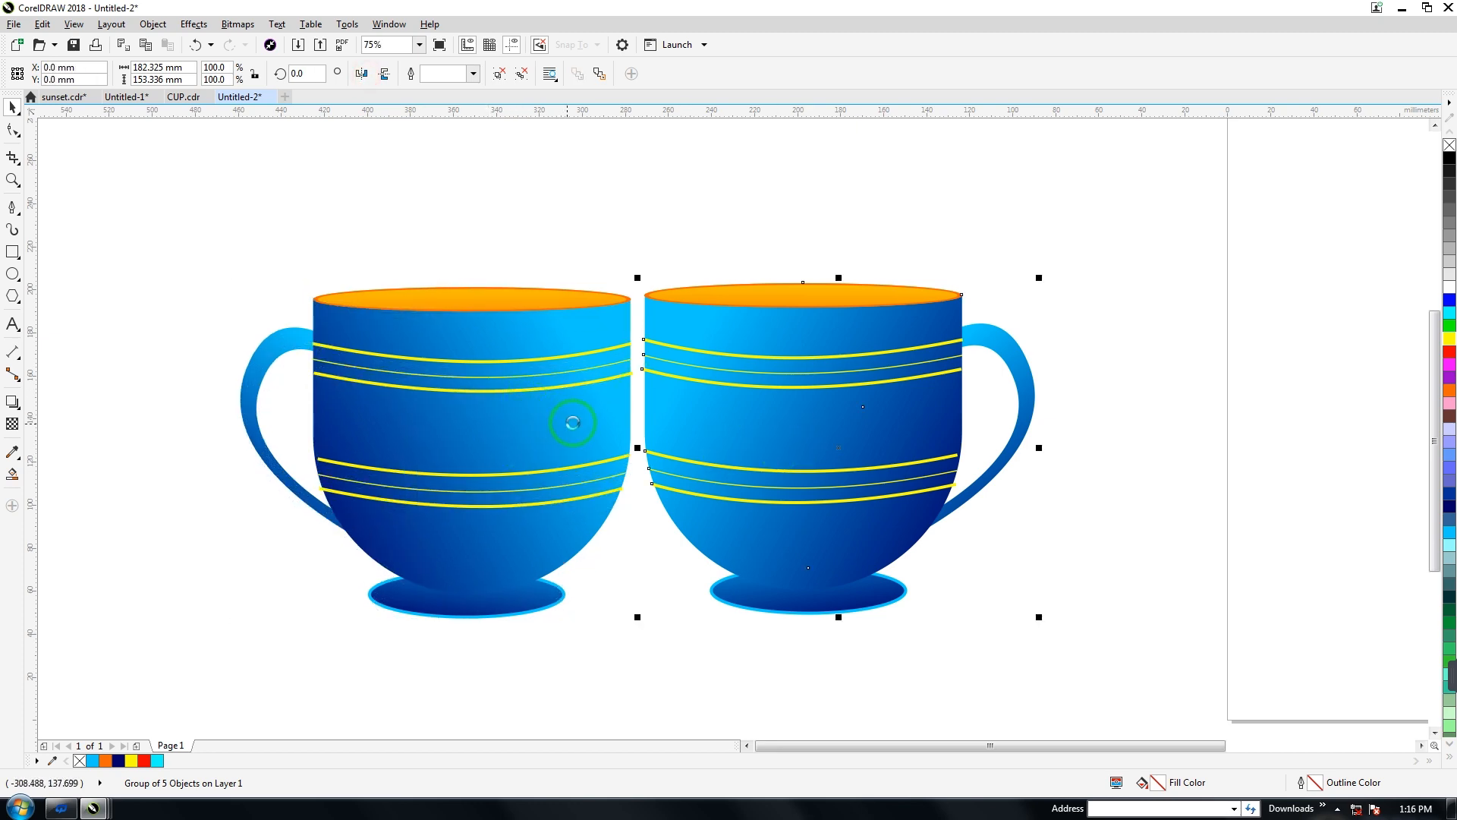
drag(784, 410, 1189, 416)
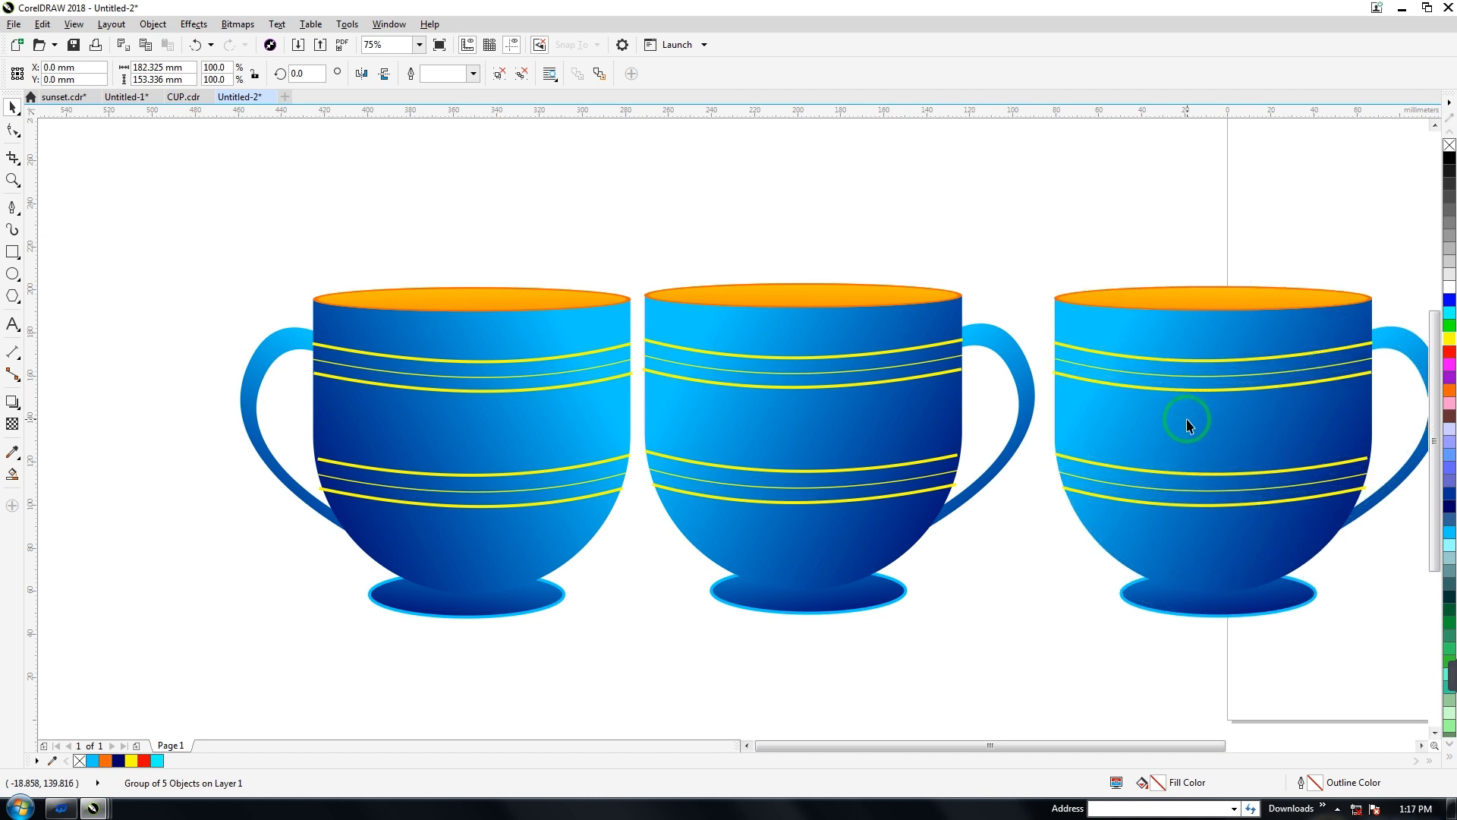
drag(1017, 753, 1081, 745)
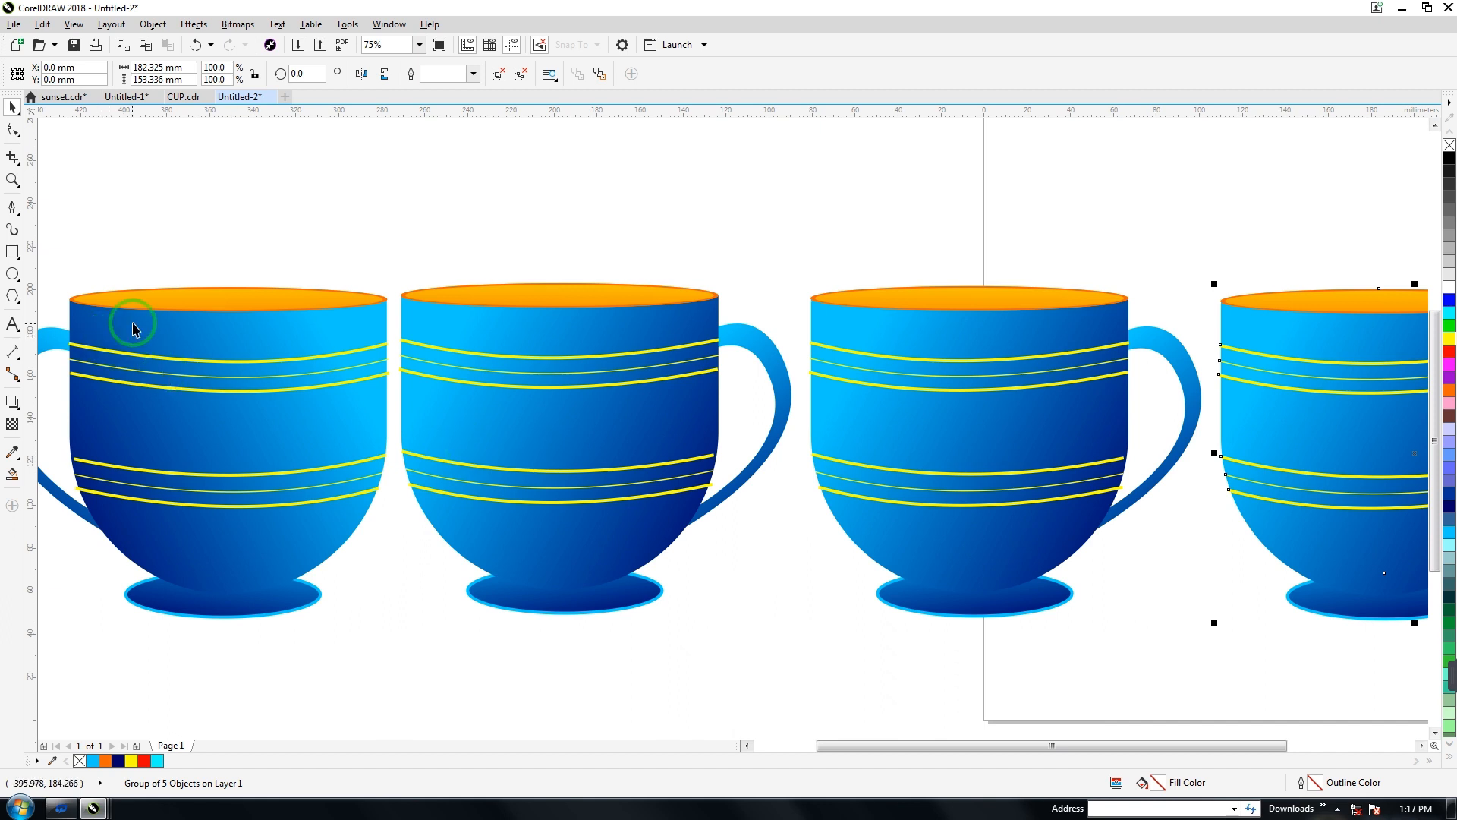
scroll(136, 338, down, 1)
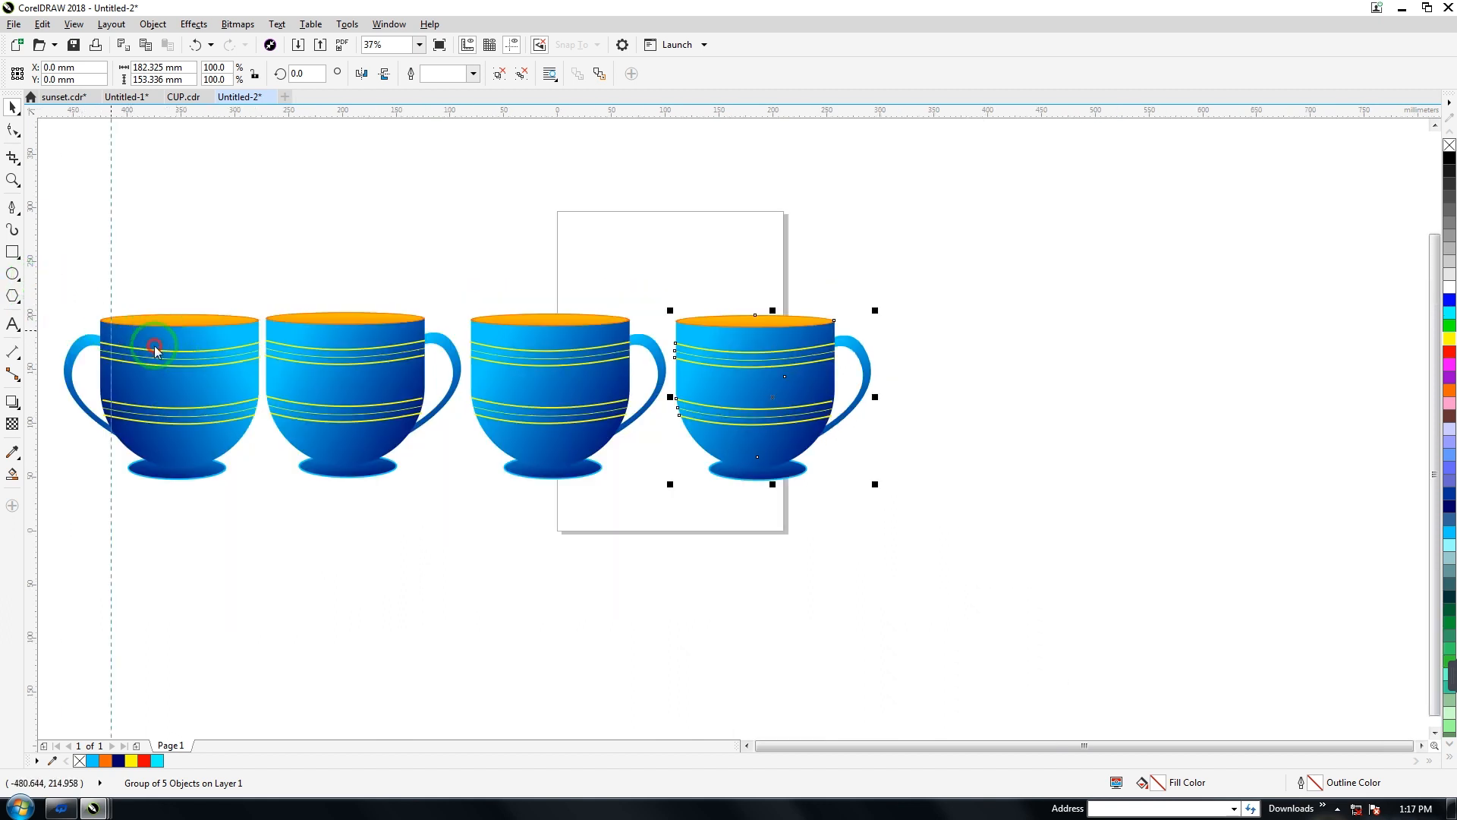
- Add a vertical guideline left of the row and copy the three leftmost cups upward as a second row, brought to the front
drag(53, 312, 53, 307)
click(159, 266)
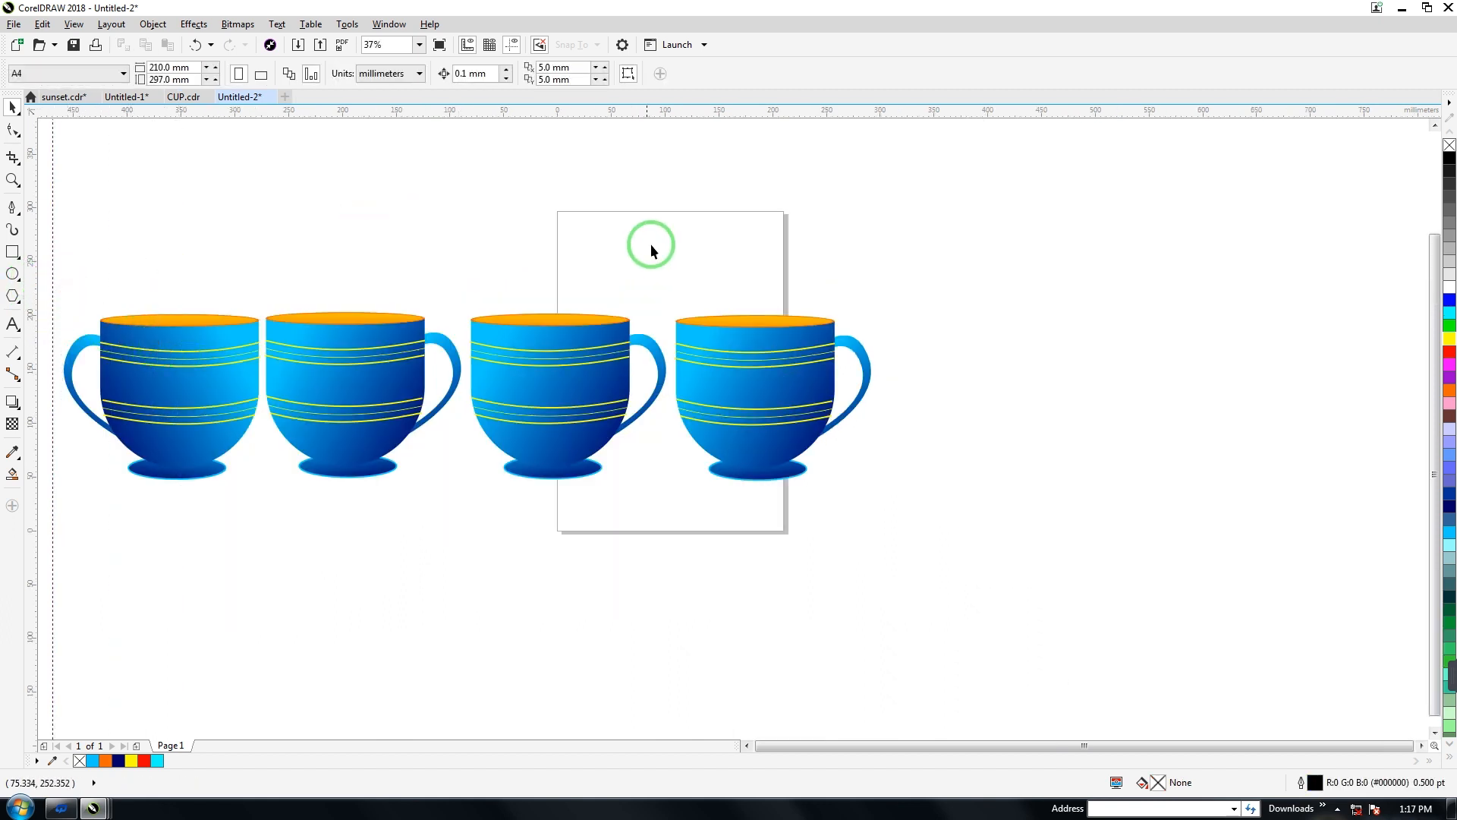
drag(639, 512, 176, 591)
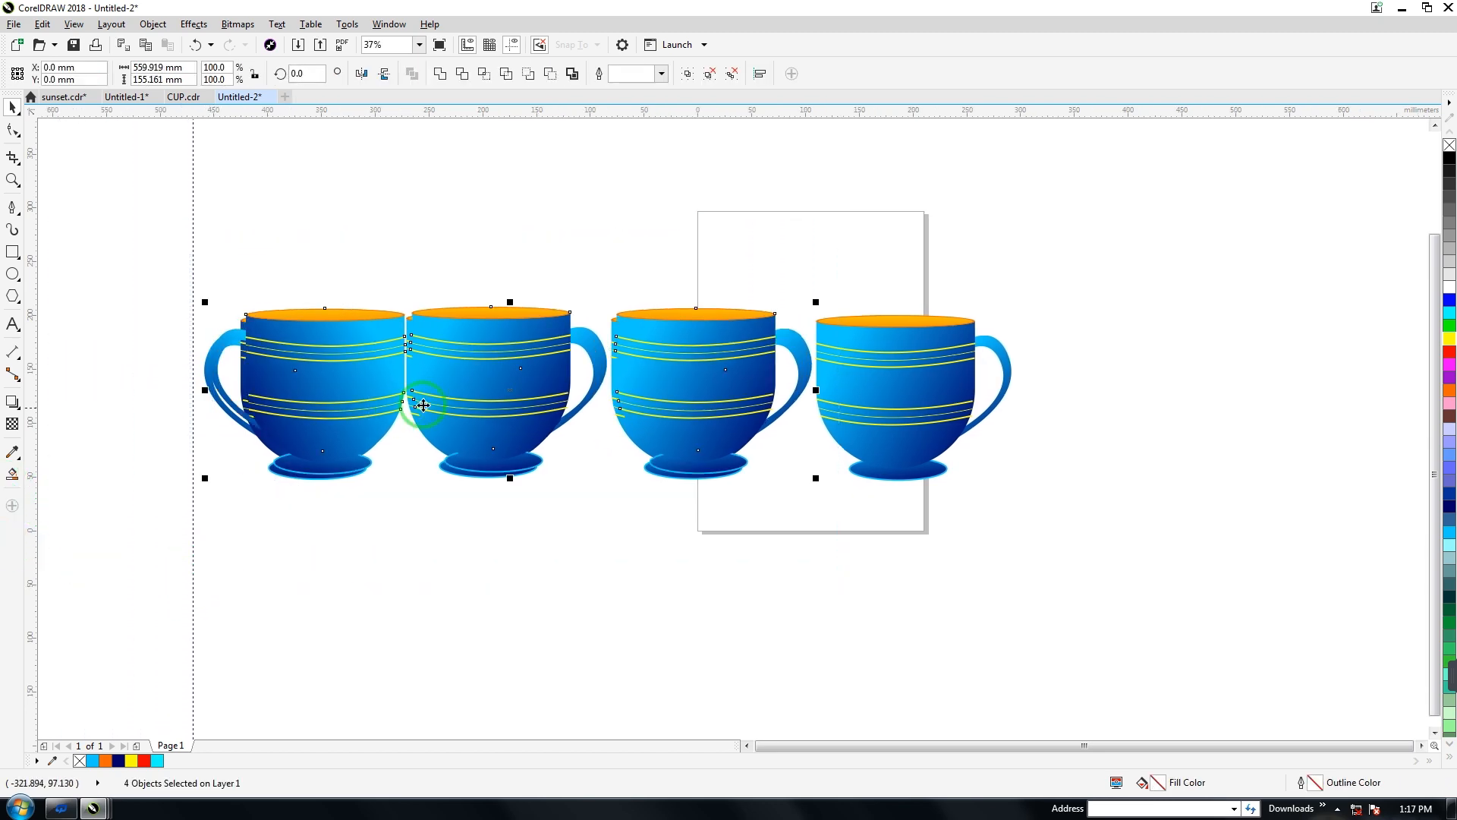
drag(475, 402, 584, 251)
key(shift+Page_Up)
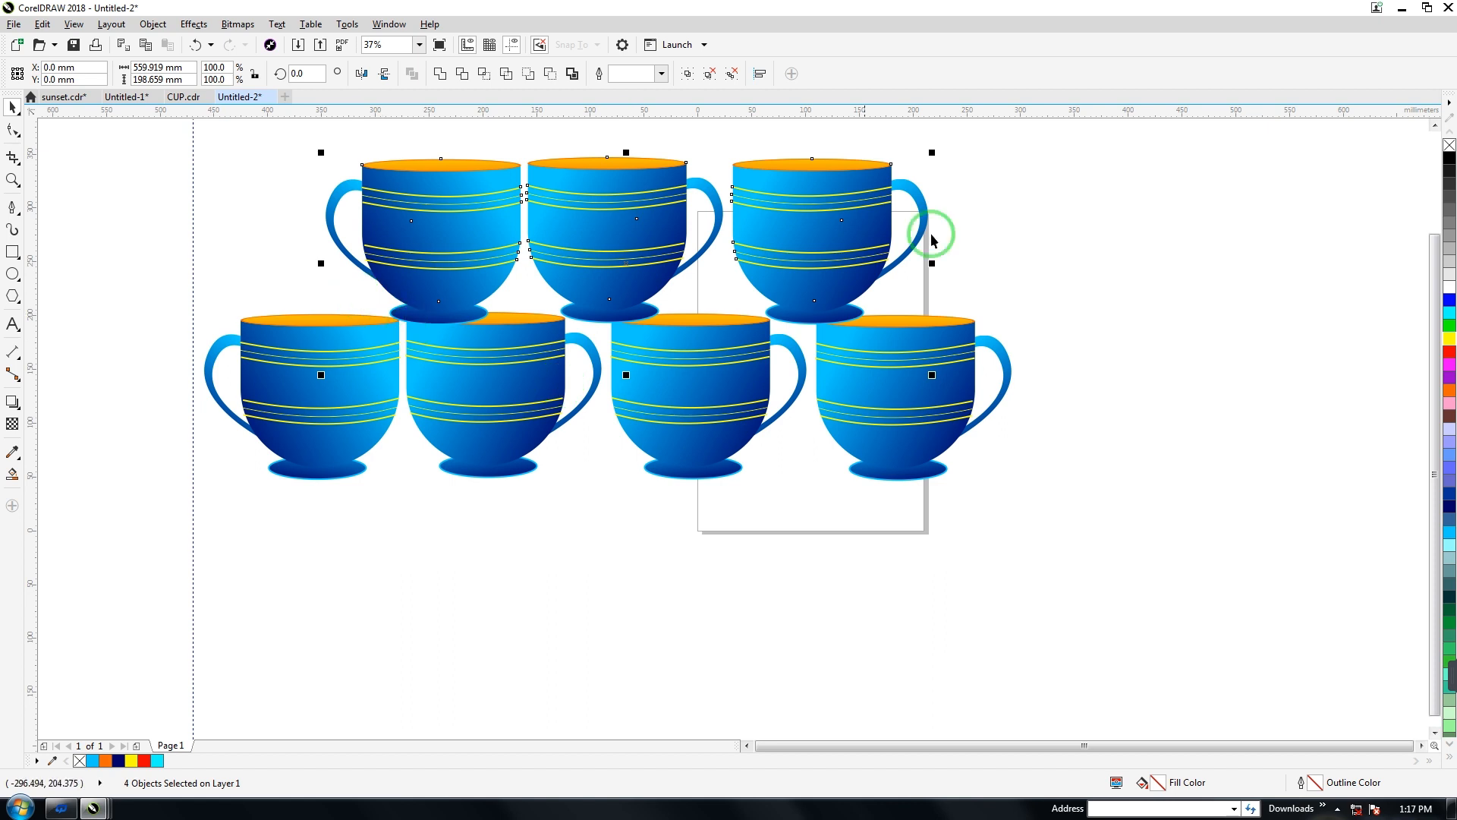
- Copy the two leftmost cups of the second row upward to form a third row centred above it
drag(1433, 266, 1411, 178)
drag(267, 195, 735, 484)
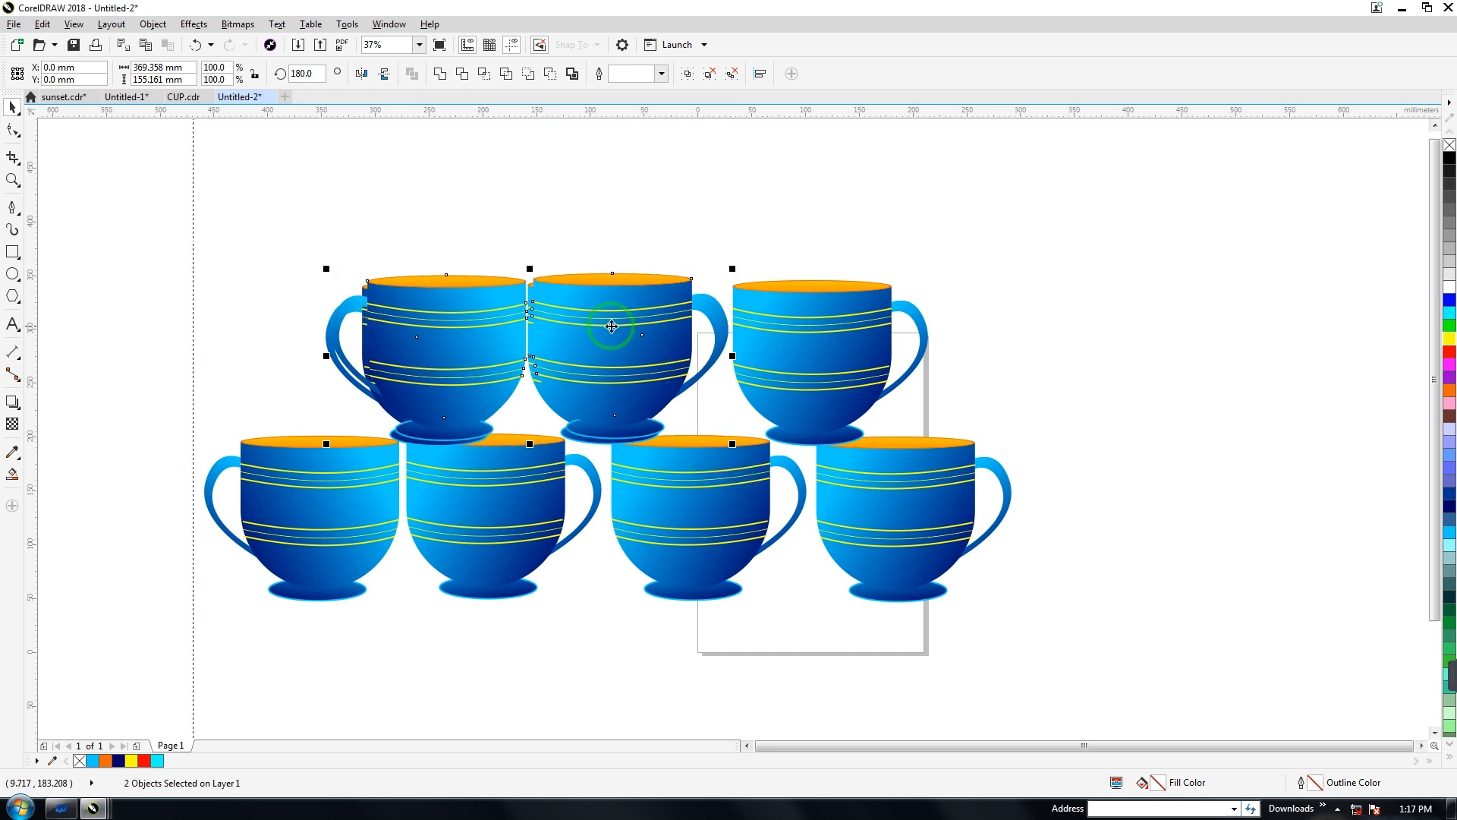
drag(615, 327, 719, 182)
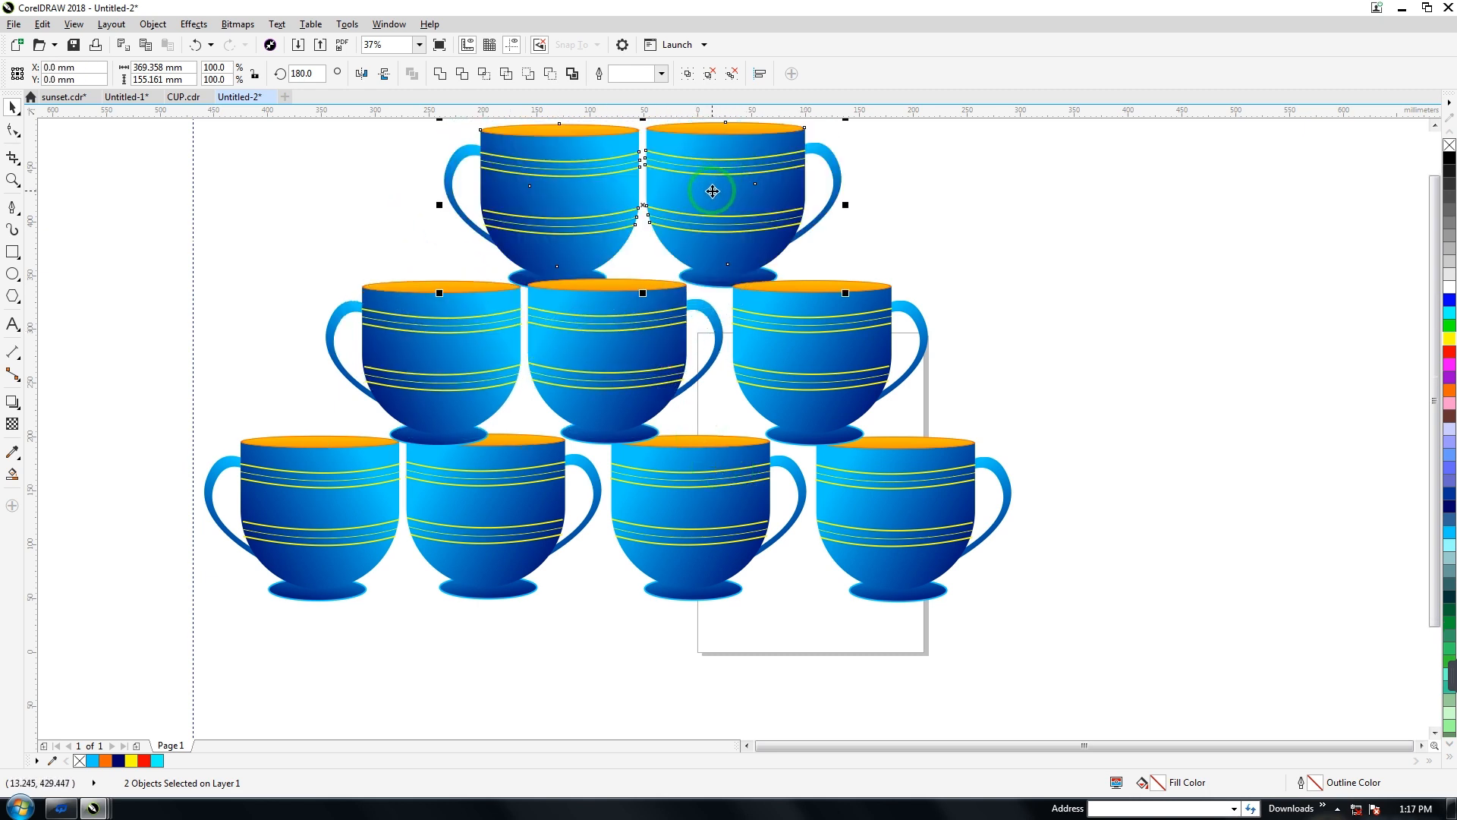
- Deselect the cups and show the finished cup pyramid in full-screen preview
click(1435, 123)
click(1435, 123)
click(1220, 309)
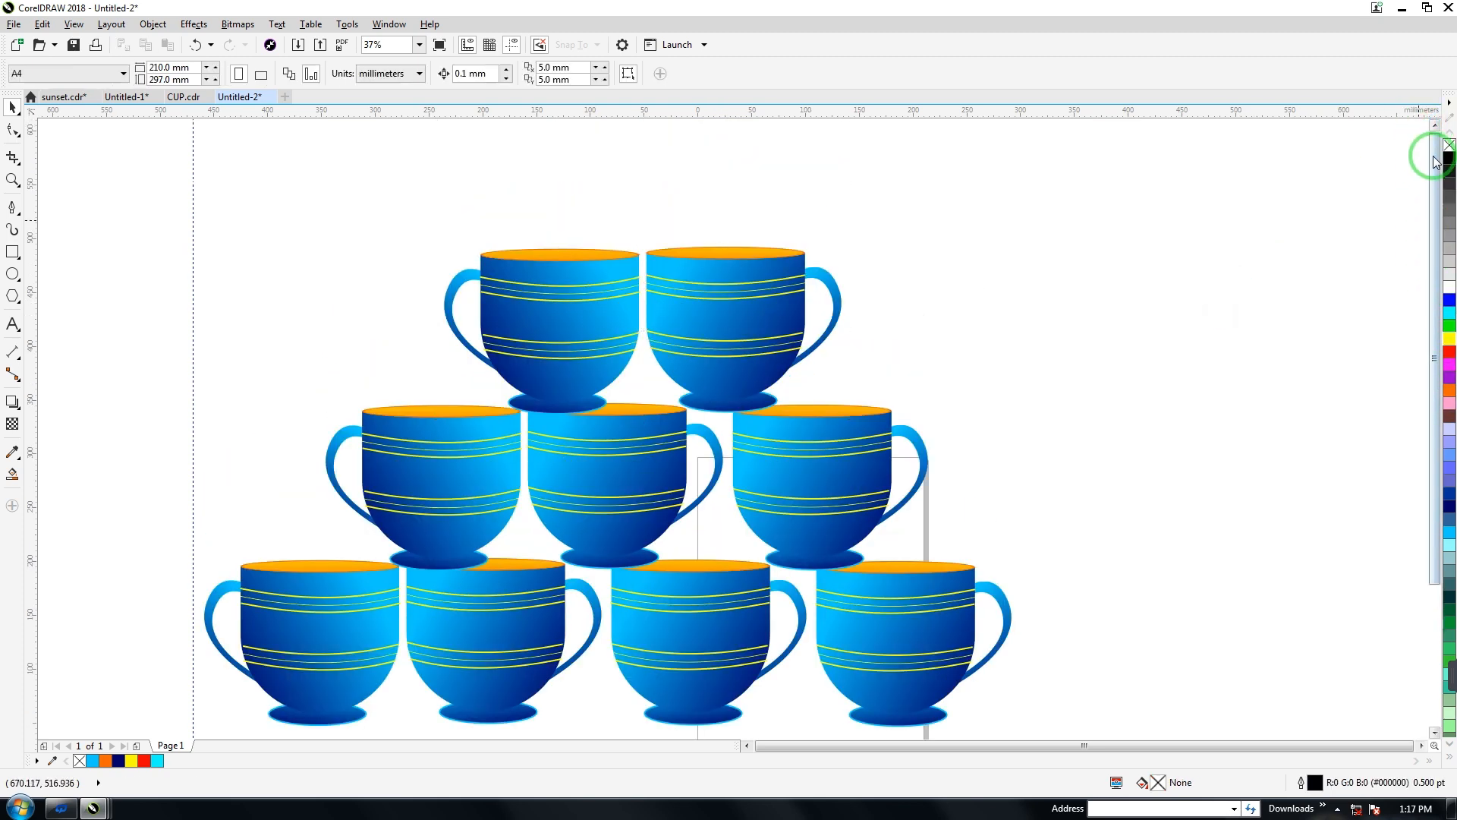
drag(1435, 162, 1434, 187)
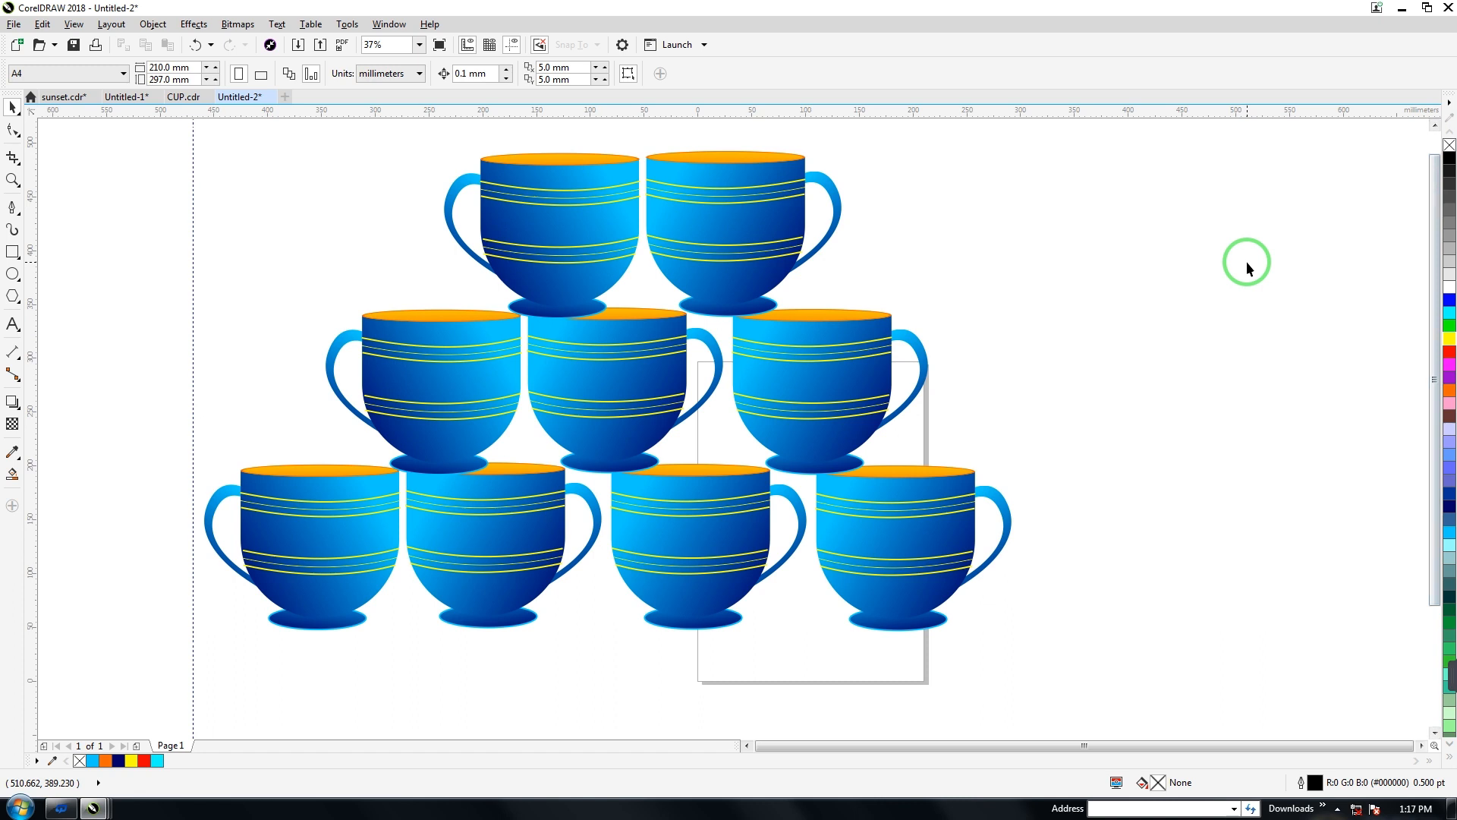
key(F9)
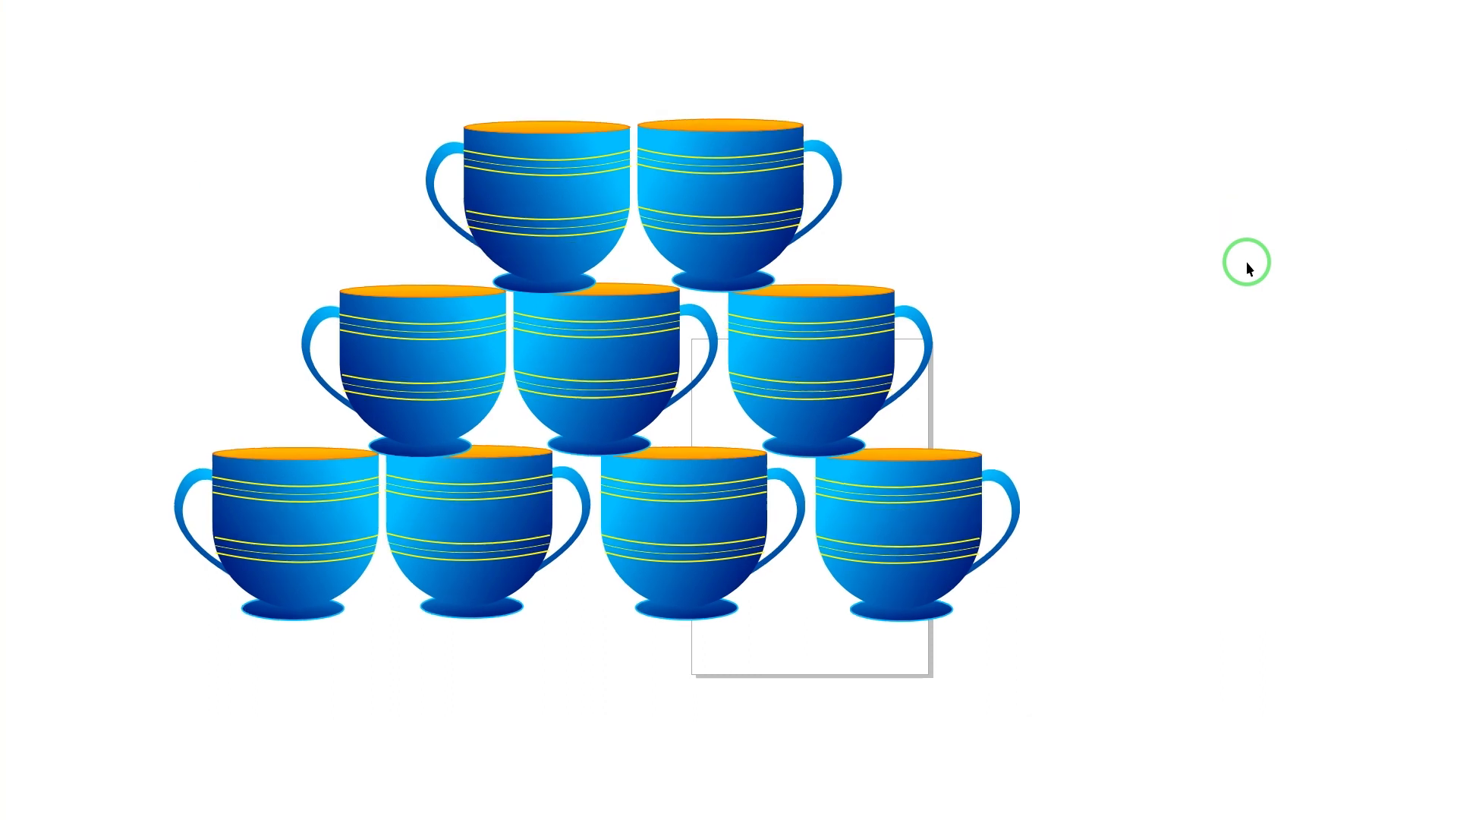